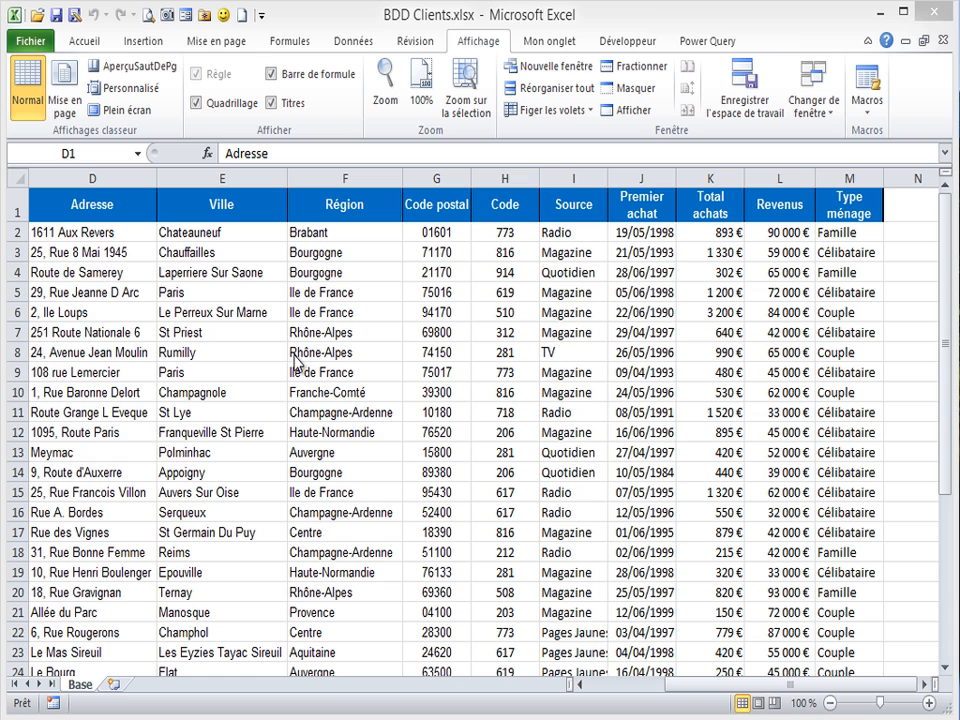
# Step: Review the client table's columns from Numéro client through Type ménage and its first rows
pyautogui.click(215, 277)
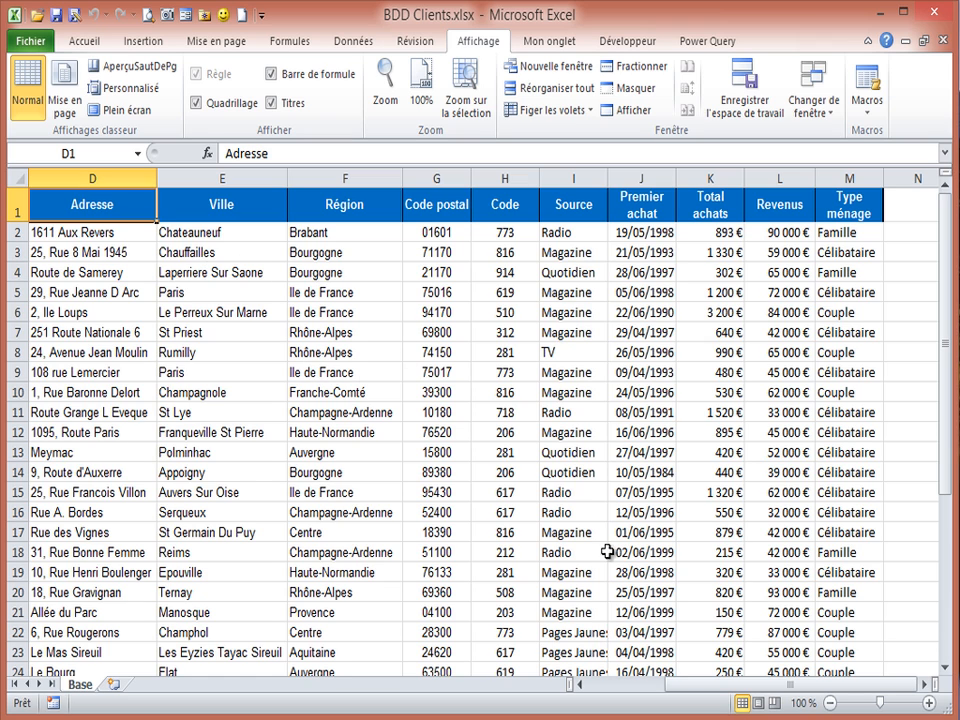
pyautogui.moveTo(700, 686); pyautogui.dragTo(610, 688)
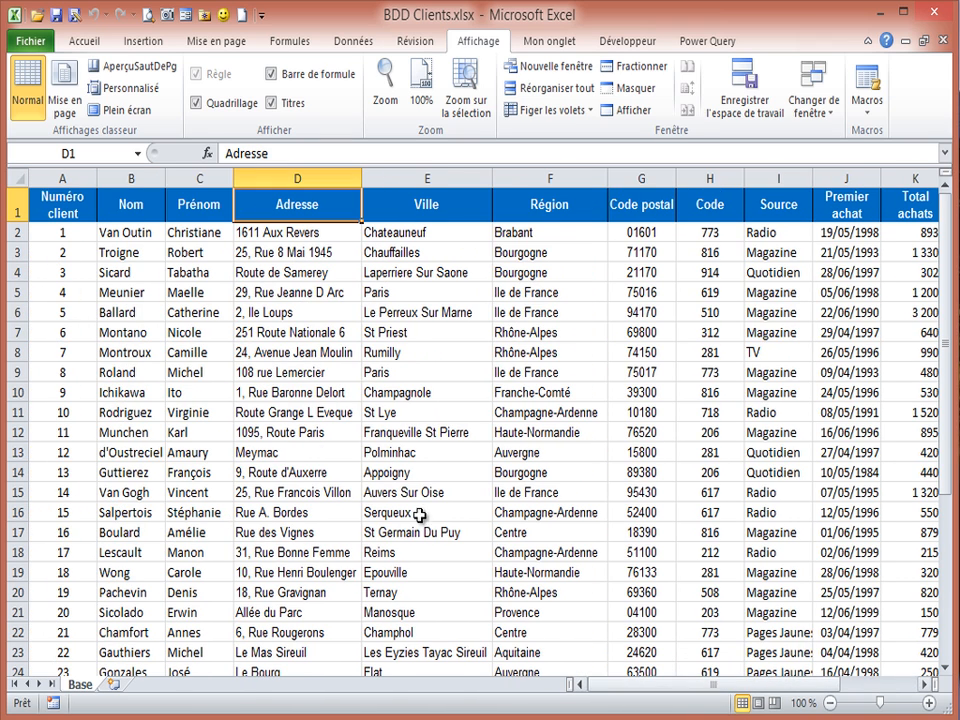
pyautogui.click(48, 198)
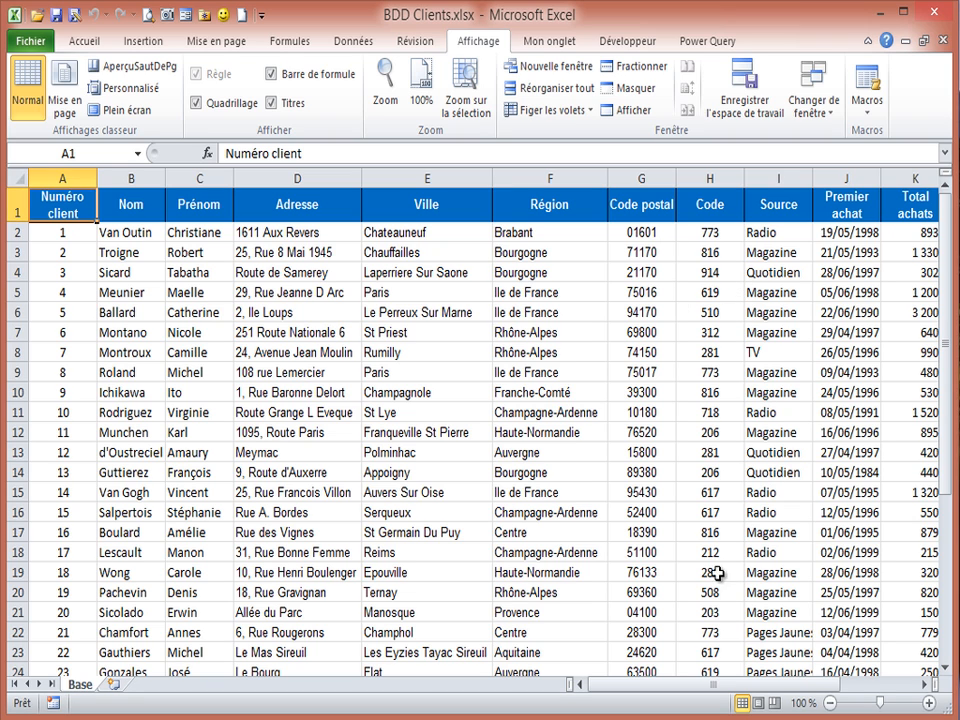
pyautogui.moveTo(712, 684); pyautogui.dragTo(790, 684)
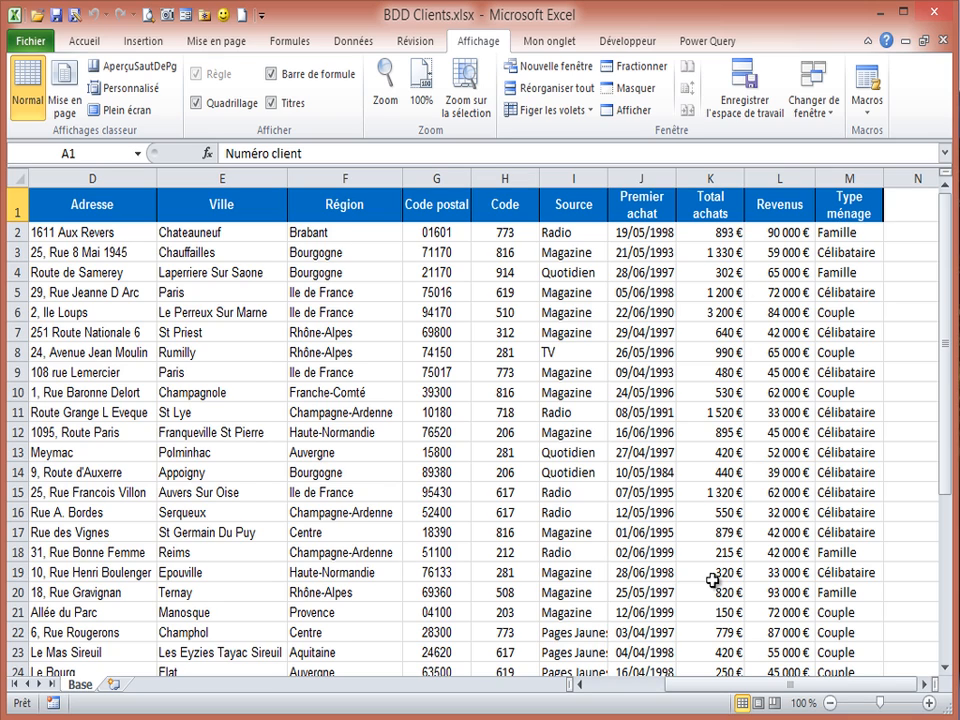
pyautogui.moveTo(735, 684); pyautogui.dragTo(600, 688)
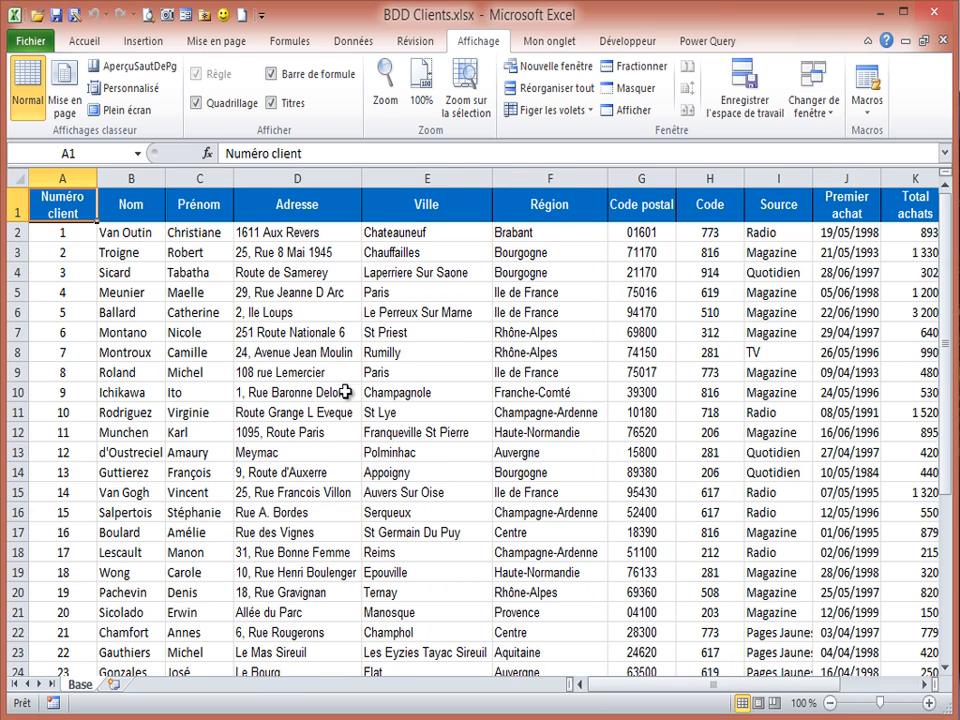
pyautogui.scroll(-2, 300, 336)
pyautogui.scroll(2, 300, 334)
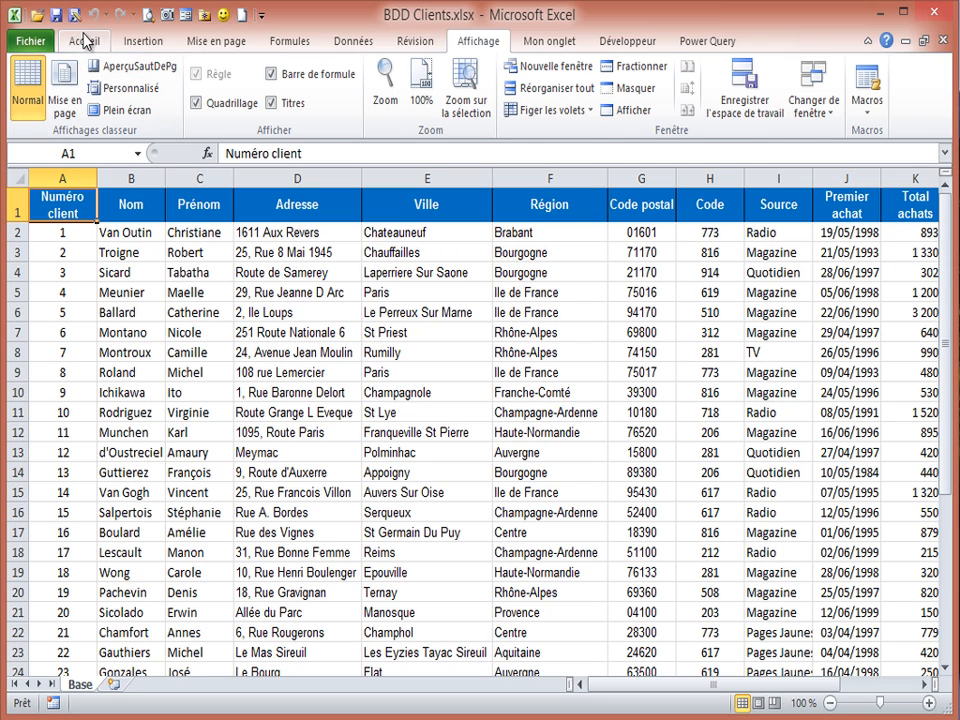
# Step: View the available cell merging options without applying any of them
pyautogui.click(85, 40)
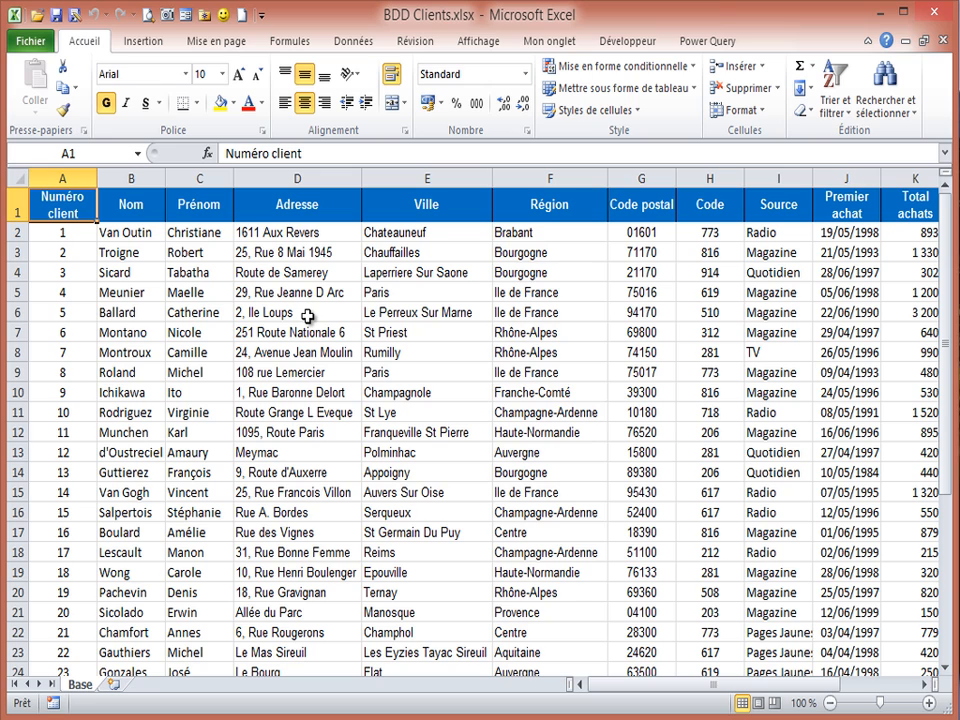
pyautogui.click(402, 102)
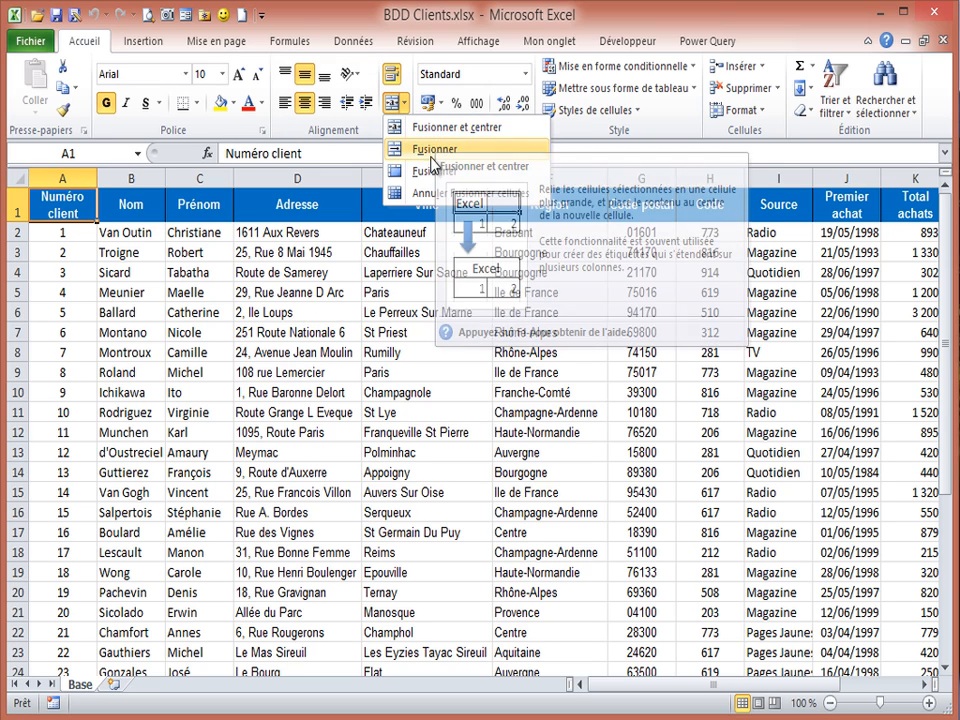
pyautogui.click(279, 292)
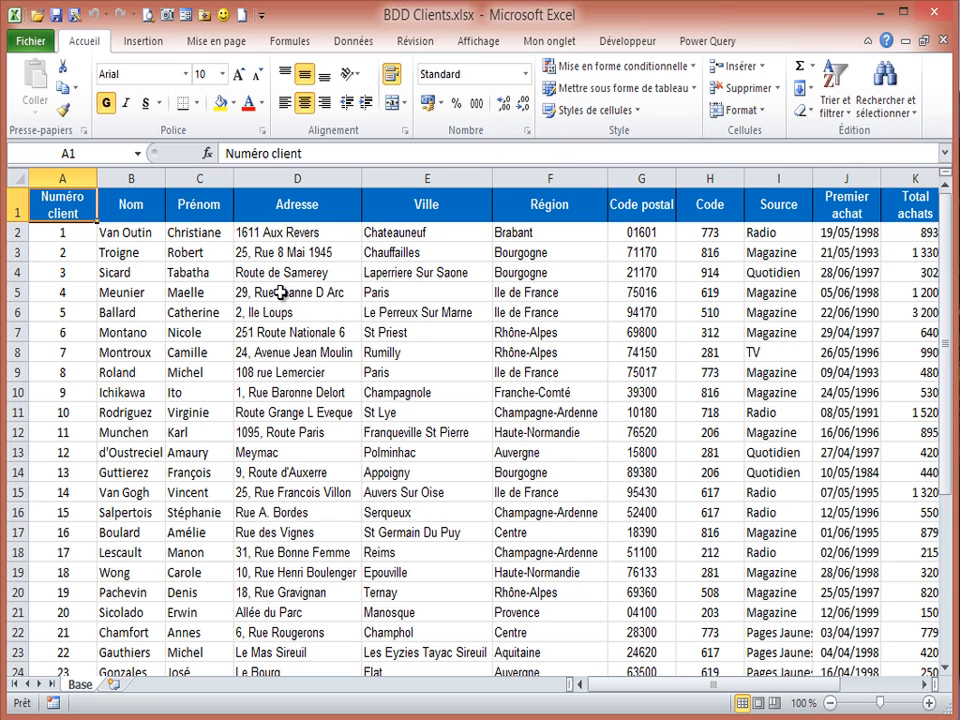
# Step: Examine individual entries in the Nom, Adresse, Ville and Région columns, and browse the rows further down the client list
pyautogui.click(375, 289)
pyautogui.click(289, 291)
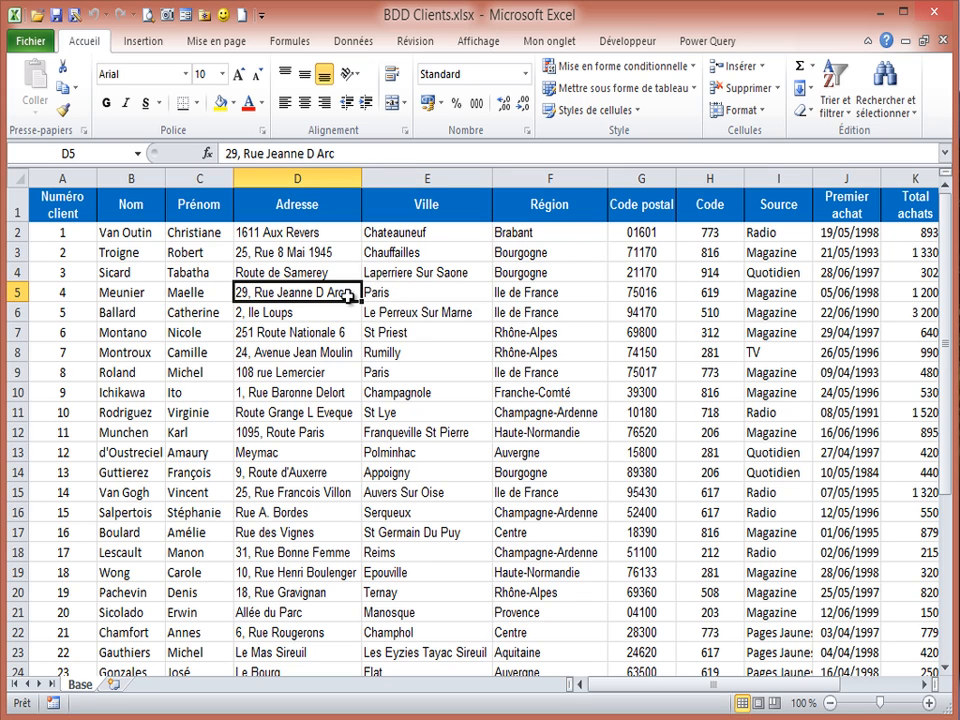
pyautogui.click(392, 294)
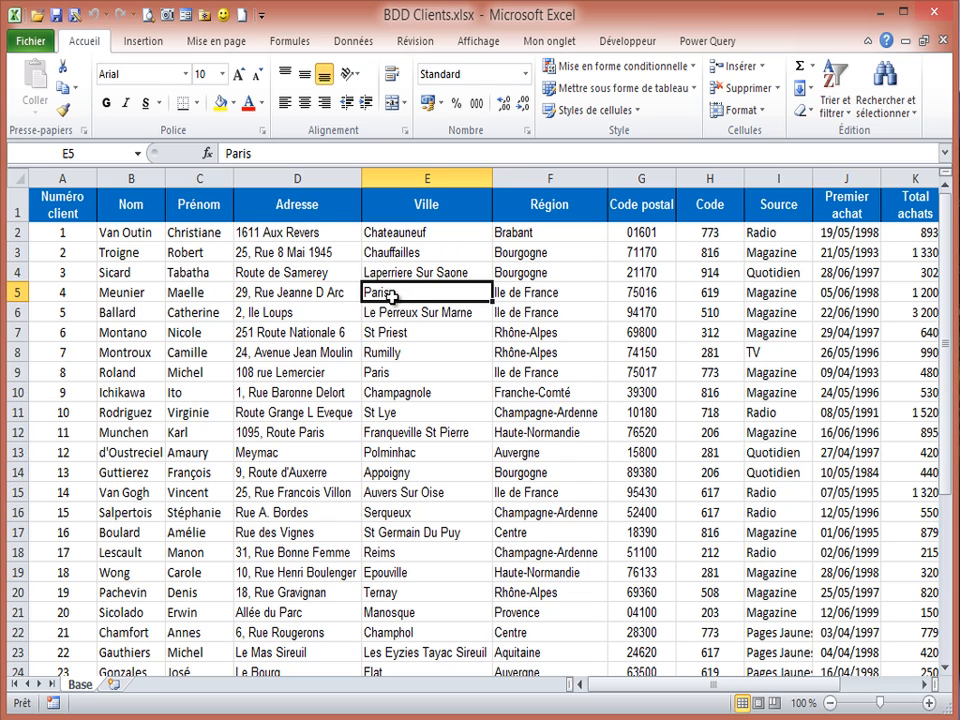
pyautogui.click(374, 373)
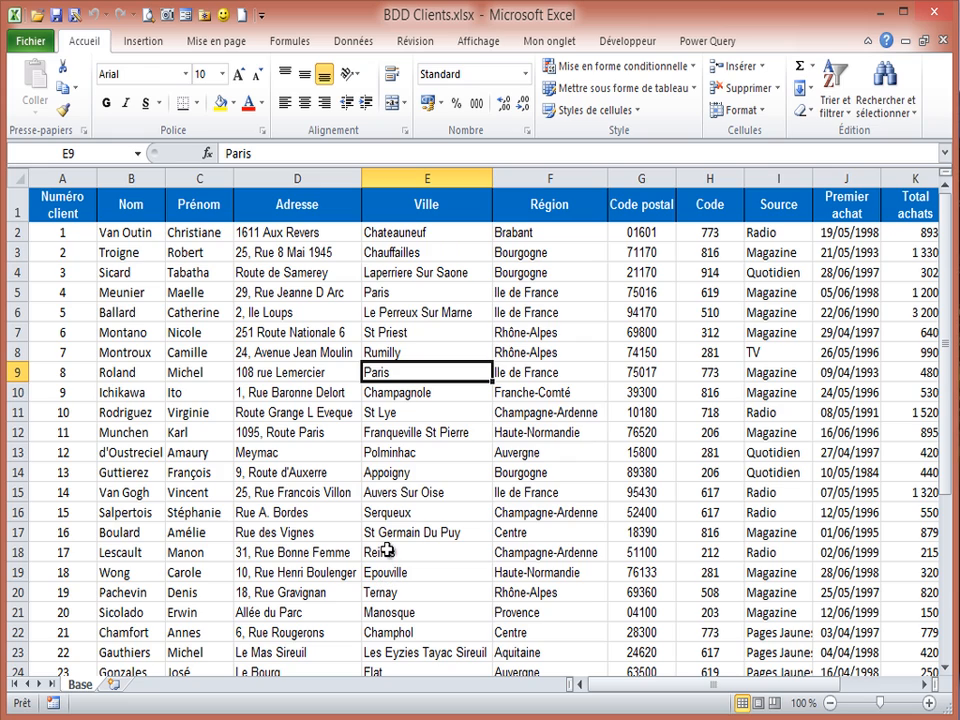
pyautogui.click(391, 293)
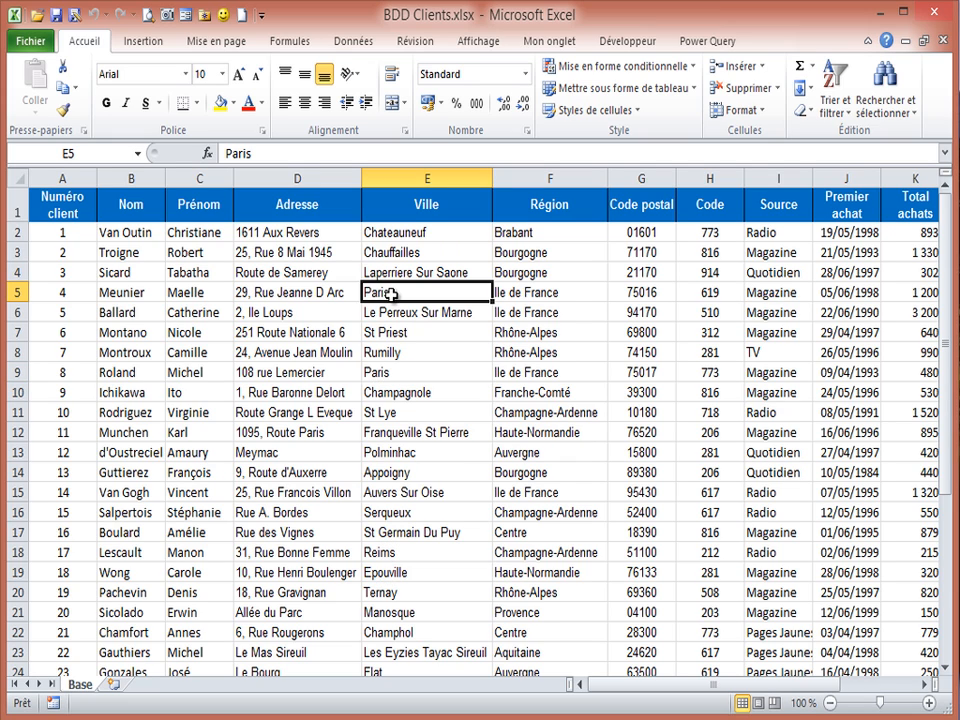
pyautogui.click(527, 292)
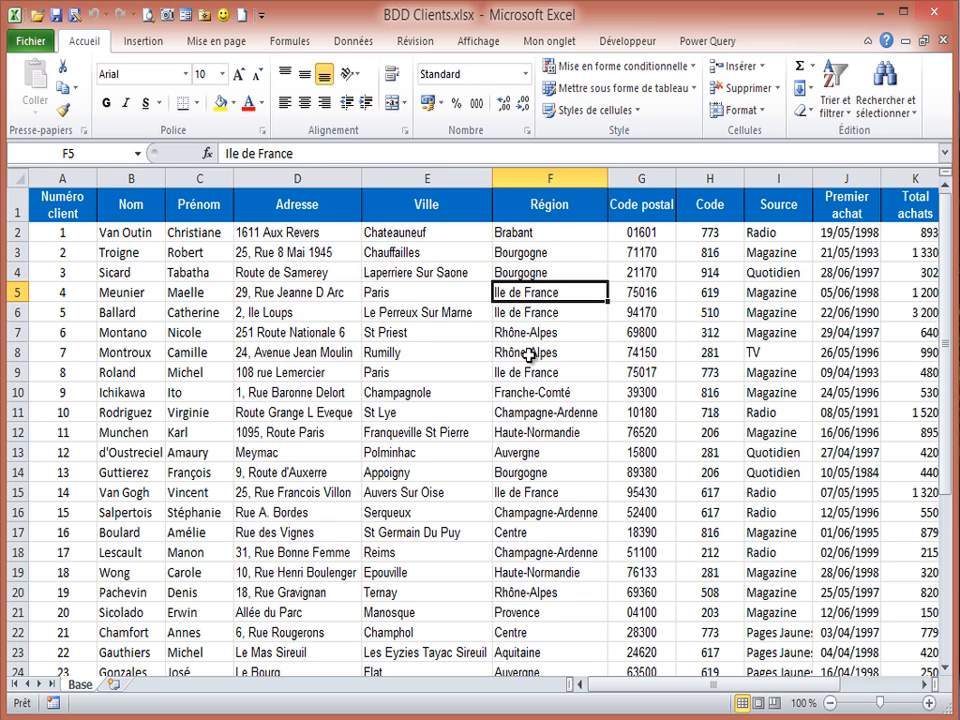
pyautogui.click(396, 333)
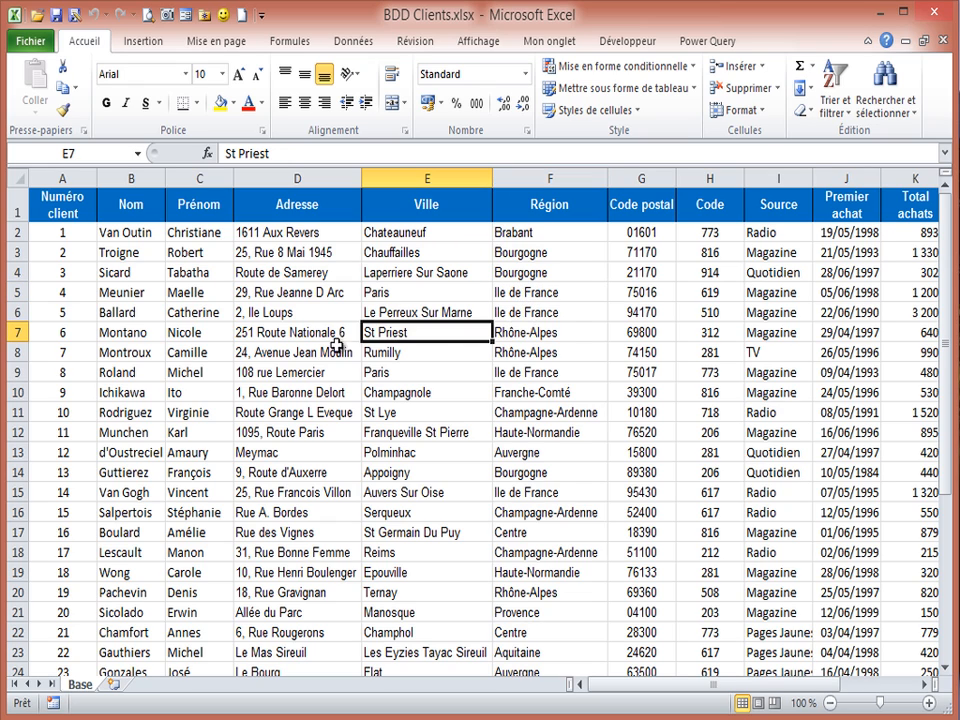
pyautogui.click(552, 315)
pyautogui.click(540, 292)
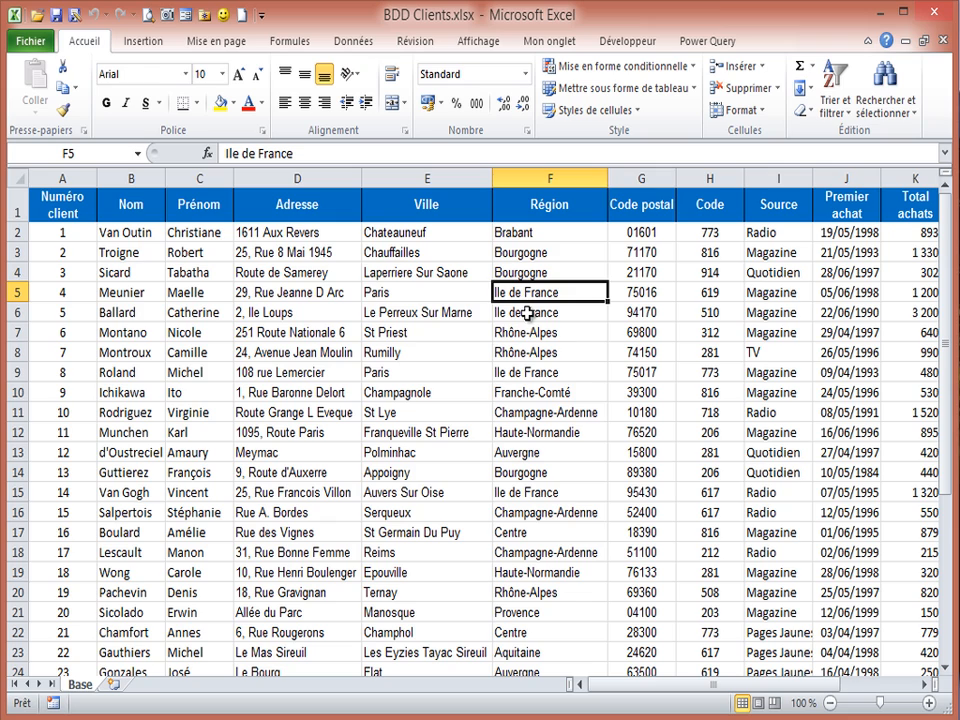
pyautogui.click(143, 260)
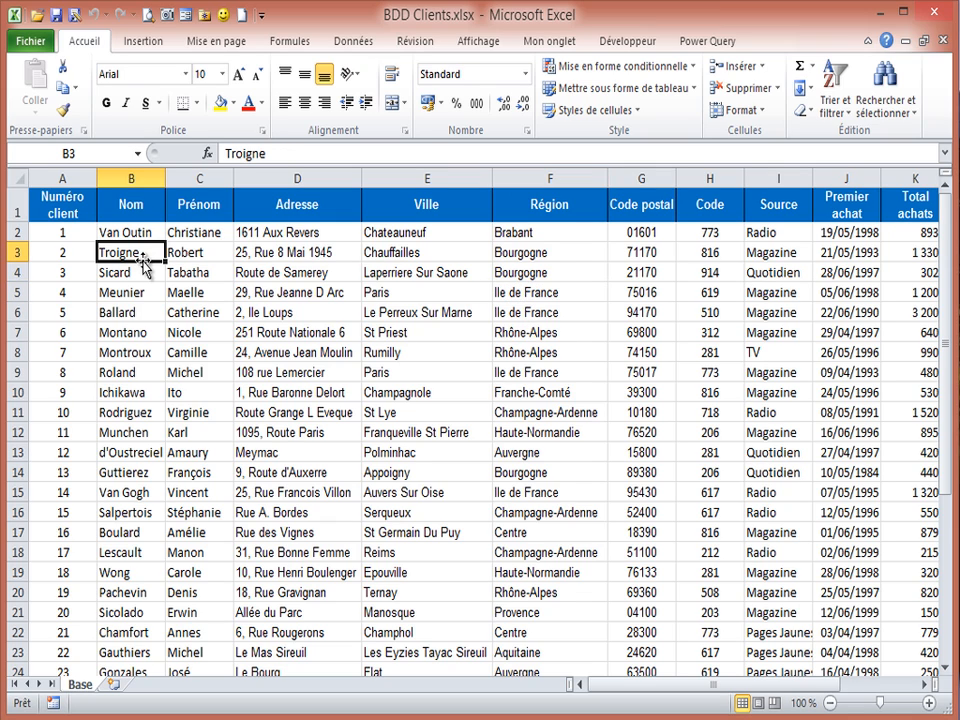
pyautogui.click(446, 308)
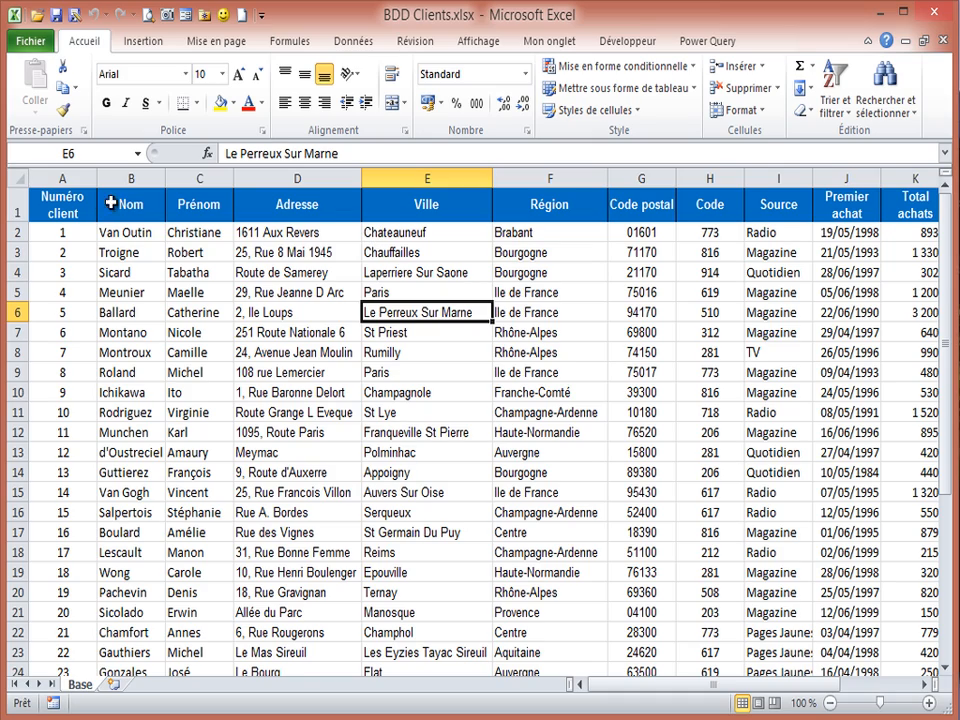
pyautogui.scroll(-2, 158, 272)
pyautogui.scroll(-2, 158, 272)
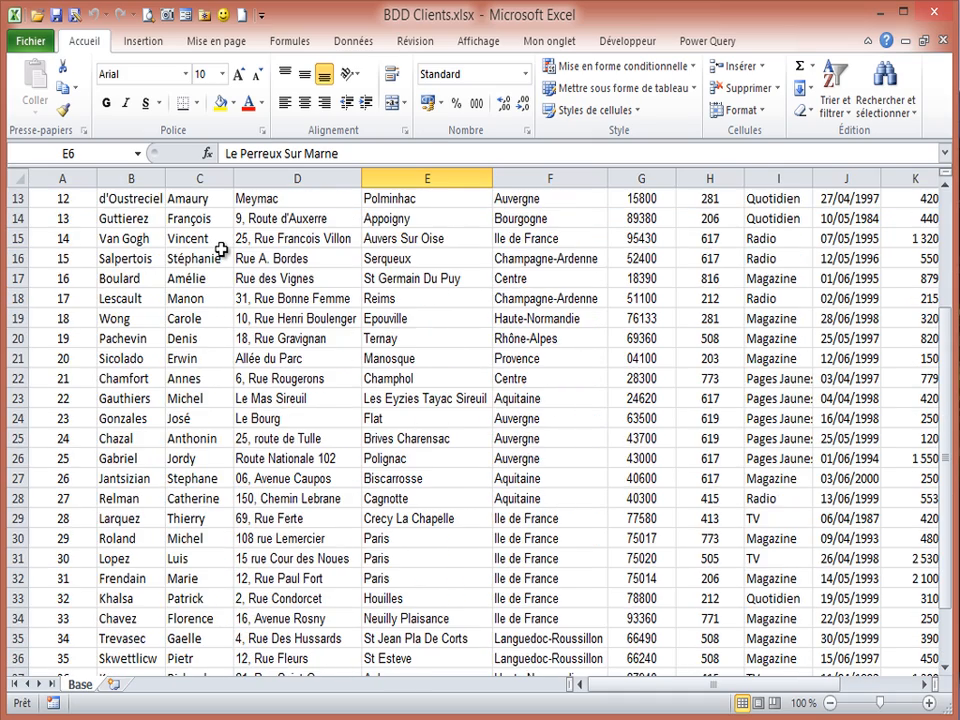
pyautogui.scroll(4, 221, 250)
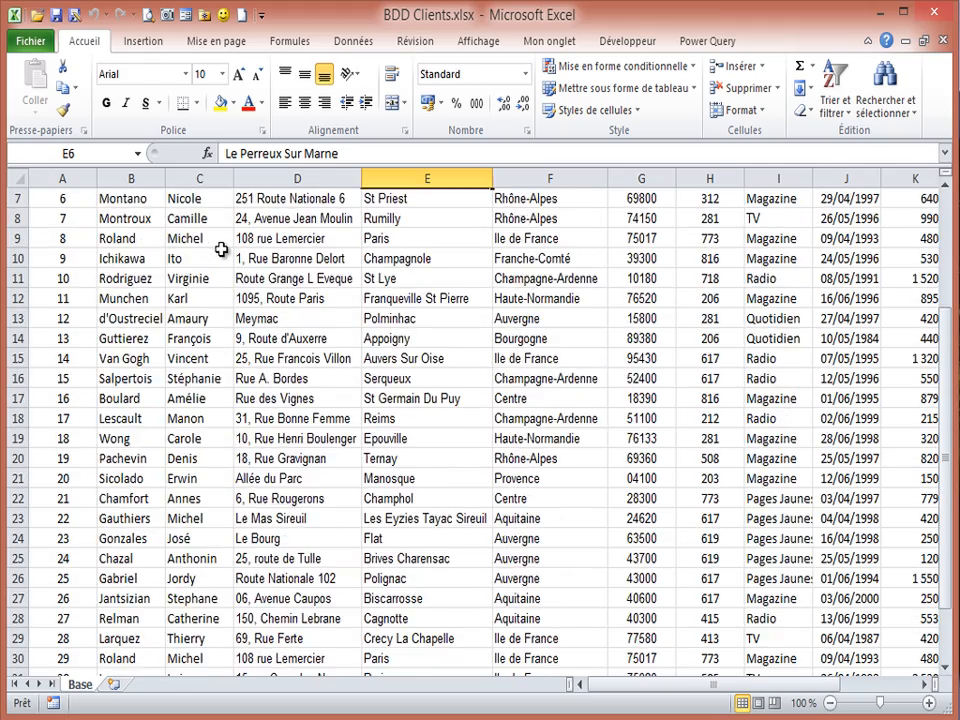
pyautogui.scroll(-2, 221, 250)
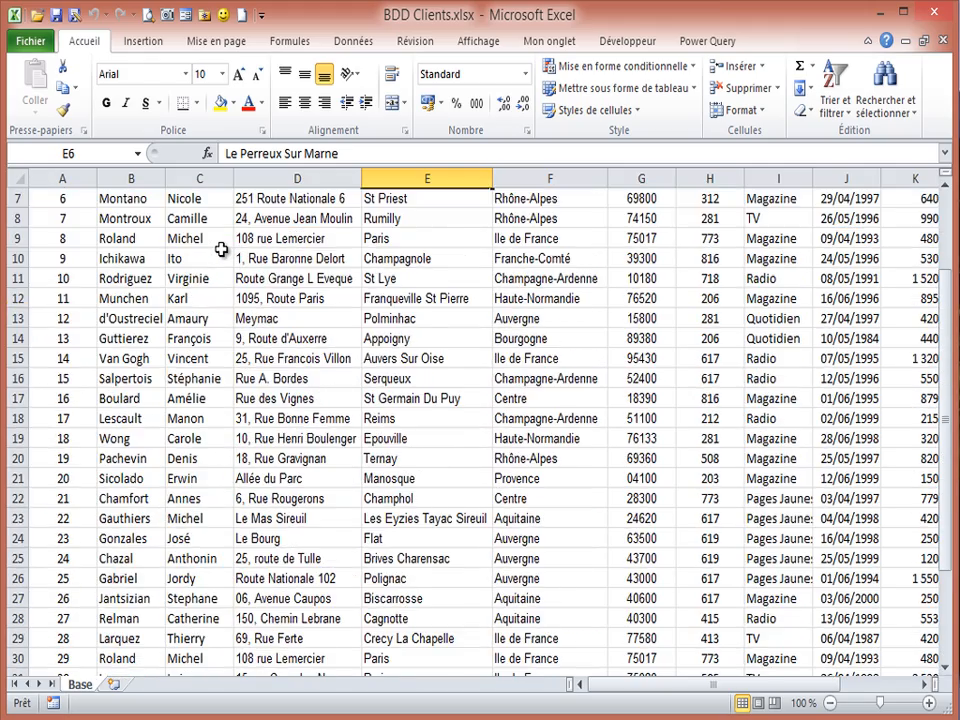
pyautogui.scroll(2, 221, 250)
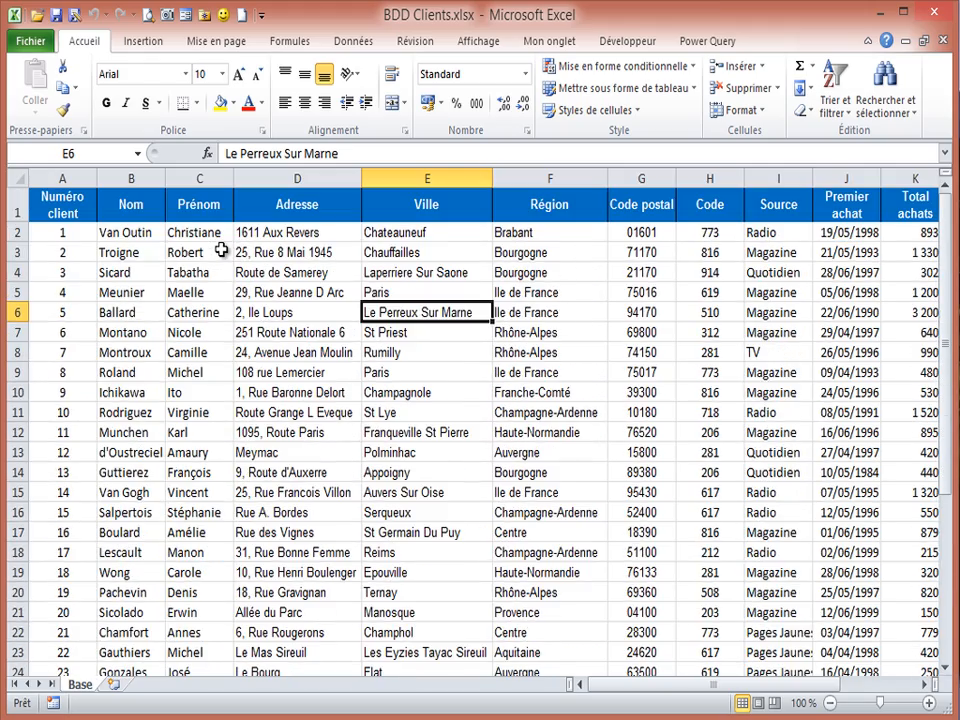
# Step: Freeze the top row of the Base sheet and check the header row while browsing the client rows
pyautogui.click(121, 205)
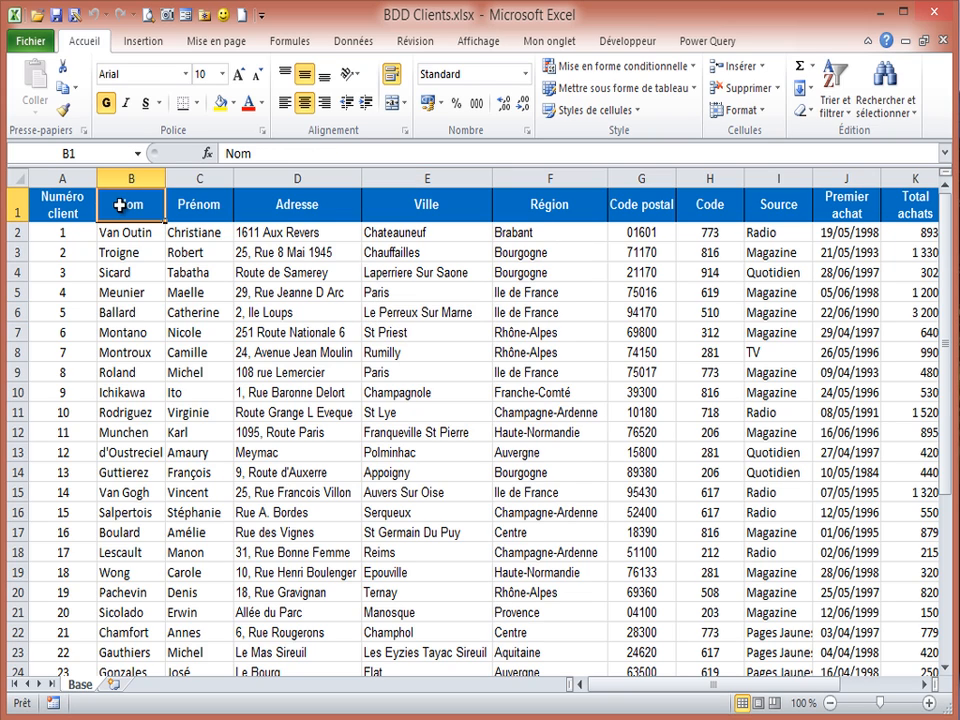
pyautogui.click(482, 43)
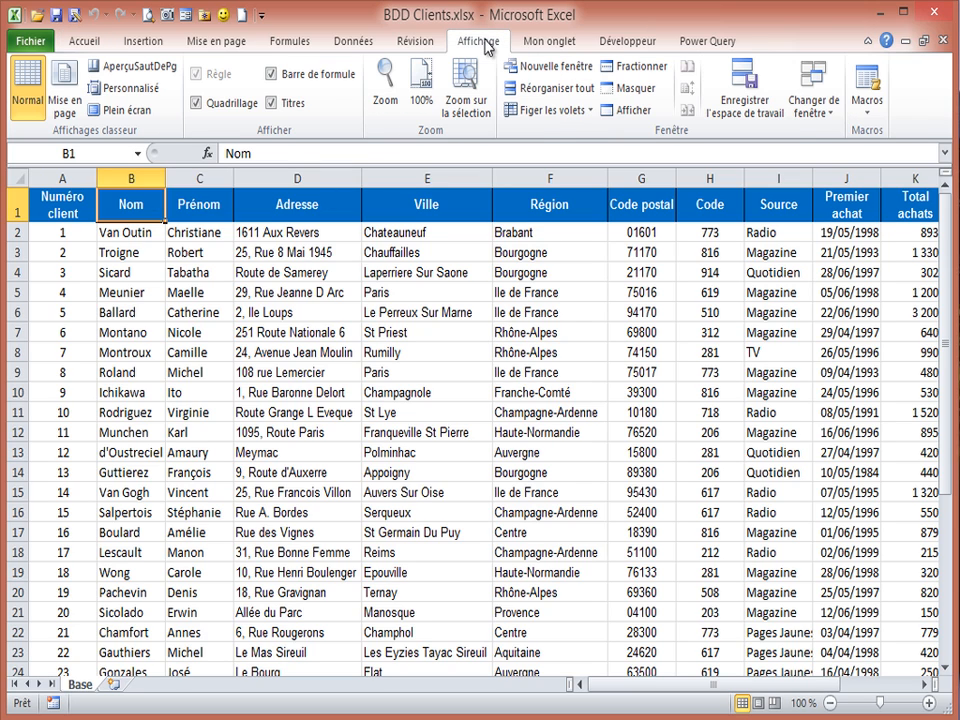
pyautogui.click(591, 110)
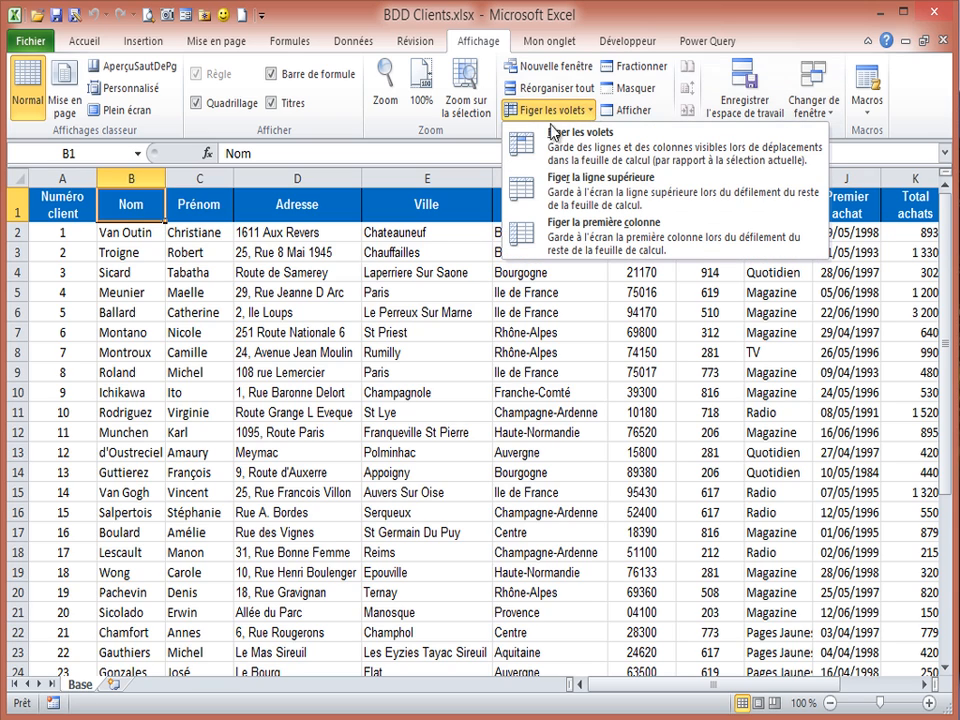
pyautogui.click(594, 194)
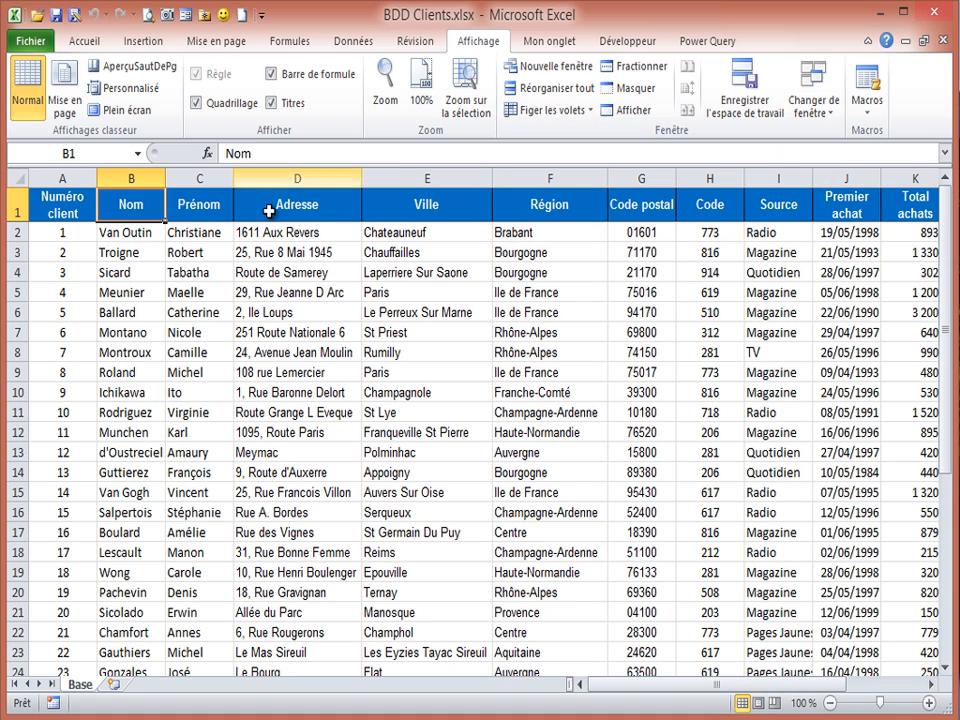
pyautogui.scroll(-4, 258, 285)
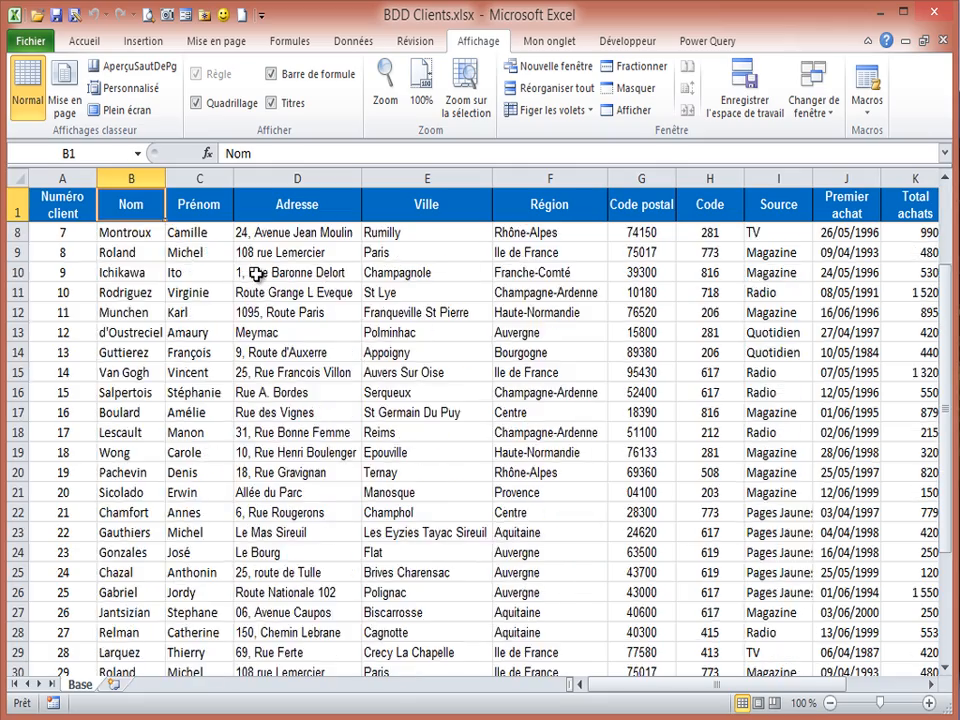
pyautogui.scroll(3, 258, 273)
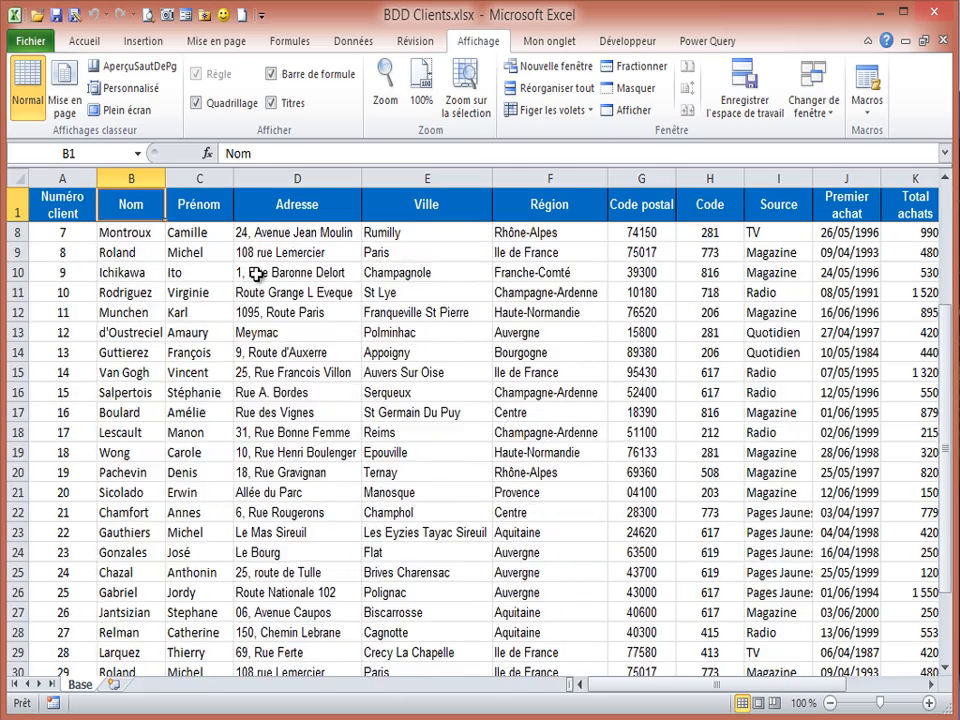
pyautogui.scroll(-3, 258, 273)
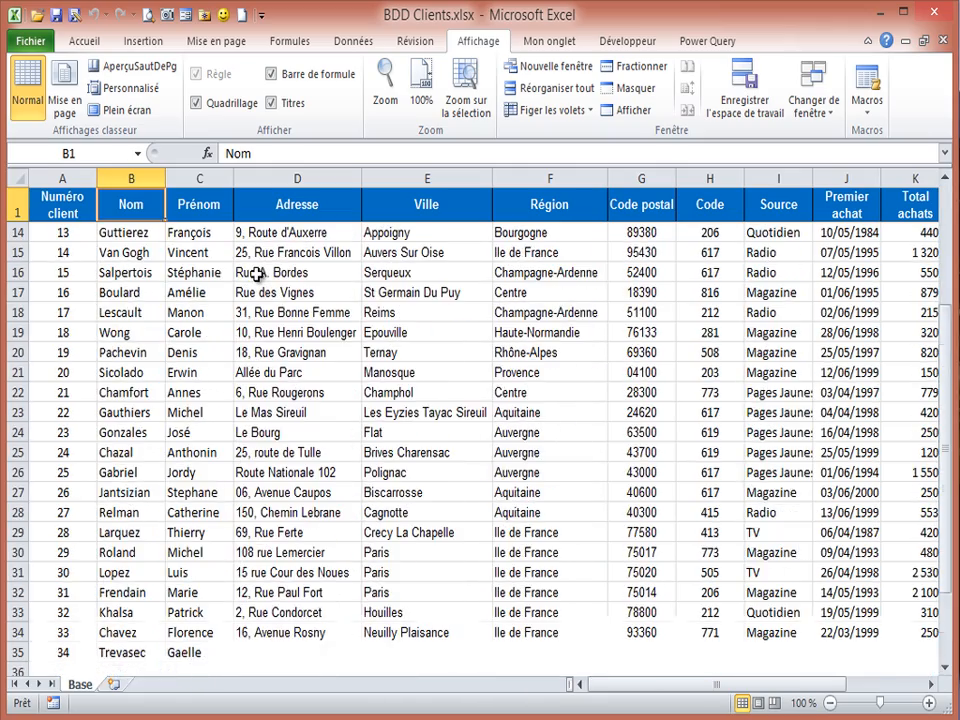
pyautogui.scroll(3, 258, 273)
pyautogui.scroll(-1, 258, 273)
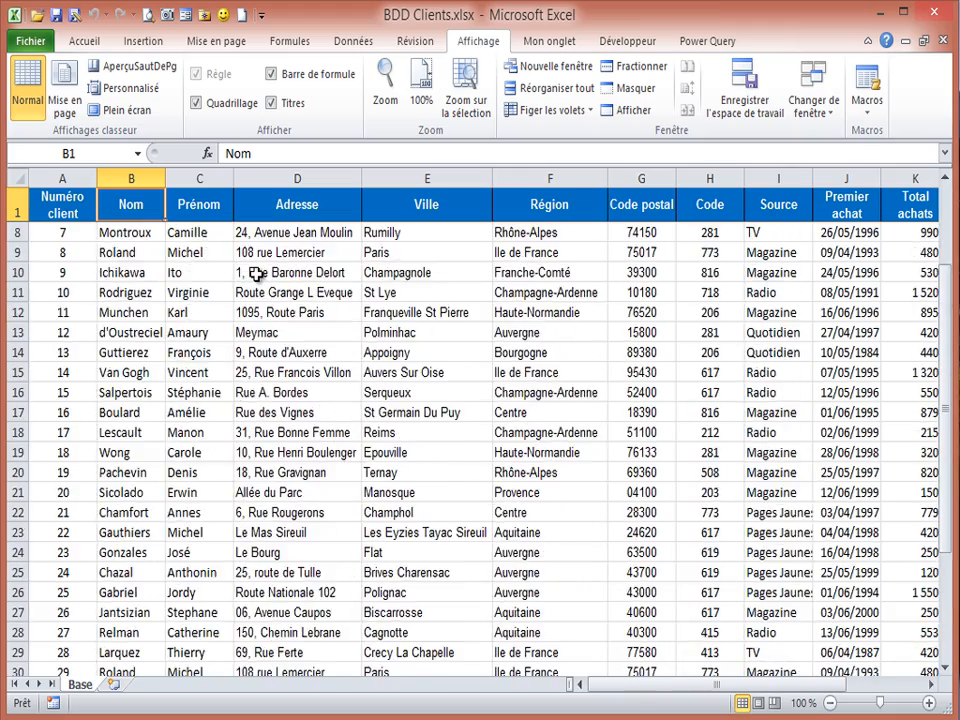
pyautogui.scroll(2, 258, 273)
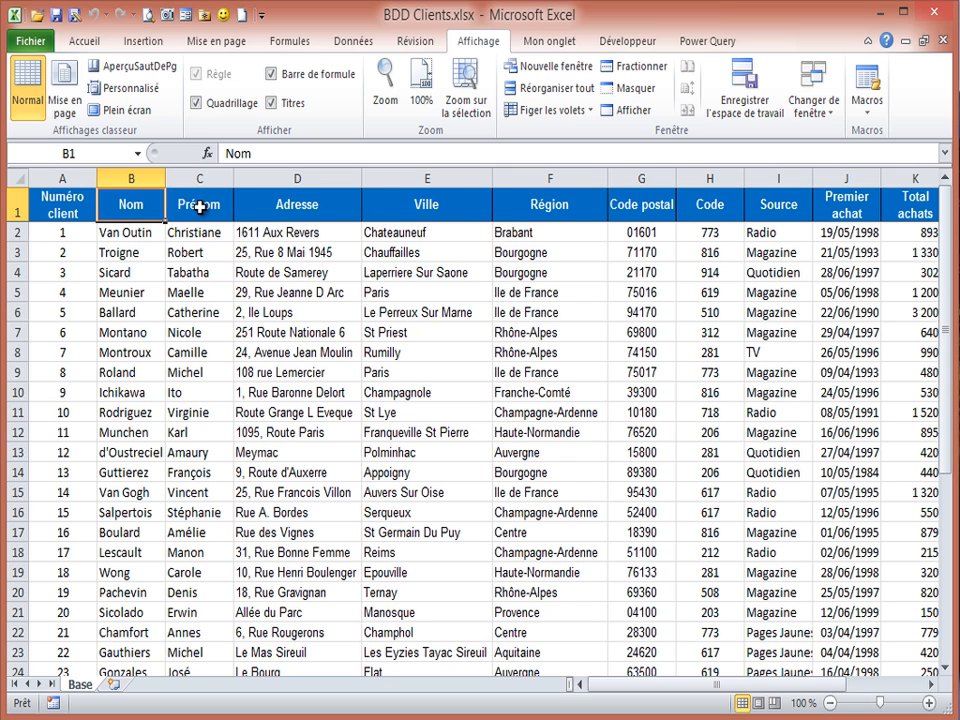
# Step: Turn on filtering for the client table's header row, starting from the Numéro client cell
pyautogui.click(45, 205)
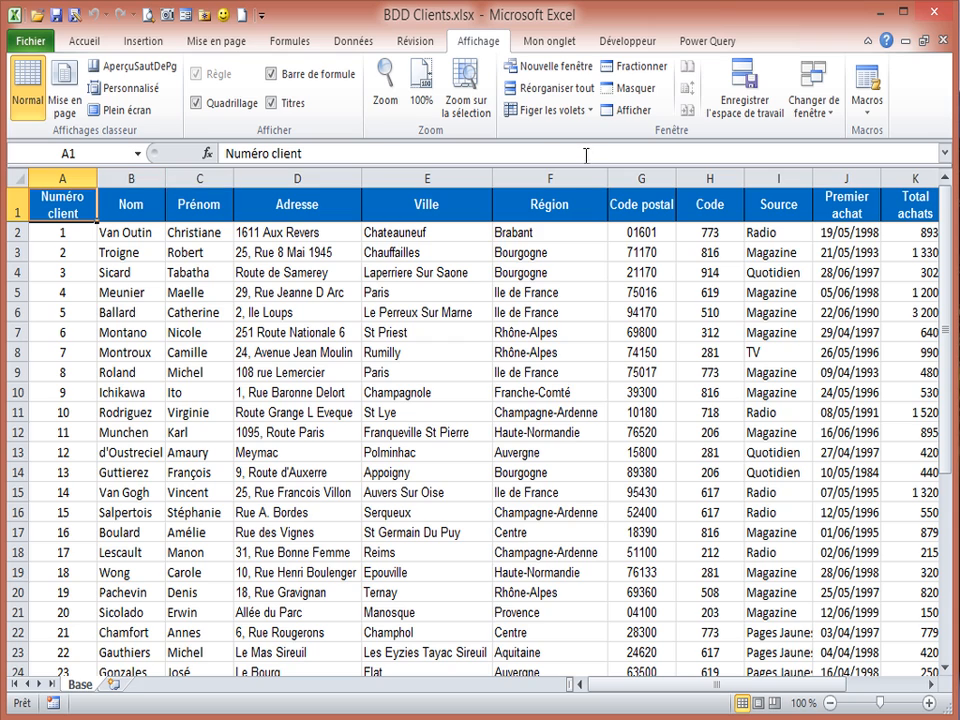
pyautogui.click(82, 40)
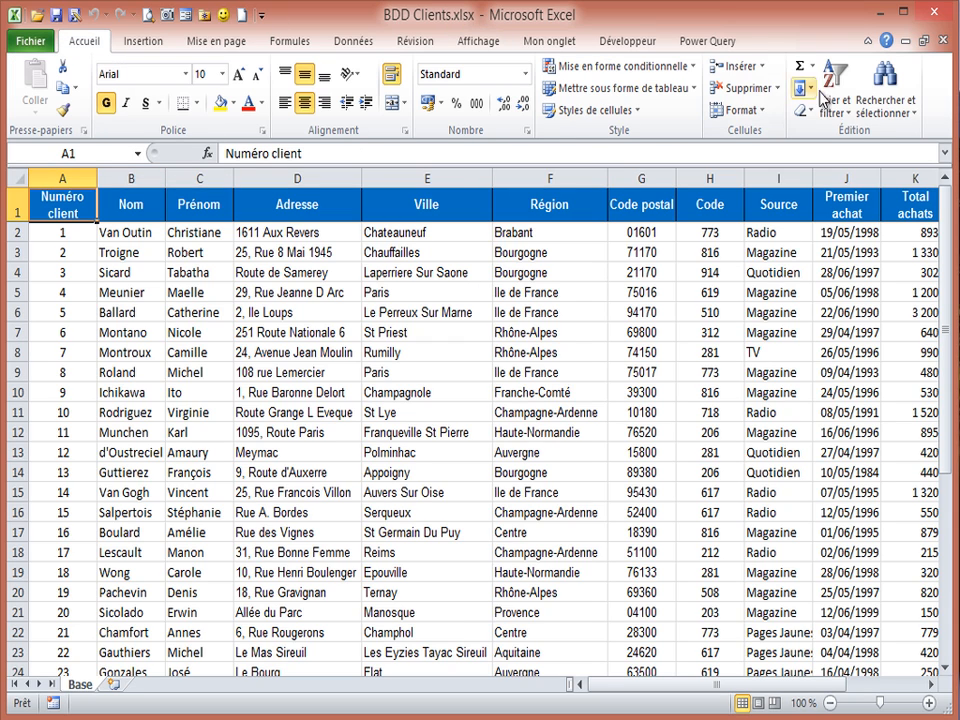
pyautogui.click(848, 110)
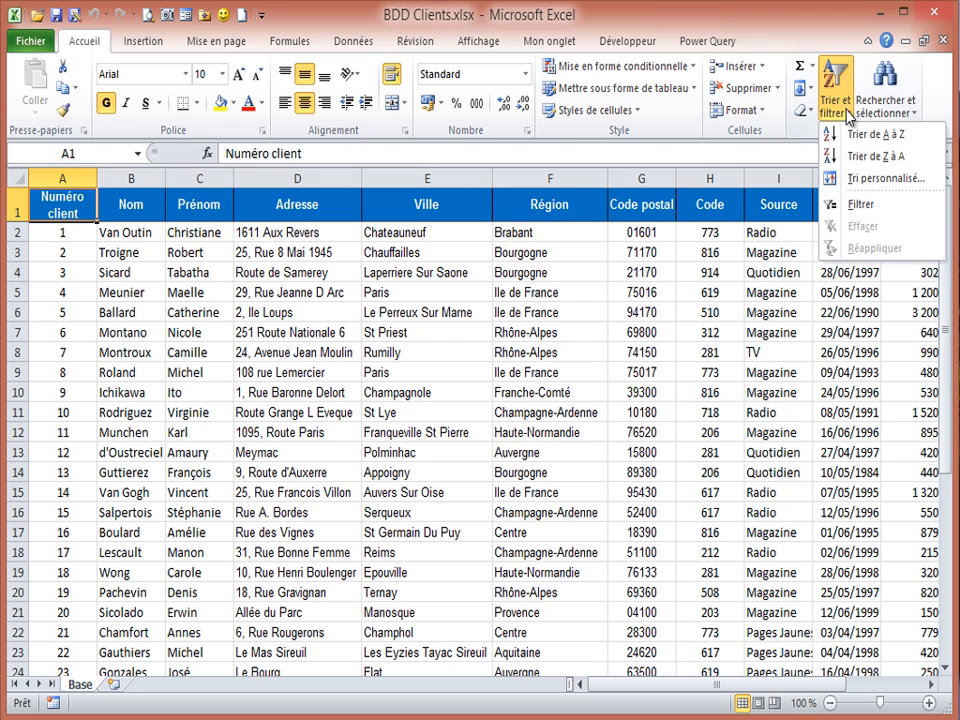
pyautogui.click(860, 203)
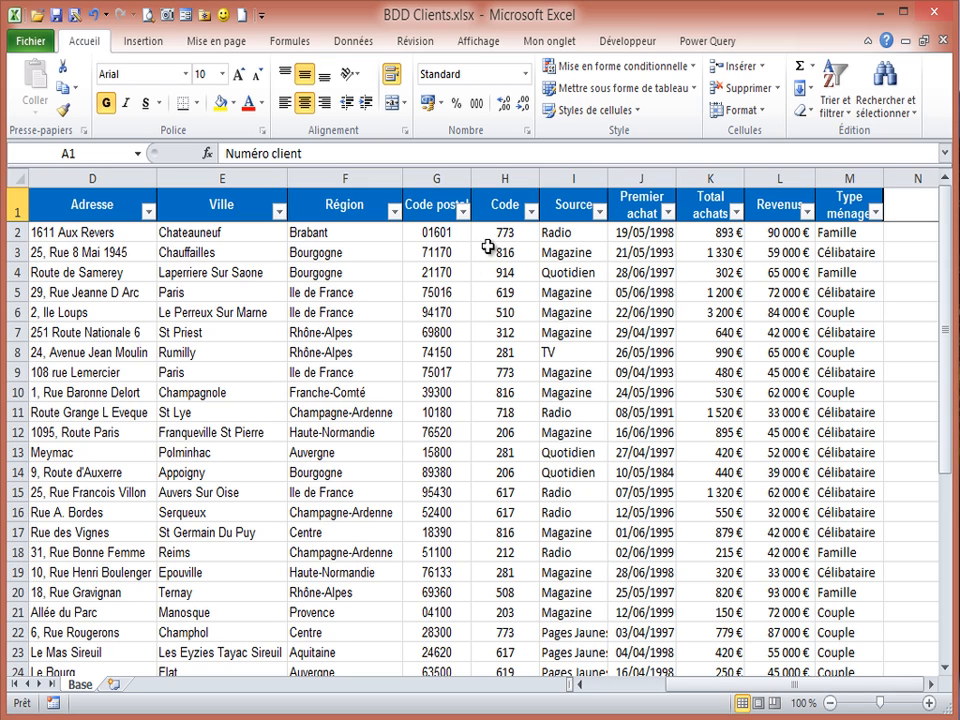
# Step: Filter the client table's Région column to only Ile de France and view the matching clients across all columns
pyautogui.click(396, 212)
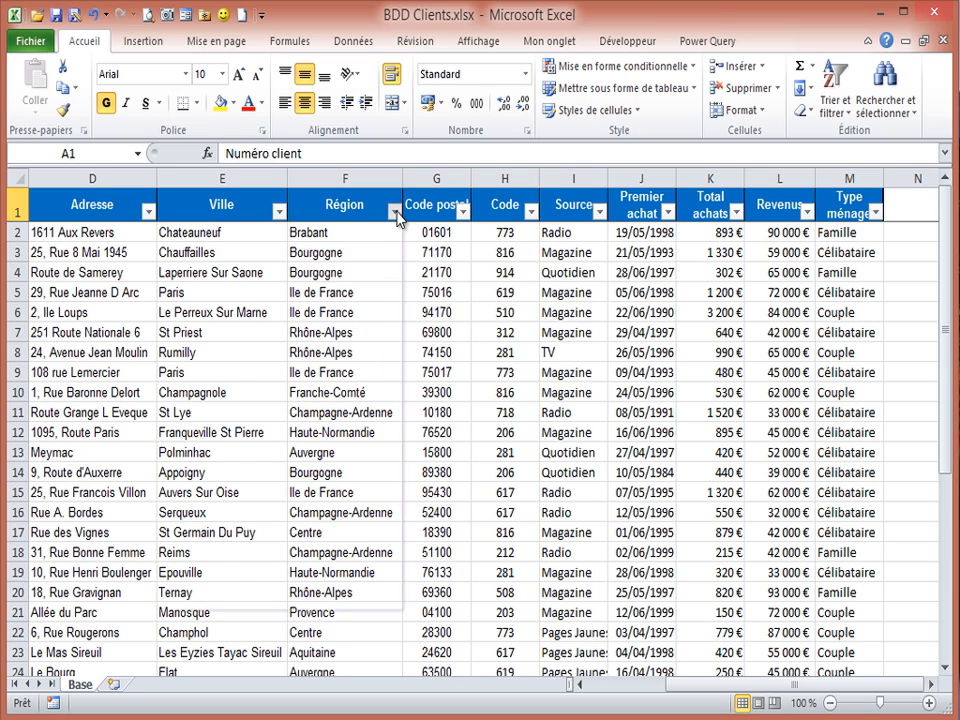
pyautogui.moveTo(236, 352)
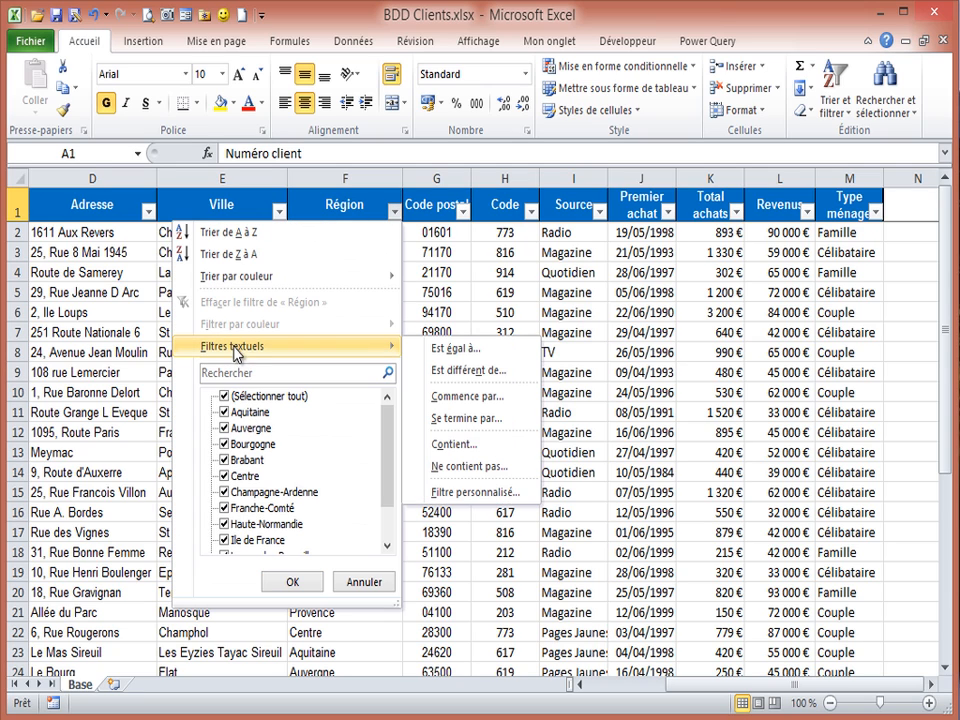
pyautogui.click(225, 397)
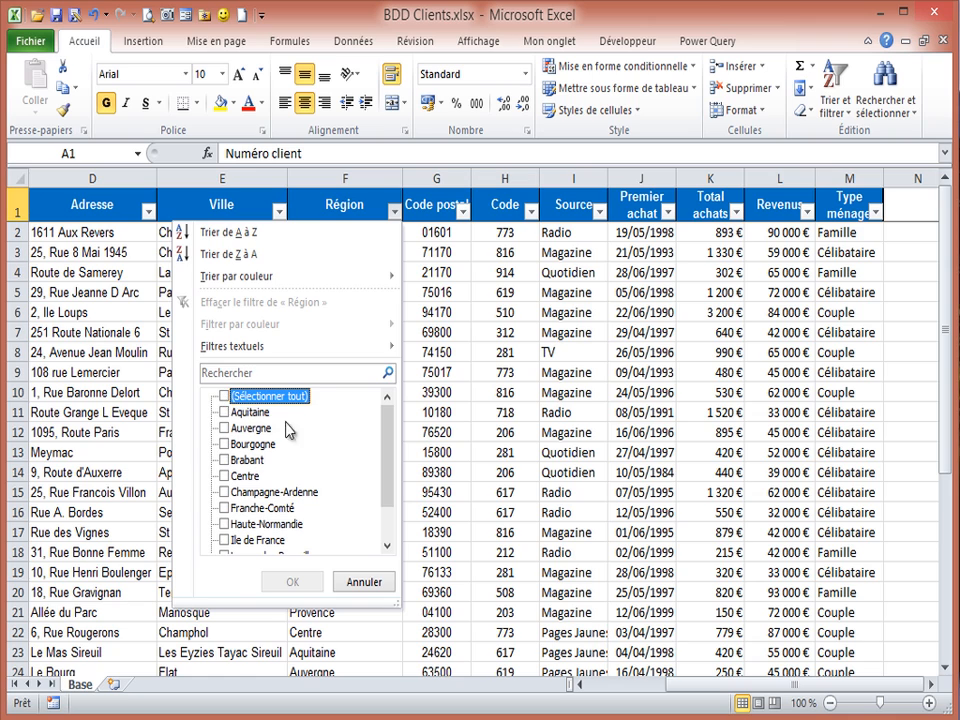
pyautogui.moveTo(387, 423); pyautogui.dragTo(386, 447)
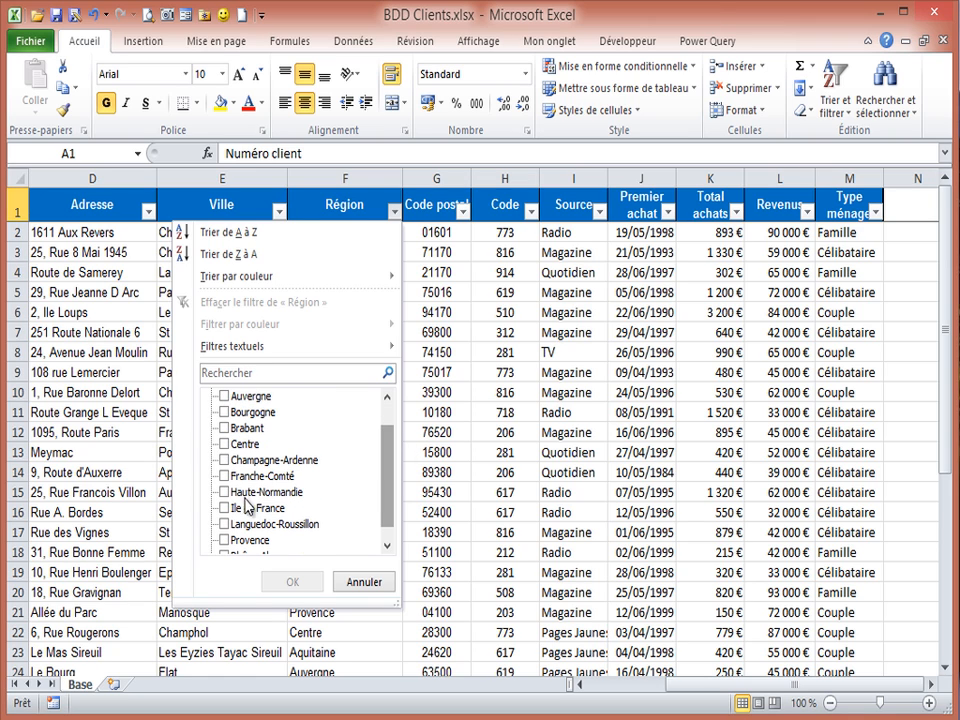
pyautogui.click(247, 508)
pyautogui.click(293, 581)
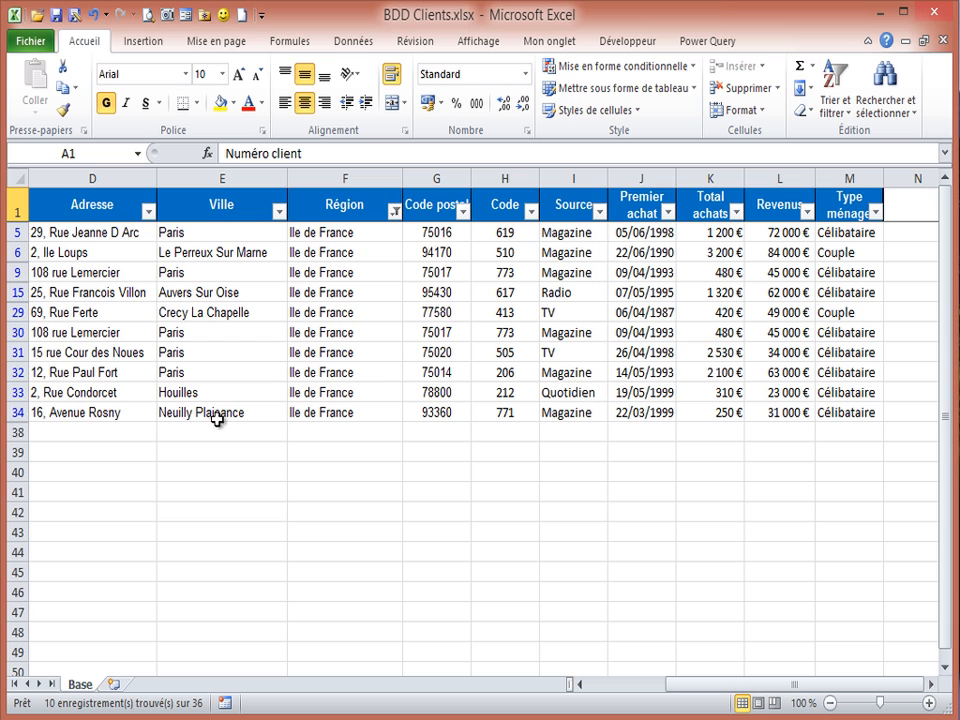
pyautogui.moveTo(690, 688); pyautogui.dragTo(590, 694)
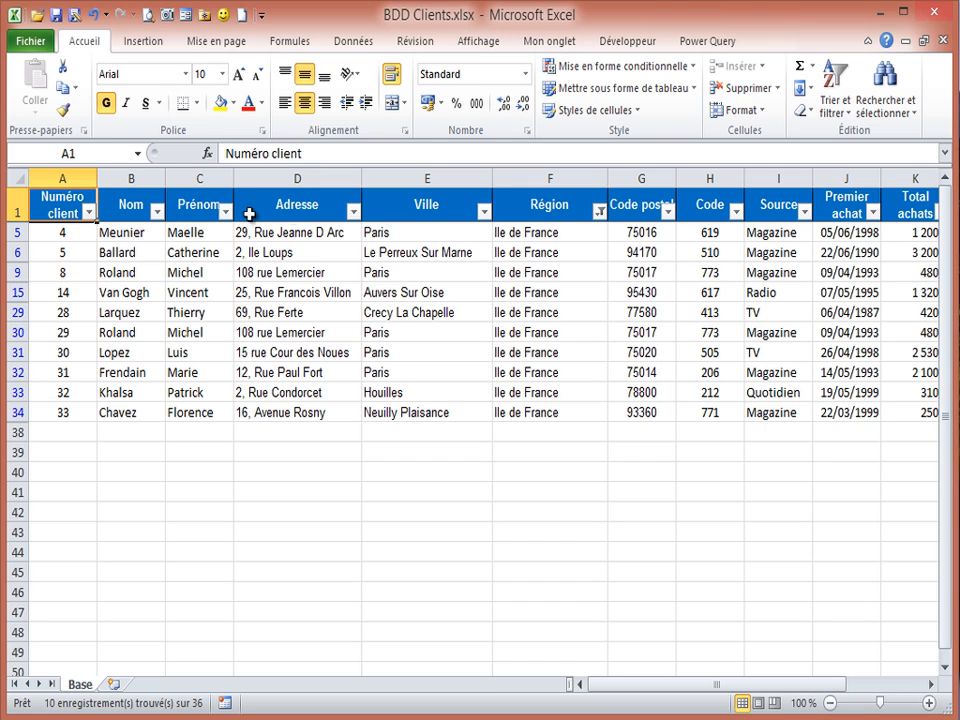
# Step: Clear the filter on the Région column
pyautogui.click(599, 211)
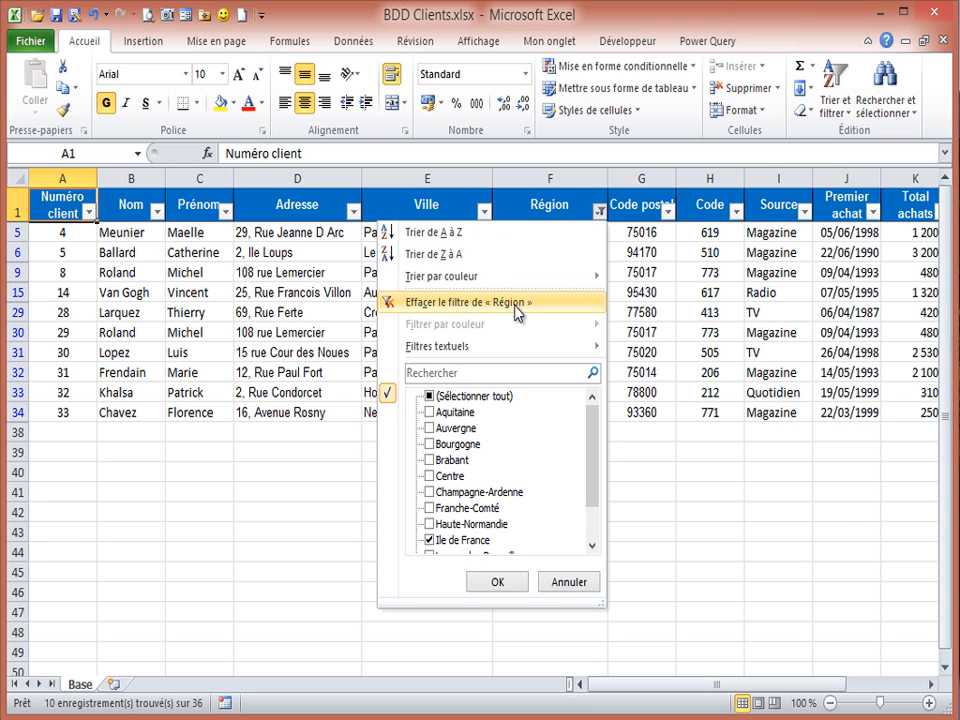
pyautogui.click(484, 303)
pyautogui.click(550, 292)
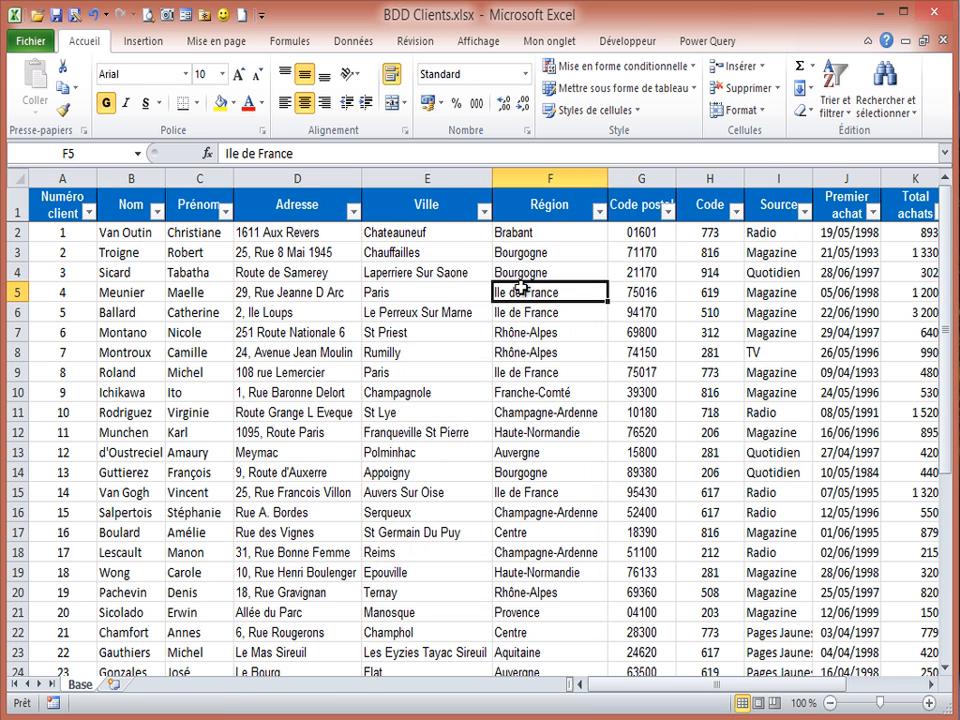
pyautogui.click(275, 307)
pyautogui.click(220, 296)
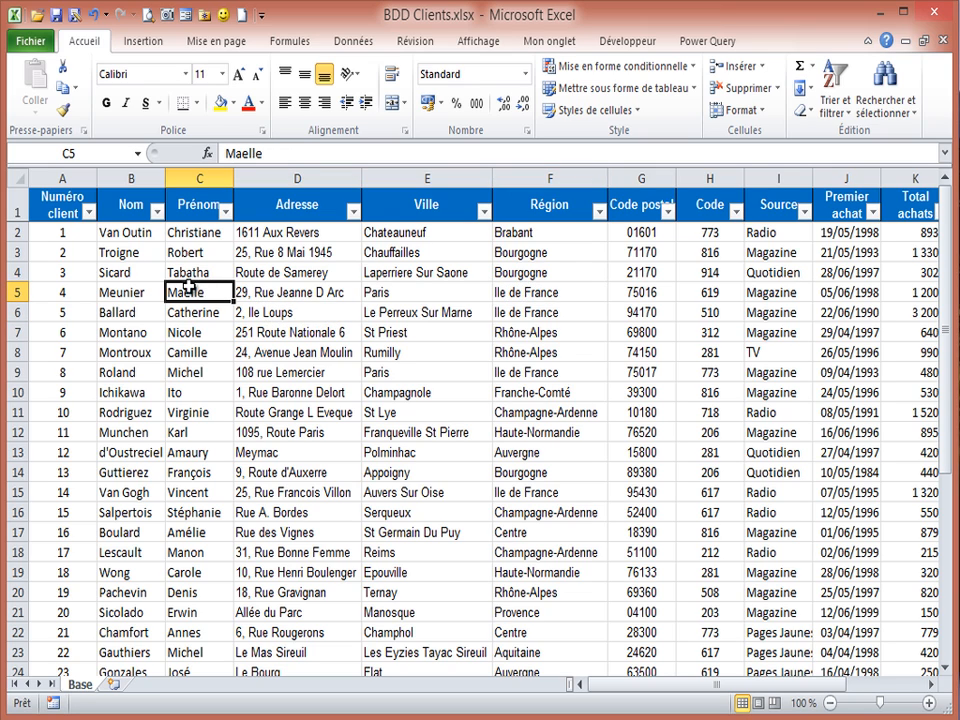
pyautogui.click(294, 299)
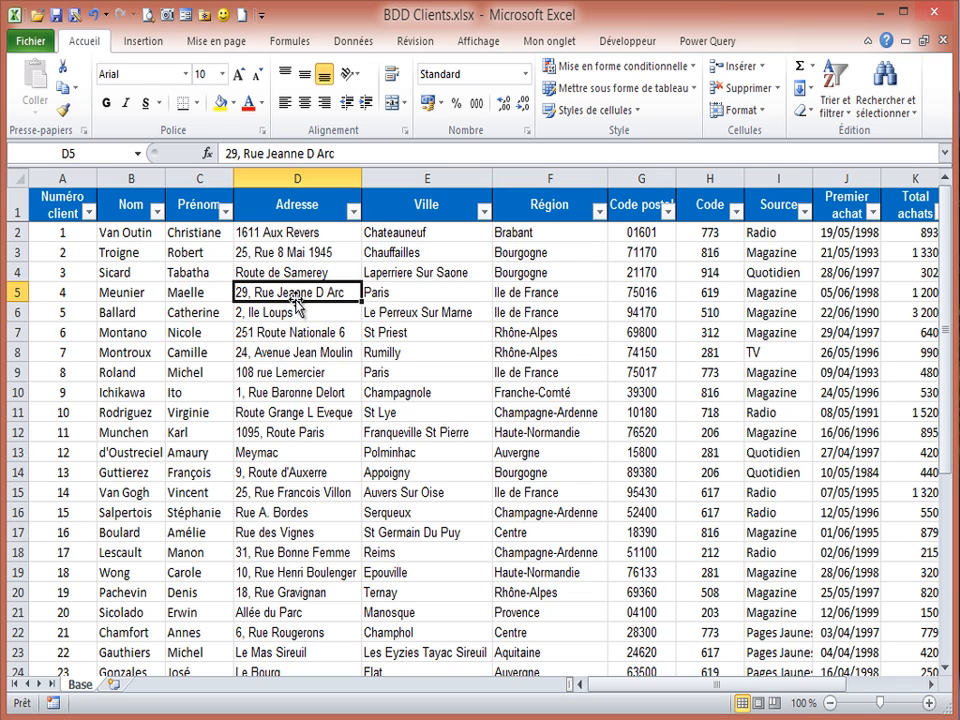
pyautogui.click(372, 270)
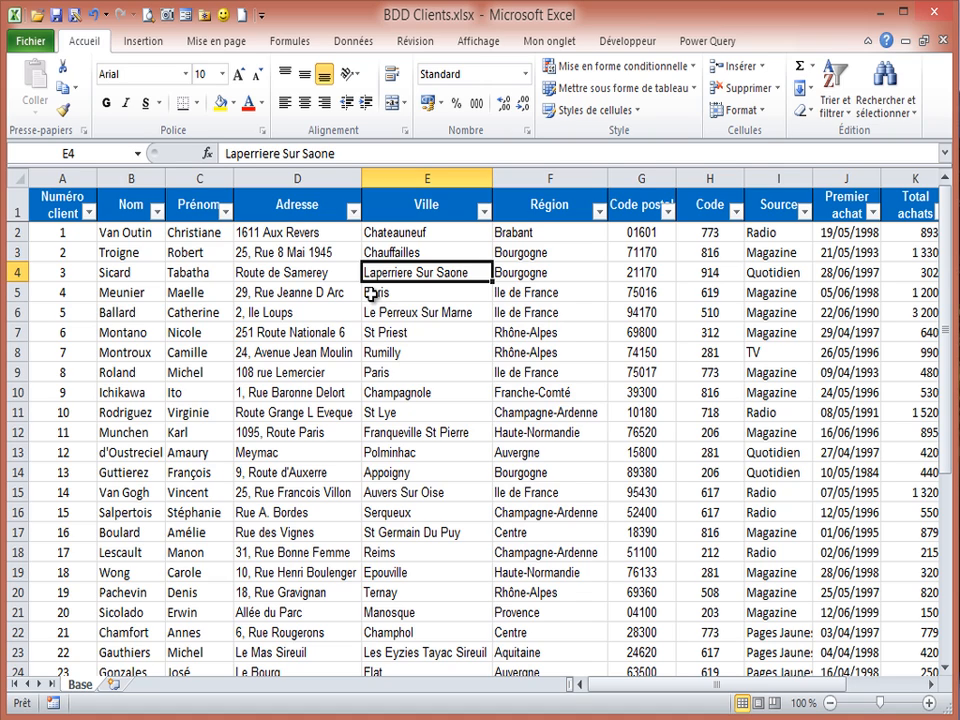
pyautogui.click(158, 270)
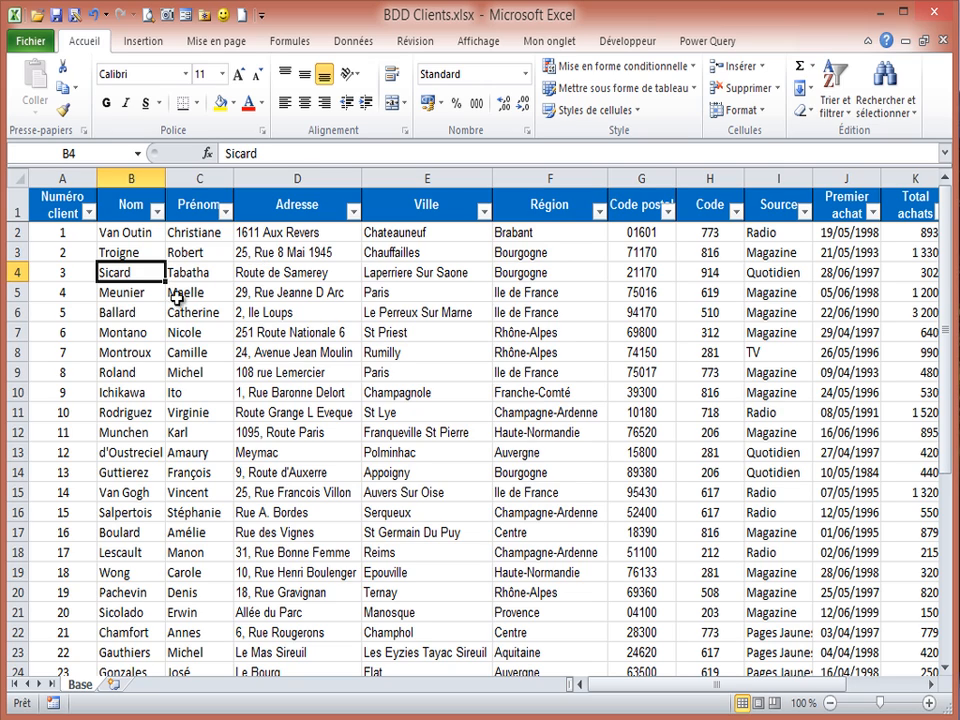
# Step: Add a new worksheet after Base and name it Resultat
pyautogui.click(114, 686)
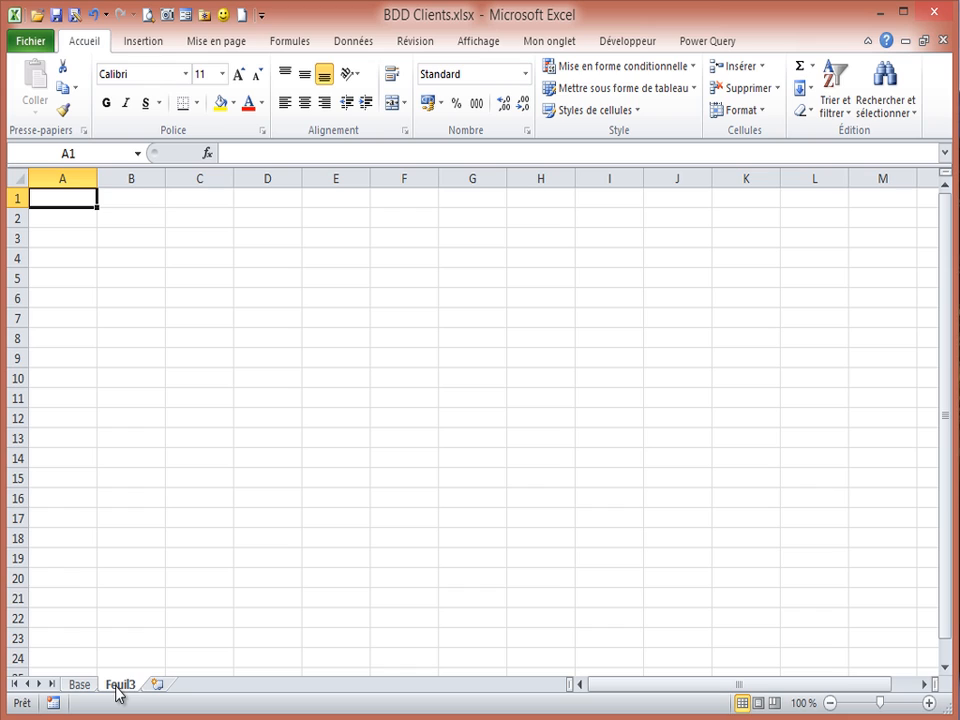
pyautogui.doubleClick(117, 685)
pyautogui.write('Résultat')
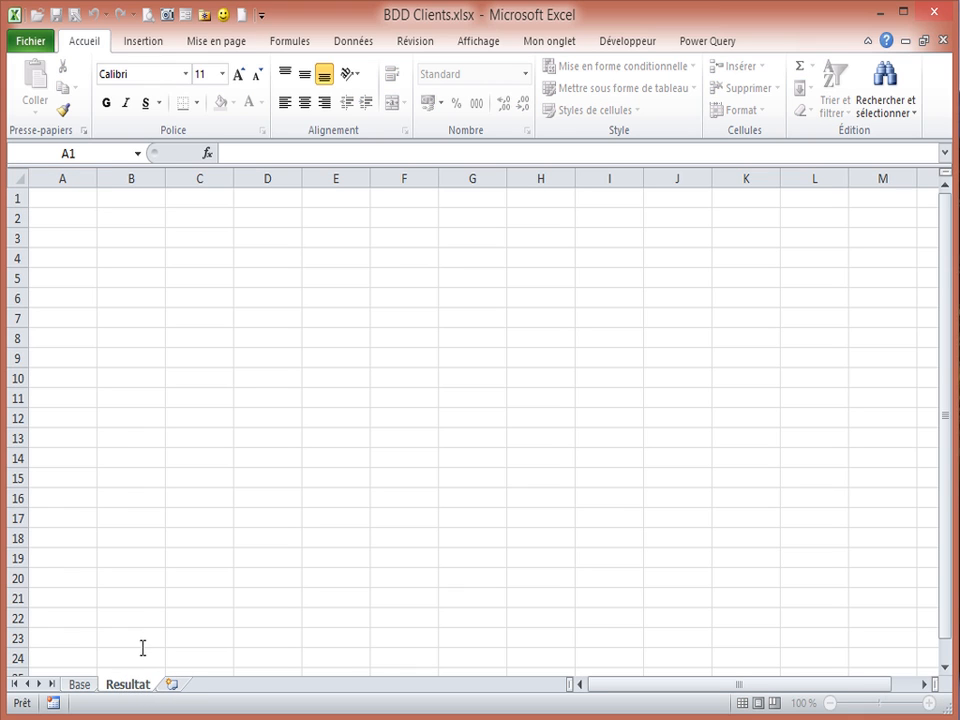
pyautogui.click(110, 214)
pyautogui.click(72, 202)
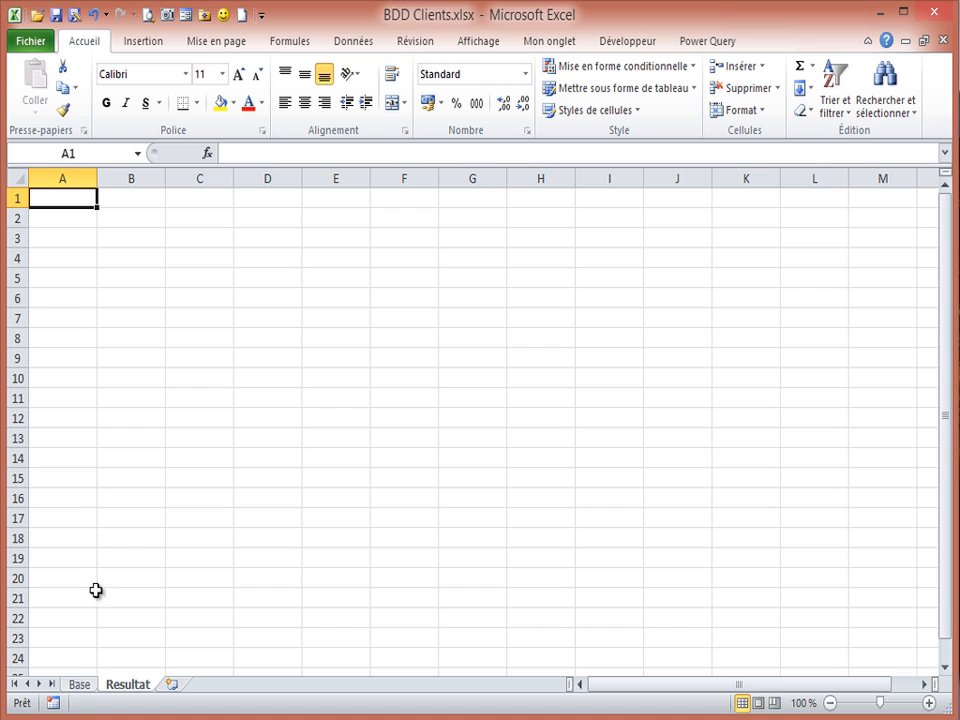
# Step: Add another worksheet after Resultat, name it ZDC and select its cell A1
pyautogui.click(174, 686)
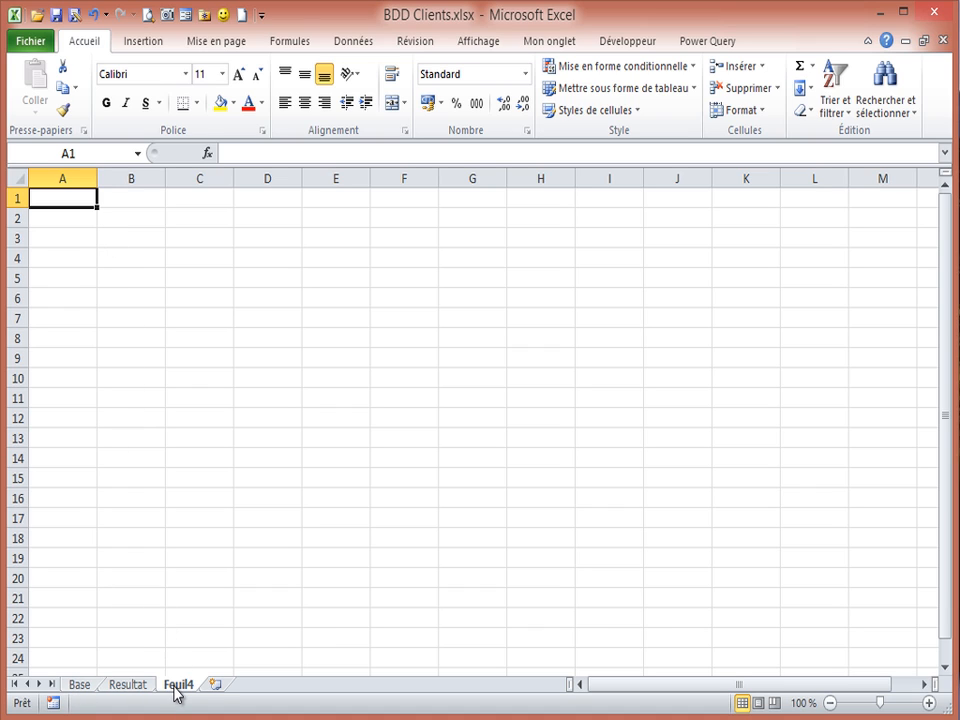
pyautogui.doubleClick(176, 686)
pyautogui.write('ZO')
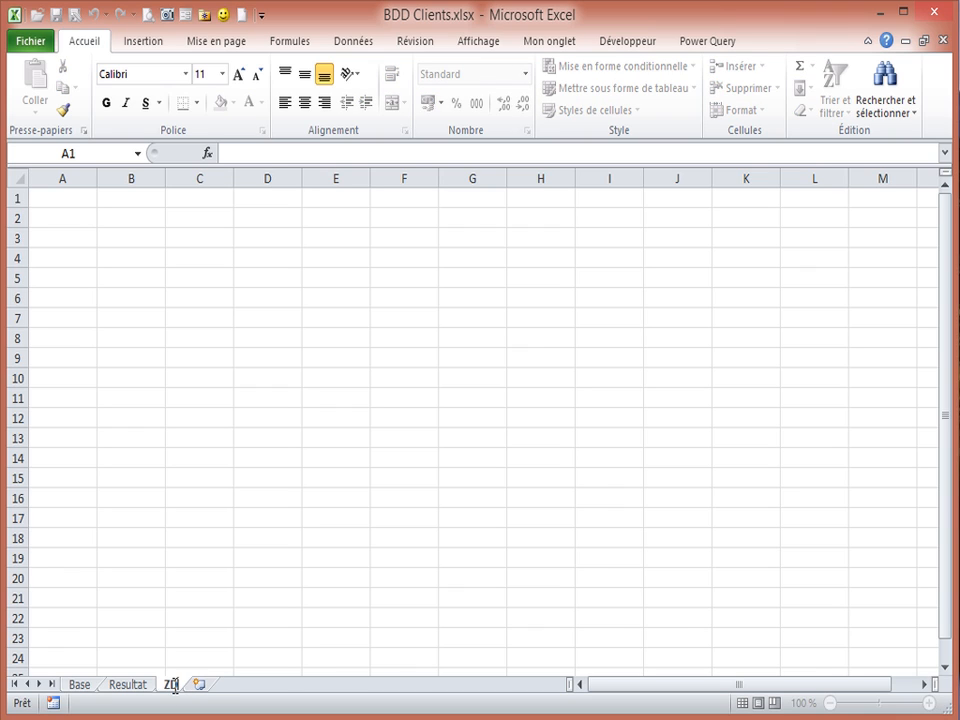
pyautogui.write('C')
pyautogui.press('Return')
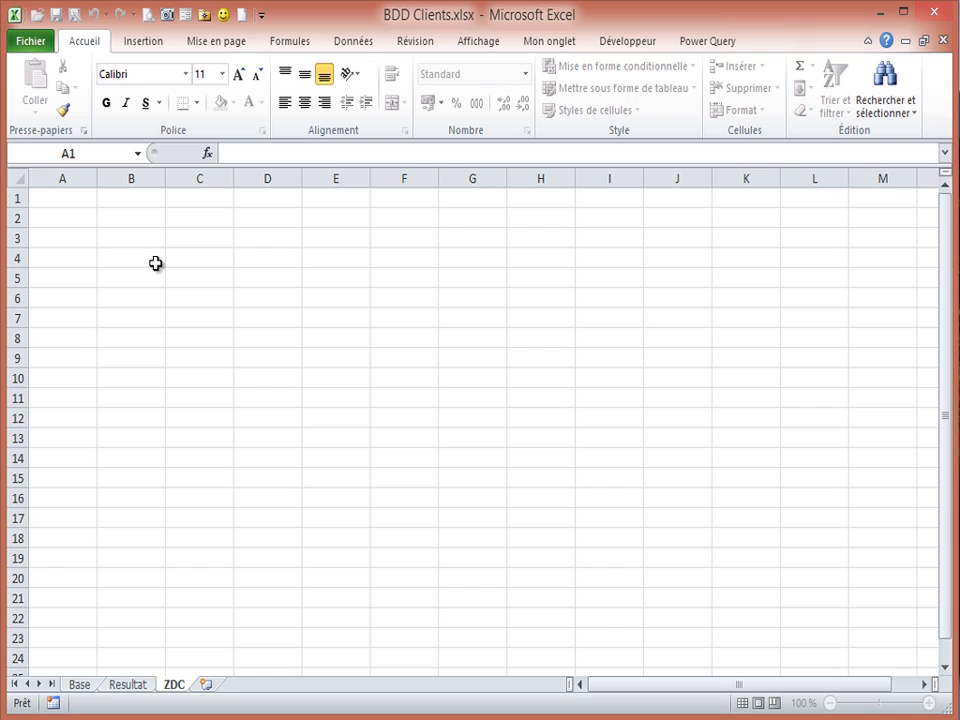
pyautogui.click(61, 200)
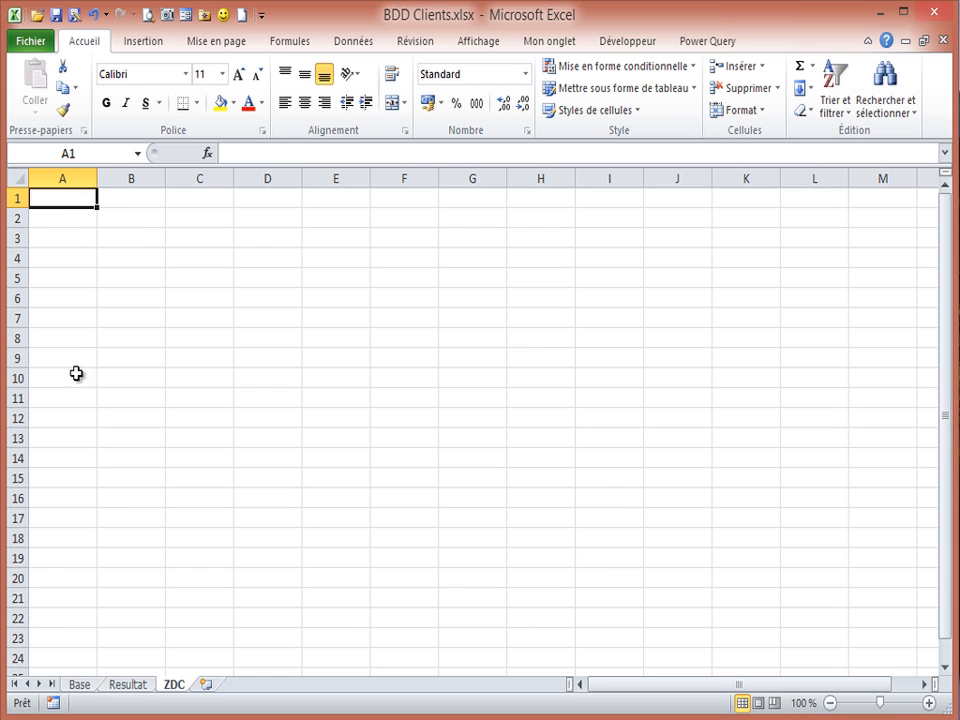
# Step: Copy the whole header row of the Base sheet and paste it into the ZDC sheet from cell A1
pyautogui.click(79, 685)
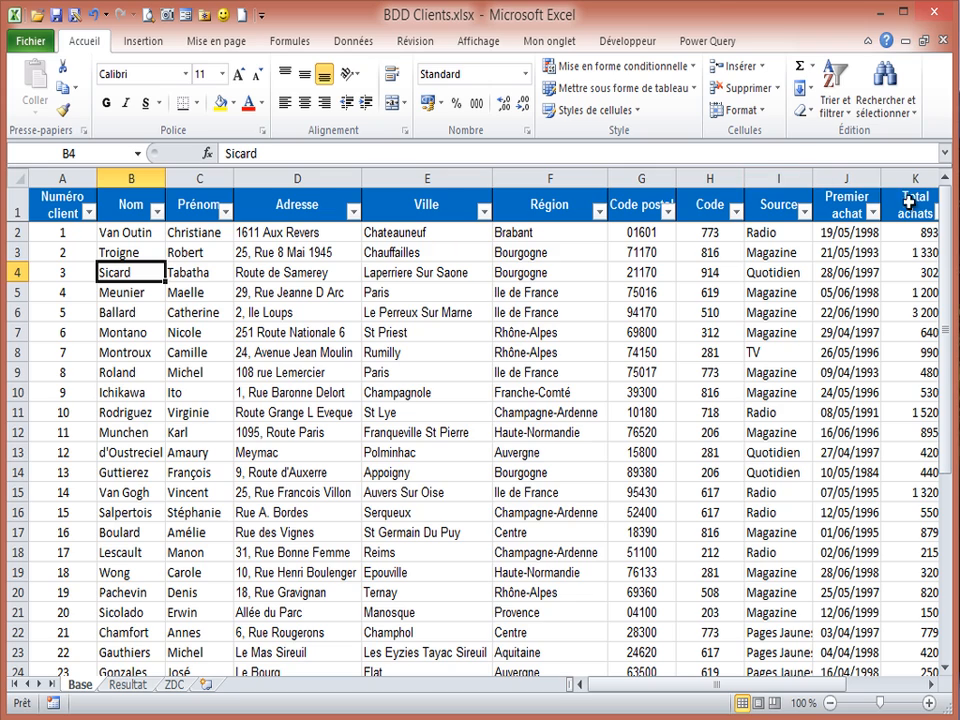
pyautogui.click(20, 203)
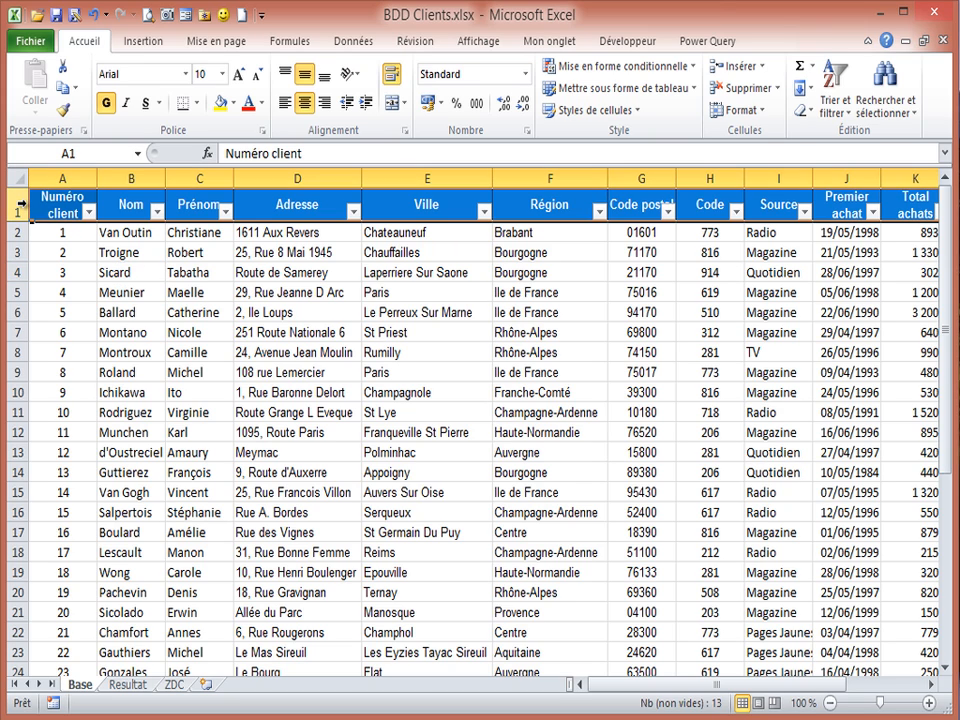
pyautogui.hotkey('ctrl', 'c')
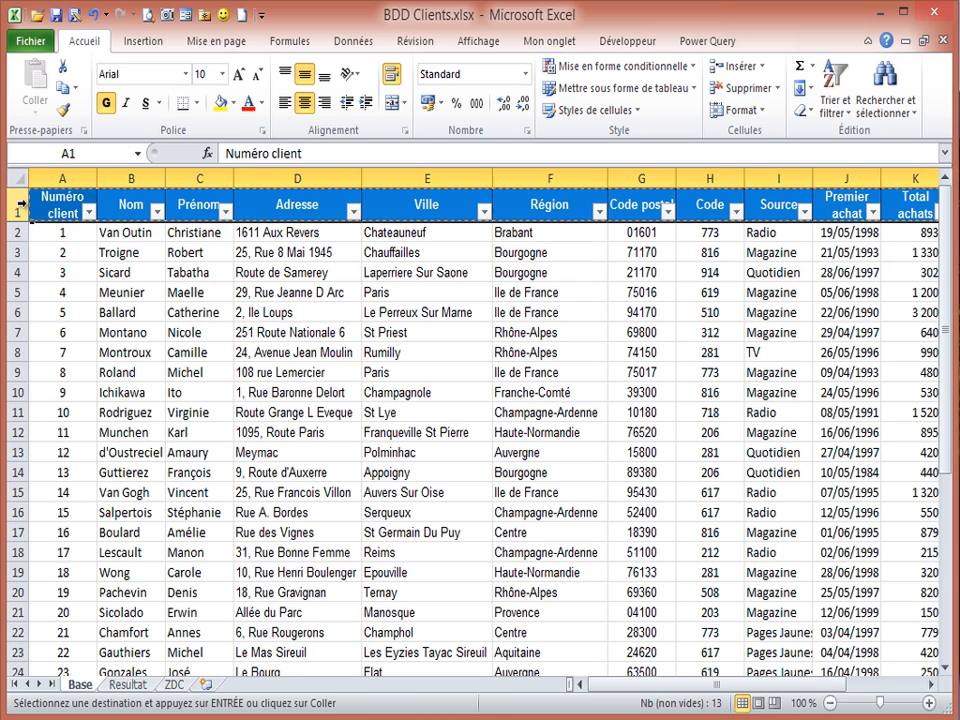
pyautogui.click(174, 685)
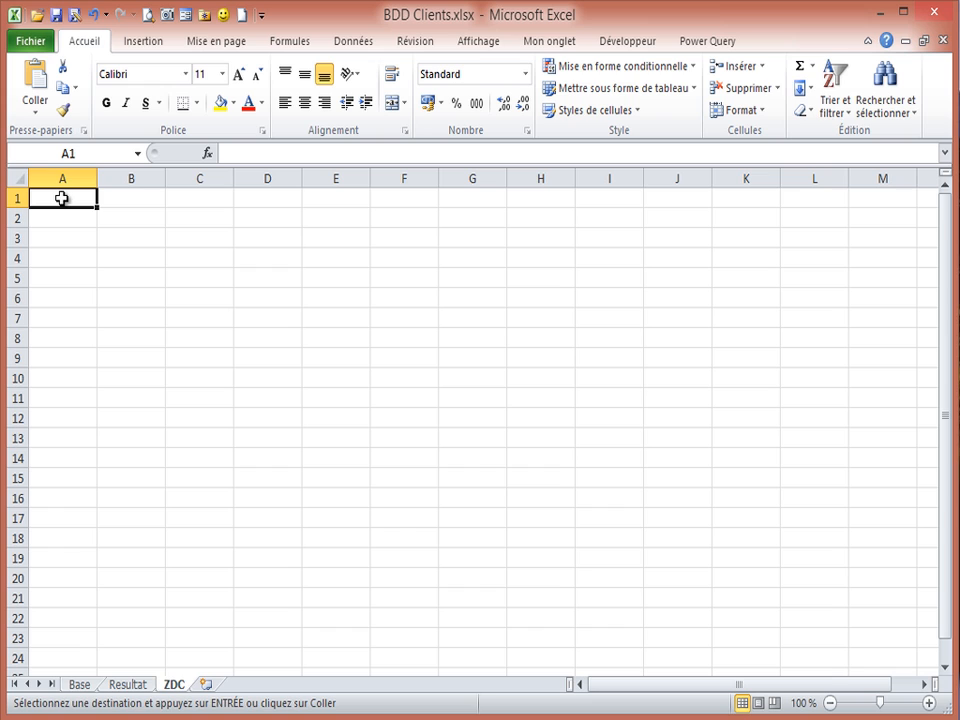
pyautogui.hotkey('ctrl', 'v')
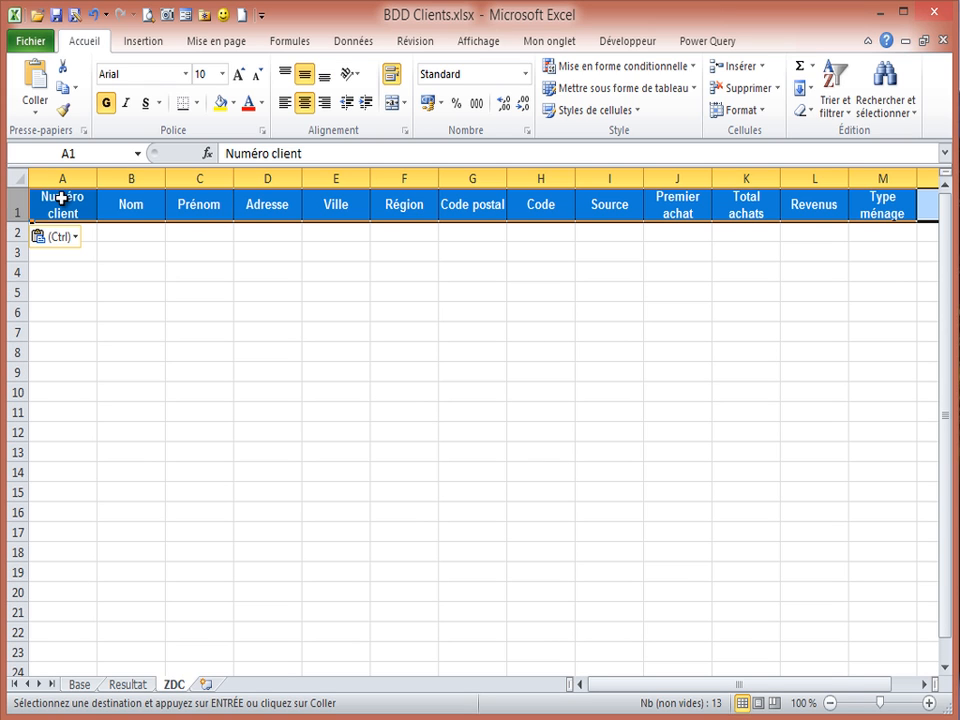
pyautogui.click(92, 255)
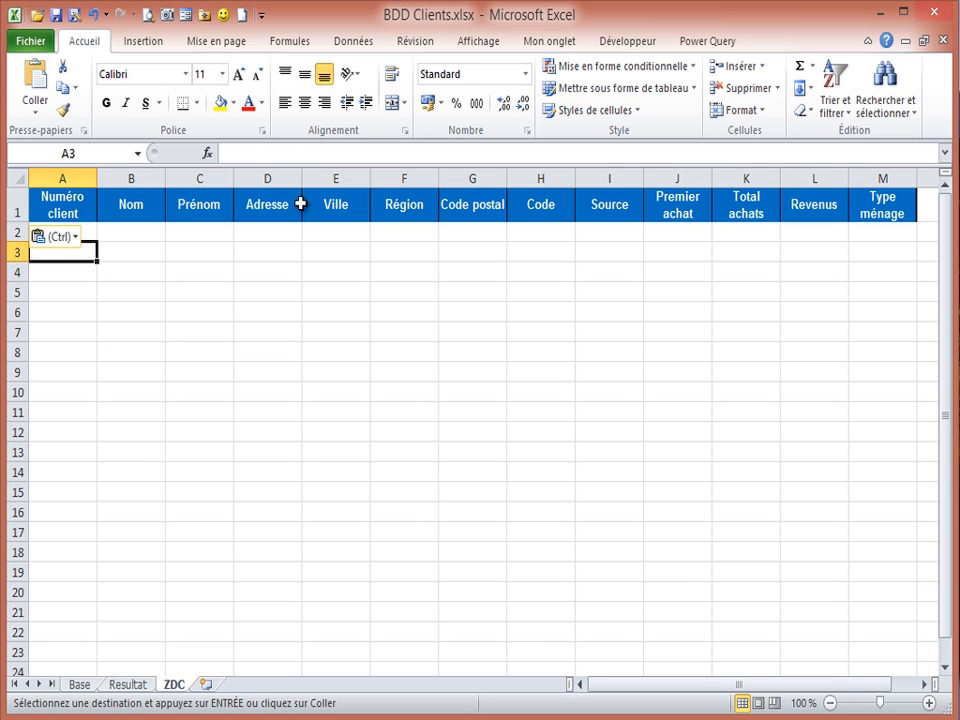
# Step: Examine the pasted header cells on the ZDC sheet, including Prénom, Adresse, Ville, Code postal, Source, Premier achat and Type ménage
pyautogui.click(902, 205)
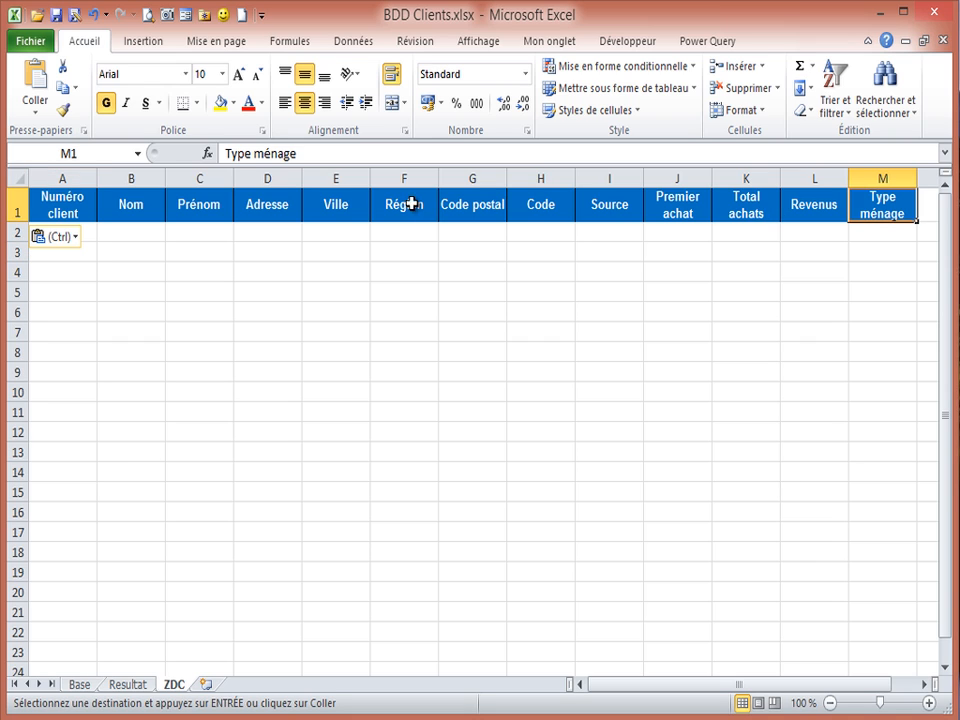
pyautogui.click(199, 207)
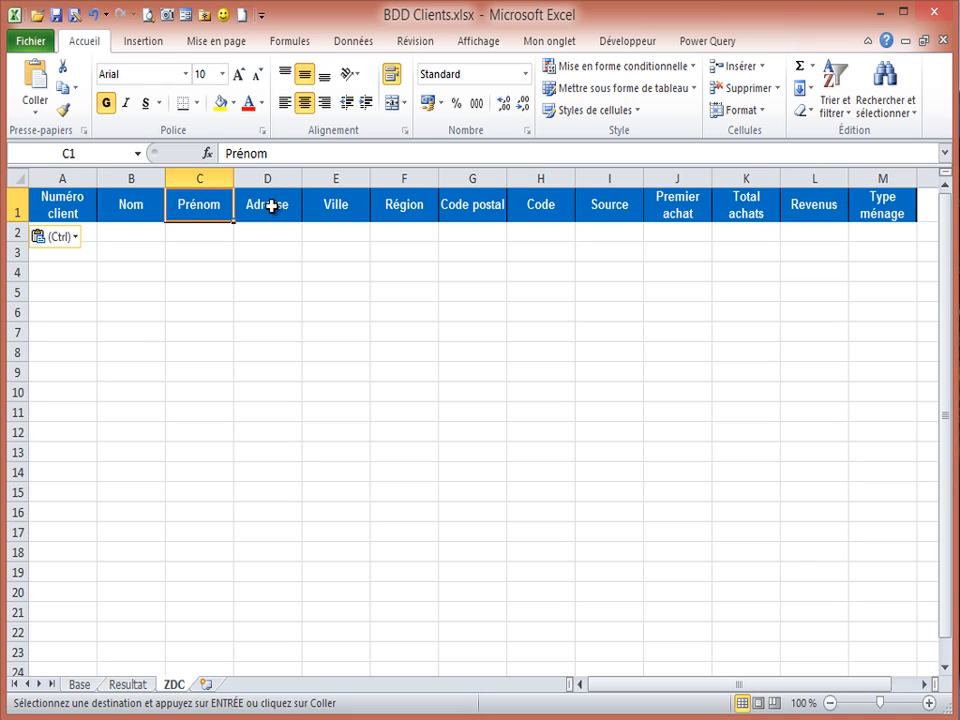
pyautogui.click(272, 205)
pyautogui.click(332, 206)
pyautogui.click(190, 208)
pyautogui.click(478, 207)
pyautogui.click(632, 206)
pyautogui.click(657, 207)
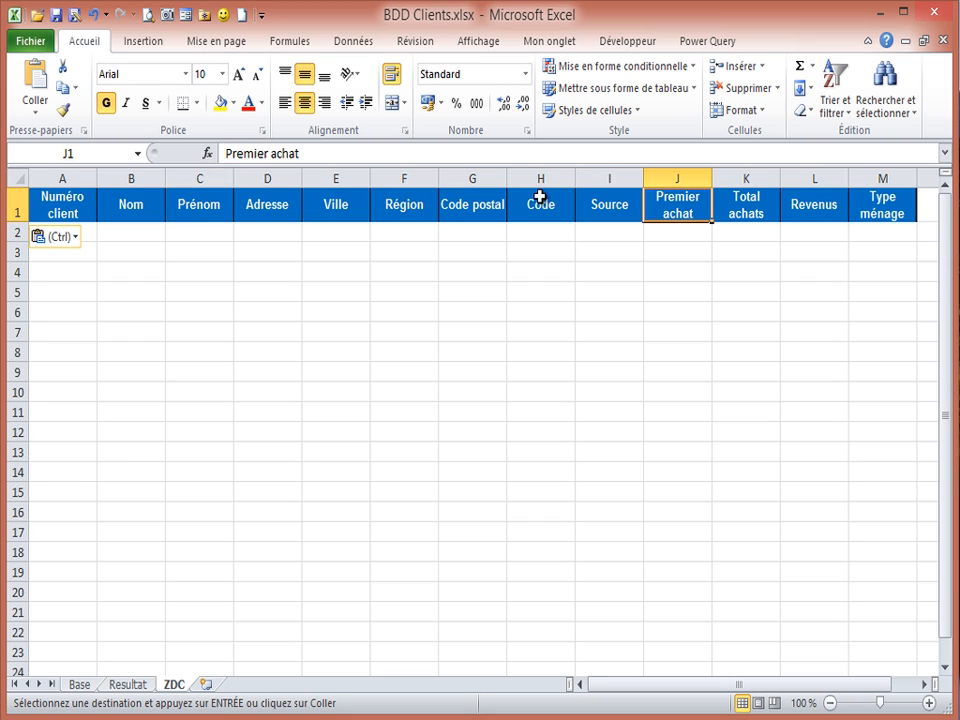
pyautogui.click(187, 204)
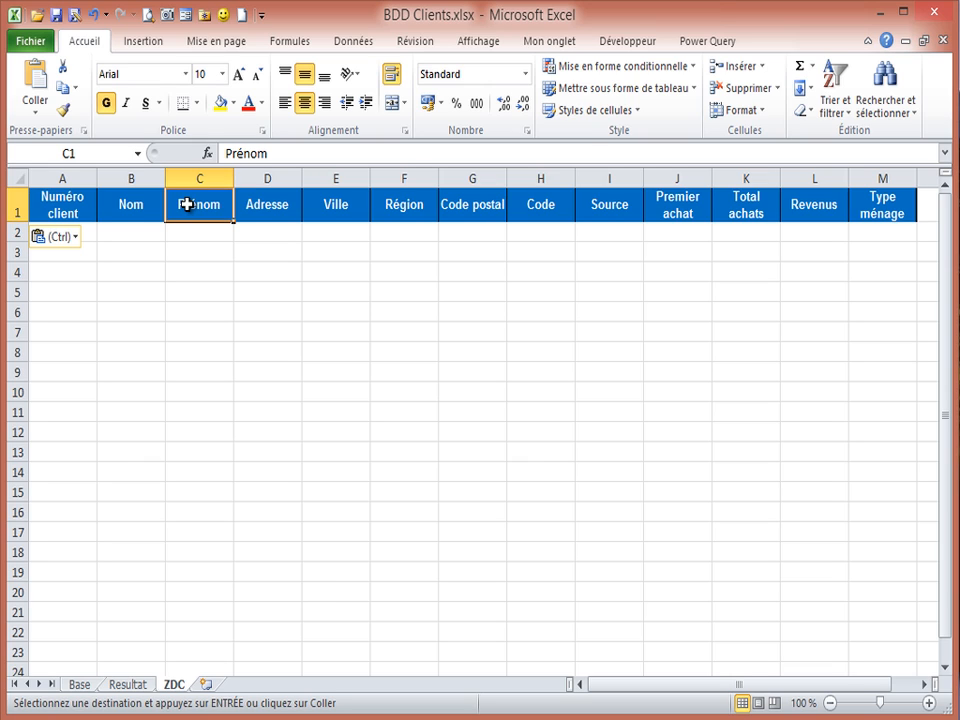
# Step: Copy the Ile de France entry from cell F9 of the Base sheet into cell F2 under Région on the ZDC sheet
pyautogui.click(341, 230)
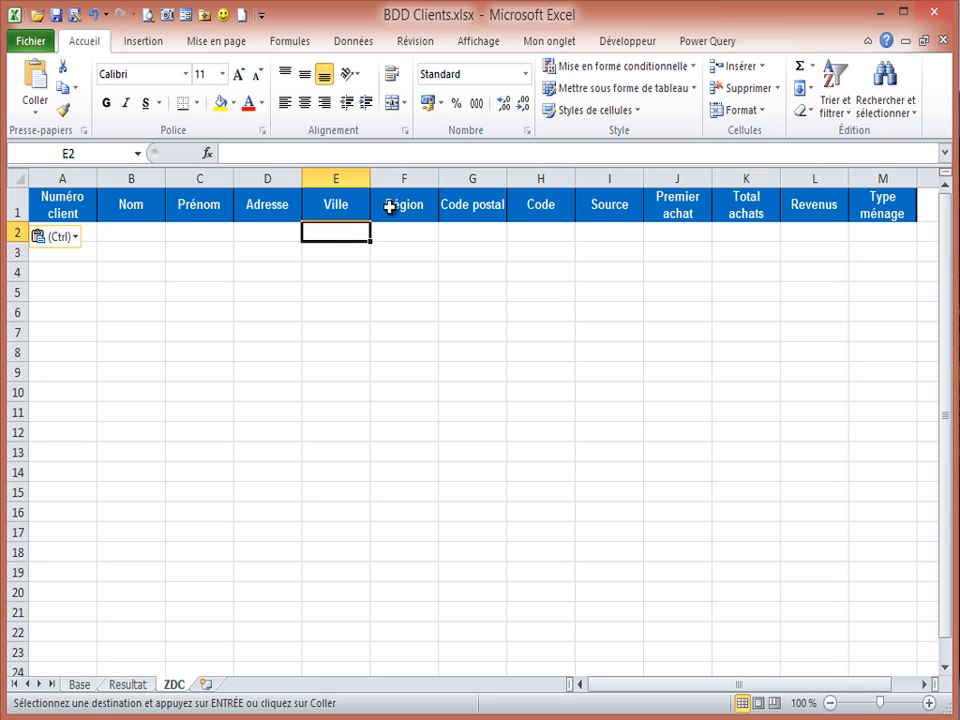
pyautogui.click(406, 237)
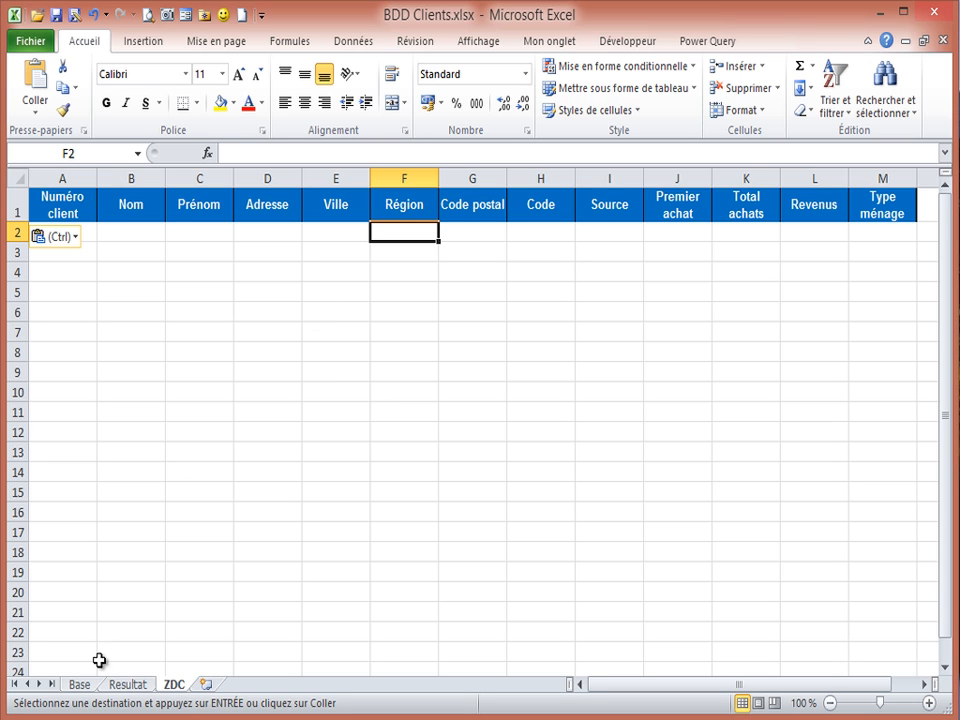
pyautogui.click(80, 685)
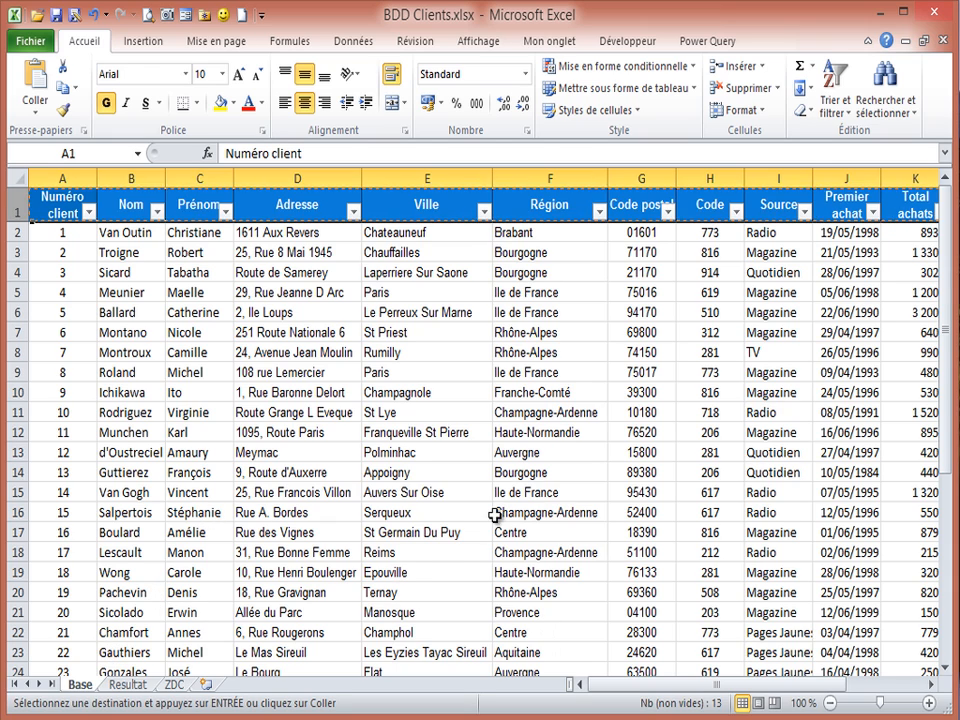
pyautogui.click(535, 373)
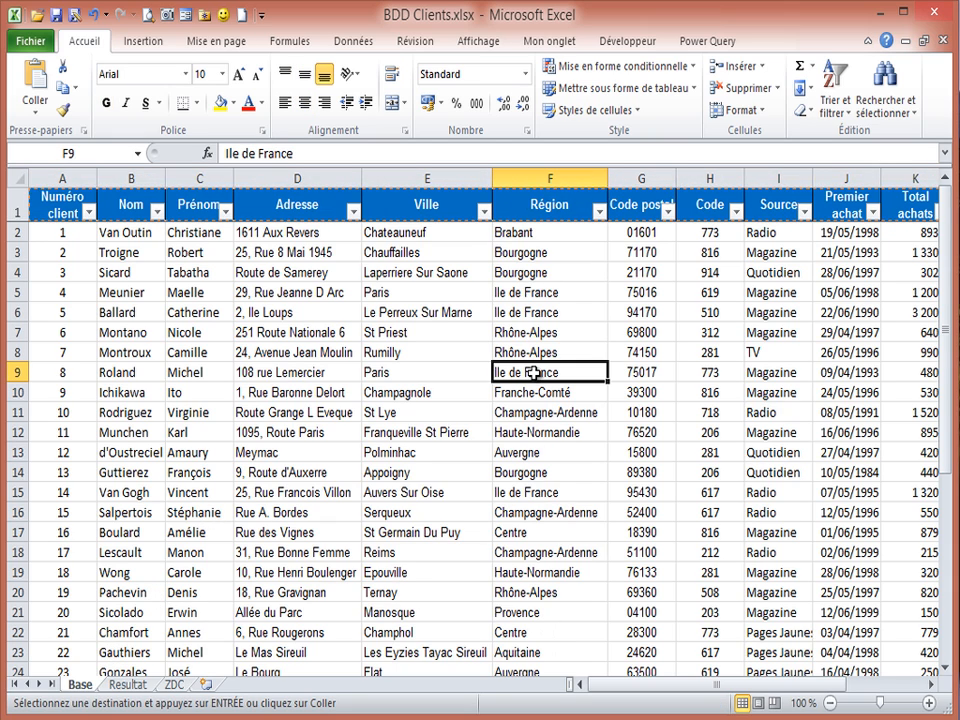
pyautogui.click(175, 684)
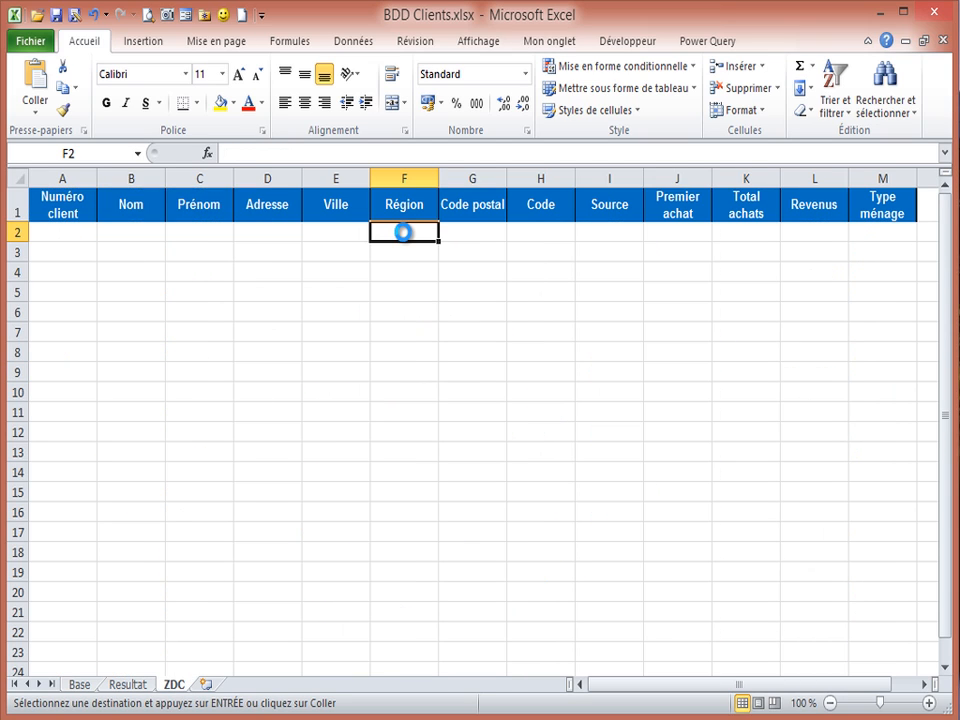
pyautogui.hotkey('ctrl', 'v')
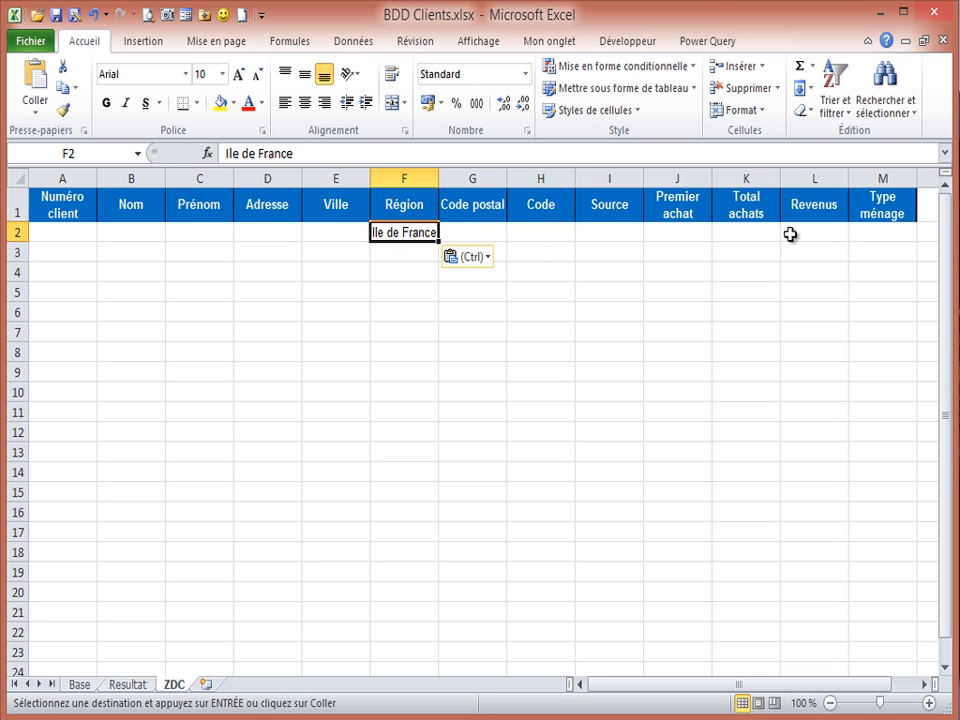
# Step: Copy the Célibataire entry from cell M11 of the Base sheet into cell M2 under Type ménage on the ZDC sheet
pyautogui.click(882, 234)
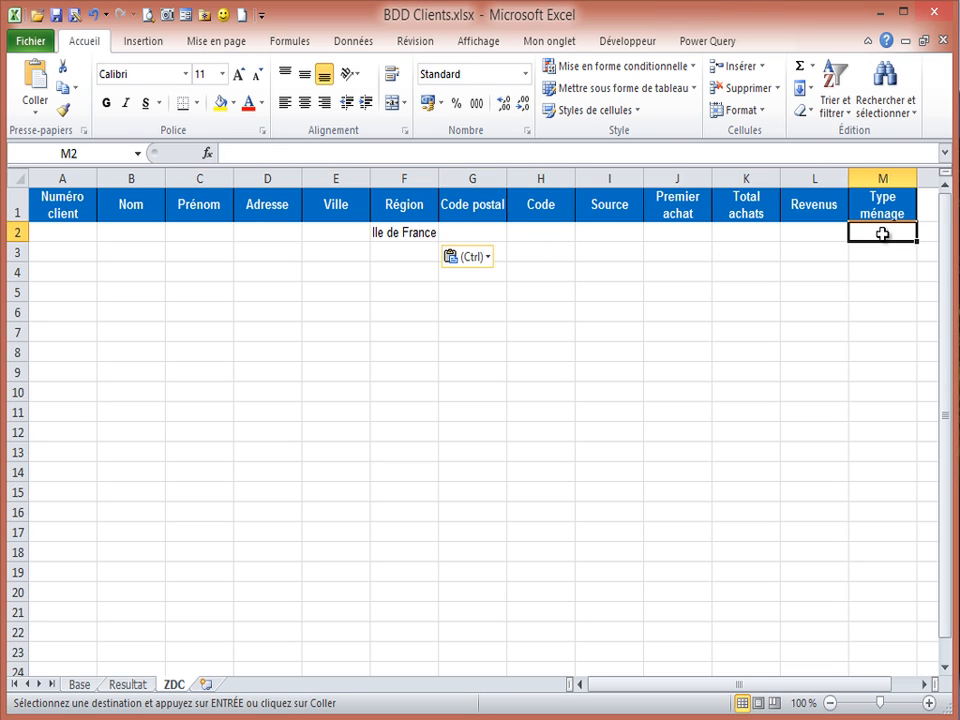
pyautogui.click(80, 686)
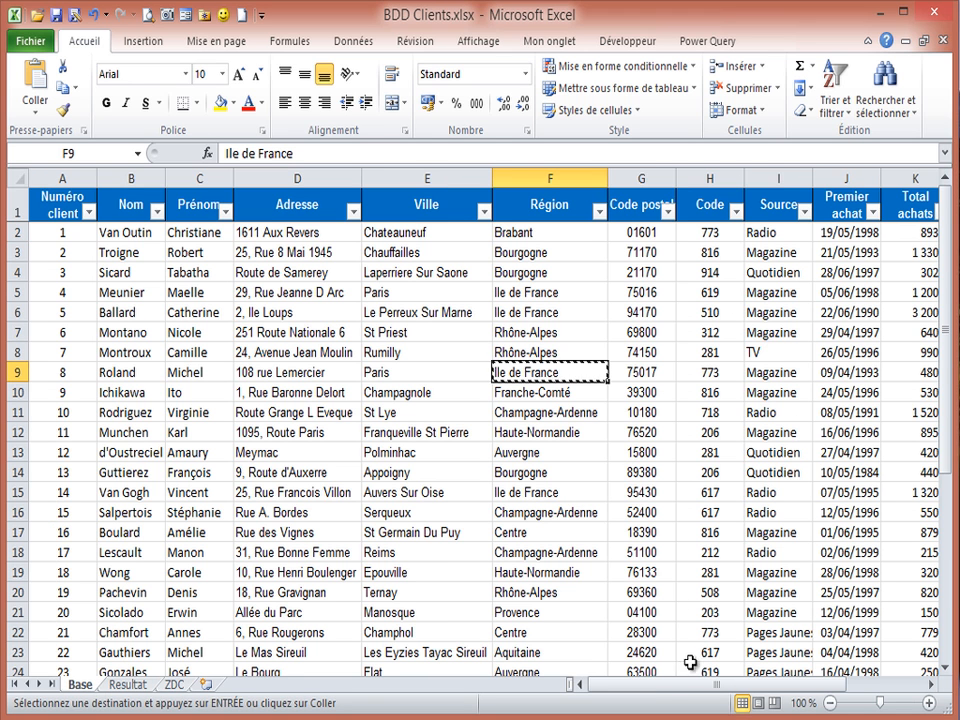
pyautogui.moveTo(679, 690); pyautogui.dragTo(760, 690)
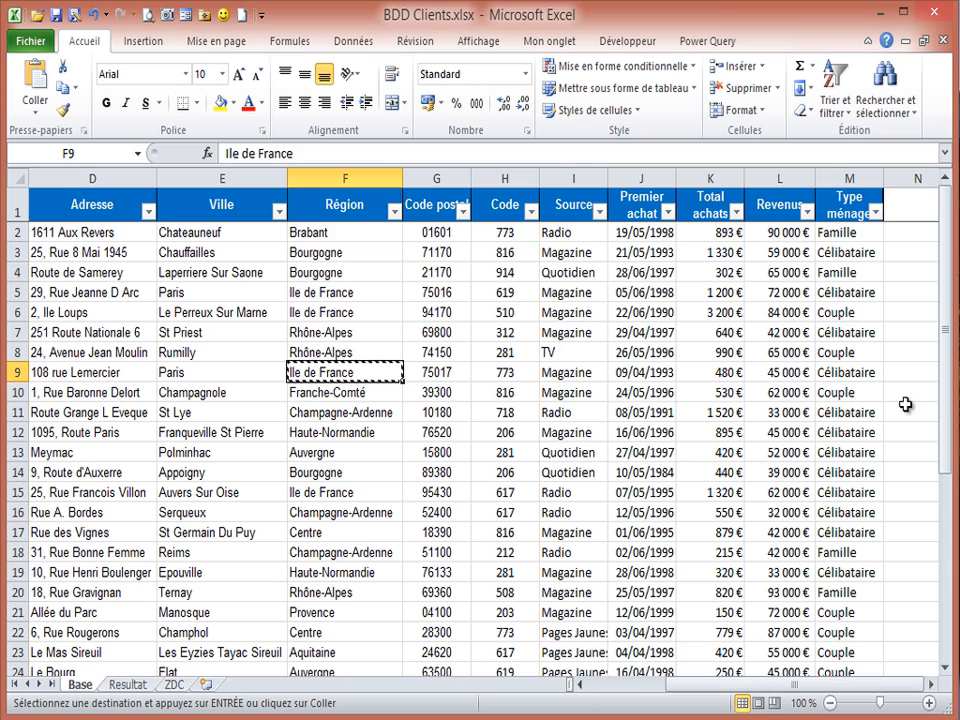
pyautogui.click(847, 414)
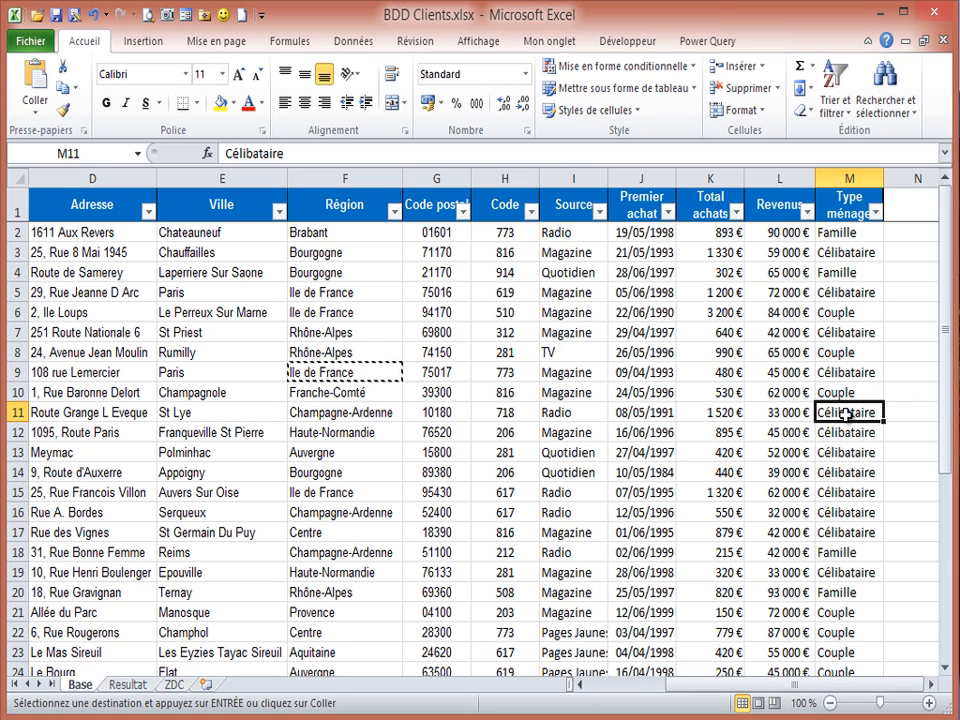
pyautogui.hotkey('ctrl', 'c')
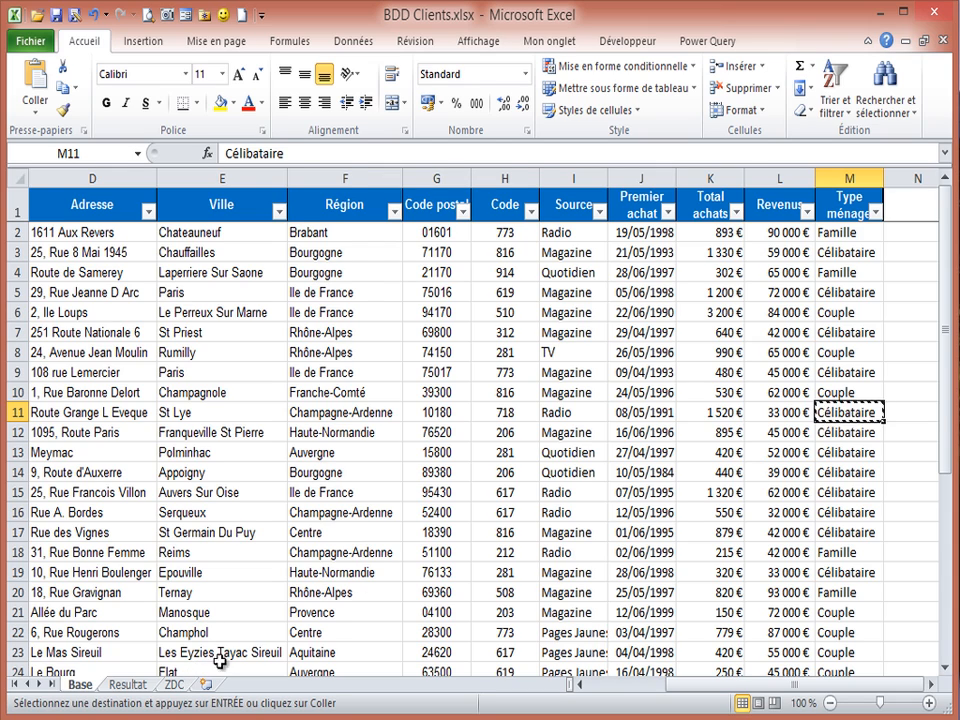
pyautogui.click(174, 684)
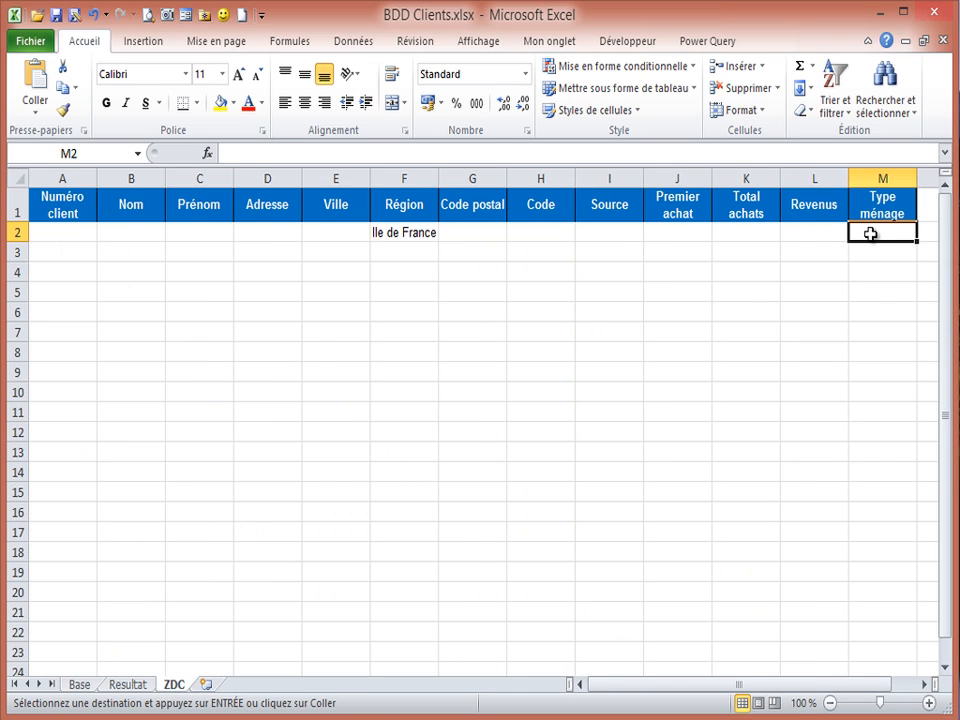
pyautogui.hotkey('ctrl', 'v')
# Step: Review the Région and Type ménage criteria and the blank cells in row 2 of the ZDC sheet
pyautogui.click(450, 256)
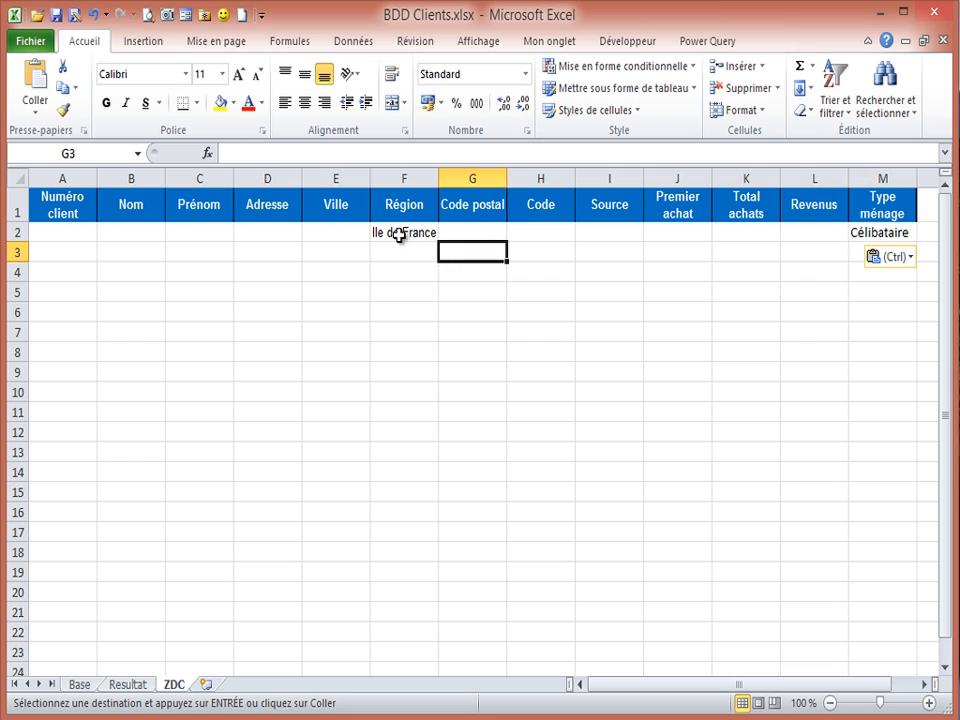
pyautogui.click(396, 233)
pyautogui.click(872, 233)
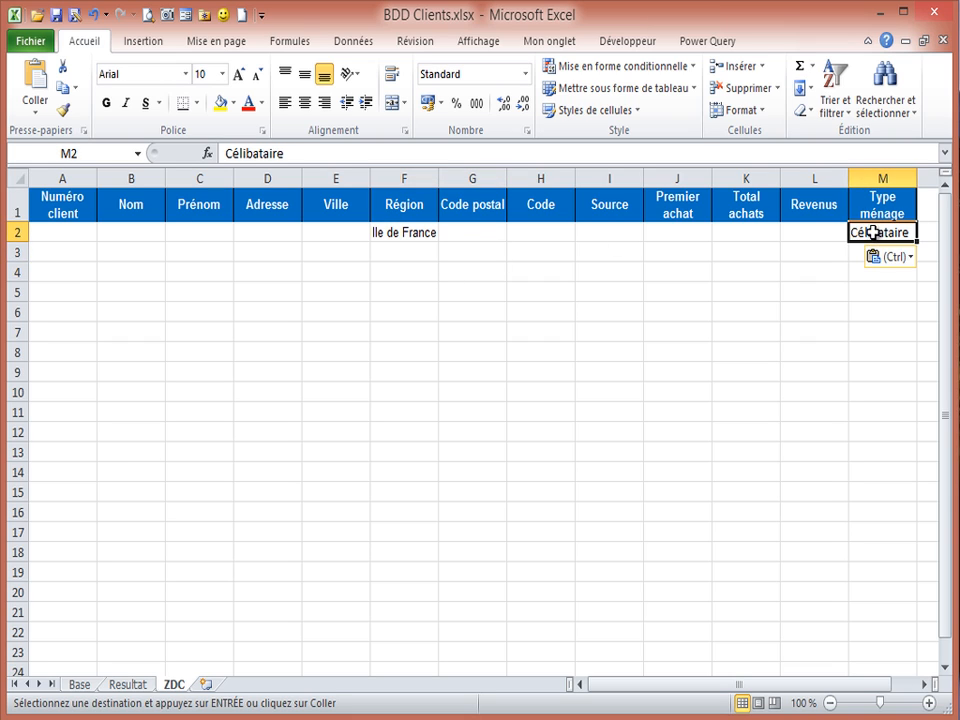
pyautogui.click(220, 234)
pyautogui.click(115, 233)
pyautogui.press('Left')
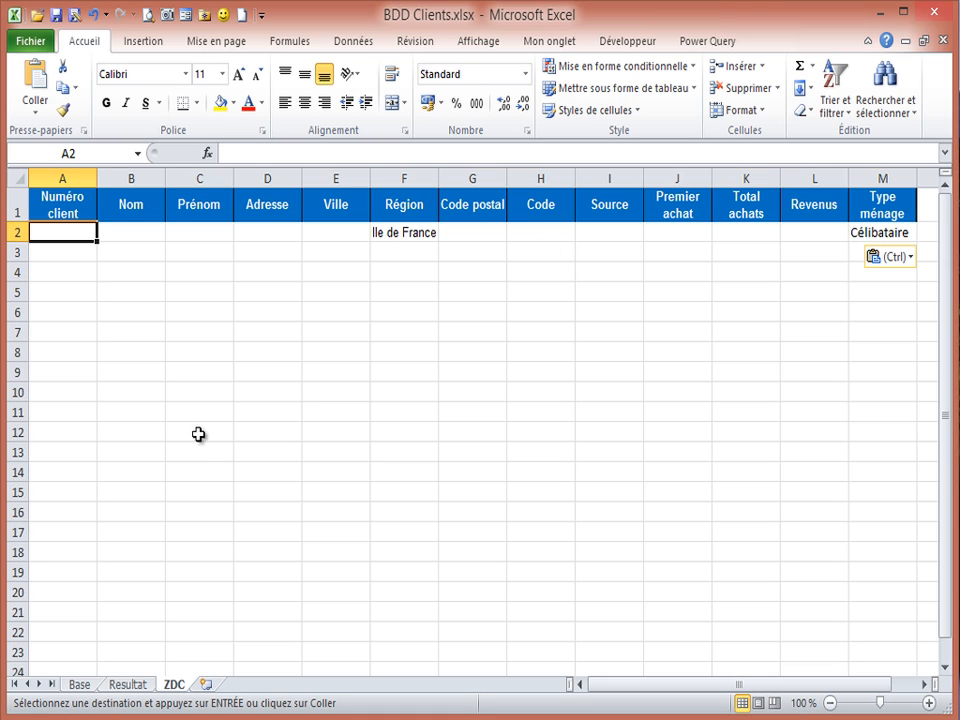
# Step: Start an advanced filter from the empty Resultat sheet and choose to copy the results to another location
pyautogui.click(120, 685)
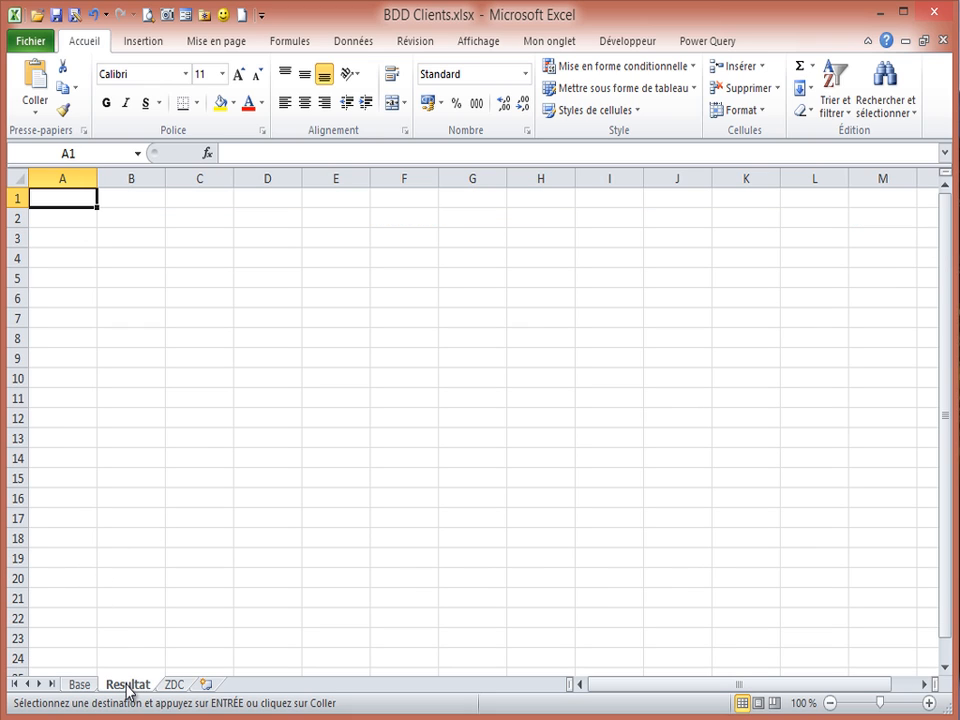
pyautogui.click(312, 336)
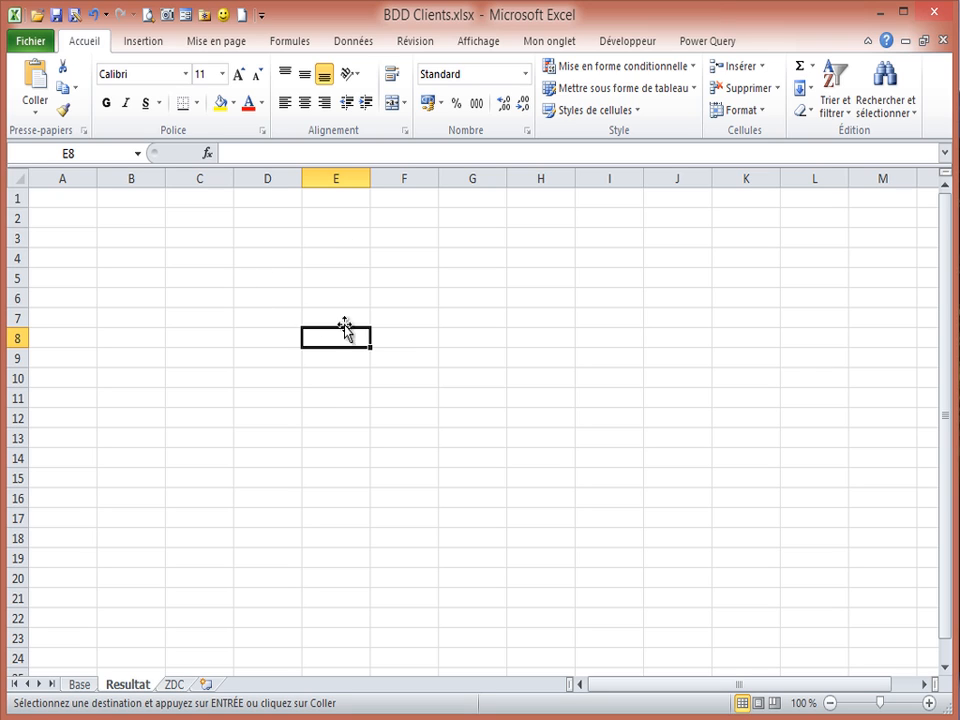
pyautogui.click(357, 43)
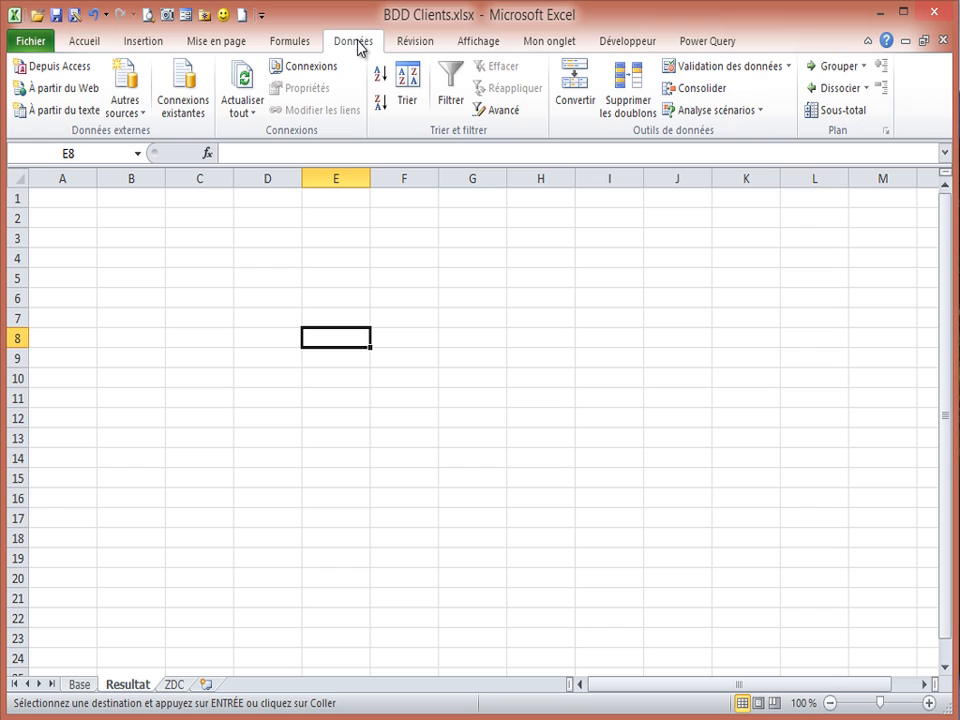
pyautogui.click(498, 113)
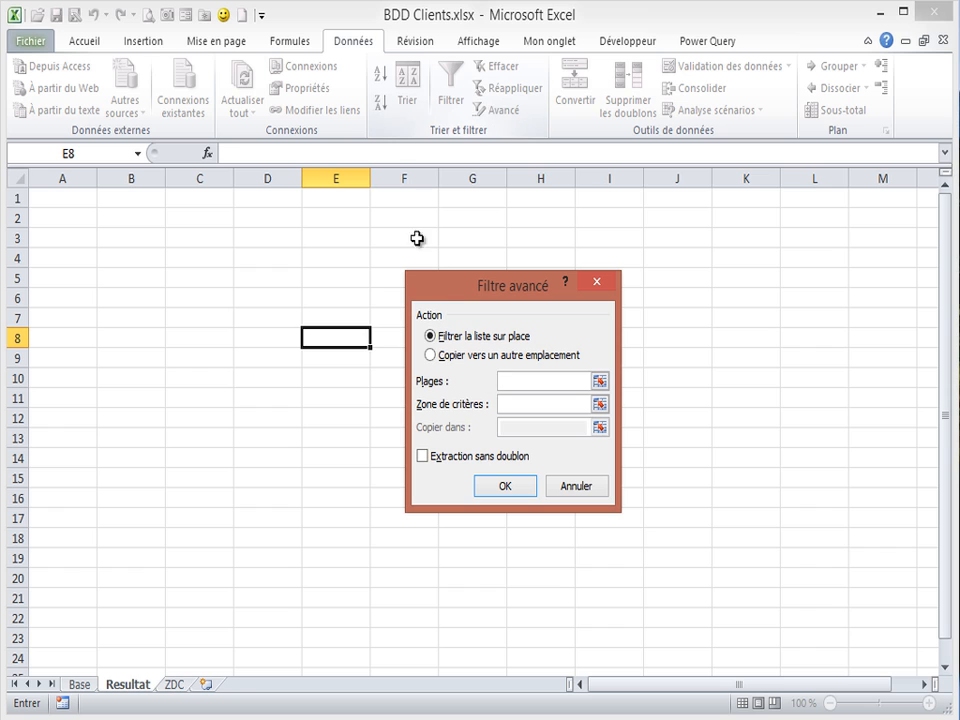
pyautogui.moveTo(456, 287); pyautogui.dragTo(489, 245)
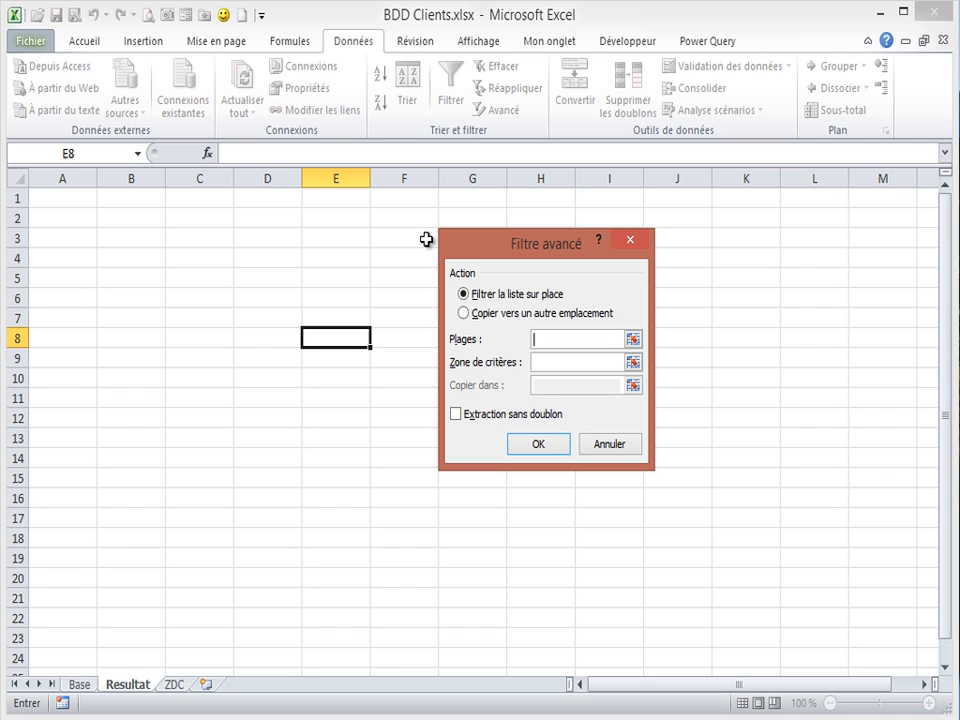
pyautogui.click(463, 314)
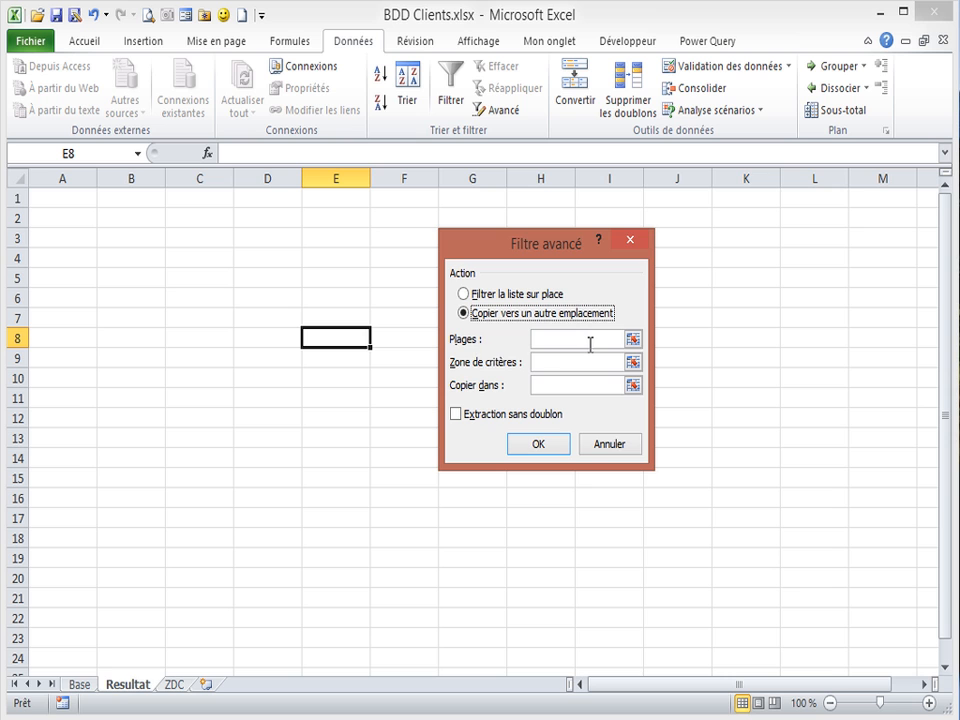
# Step: Set the advanced filter's list range to D1:M37 on the Base sheet
pyautogui.click(631, 341)
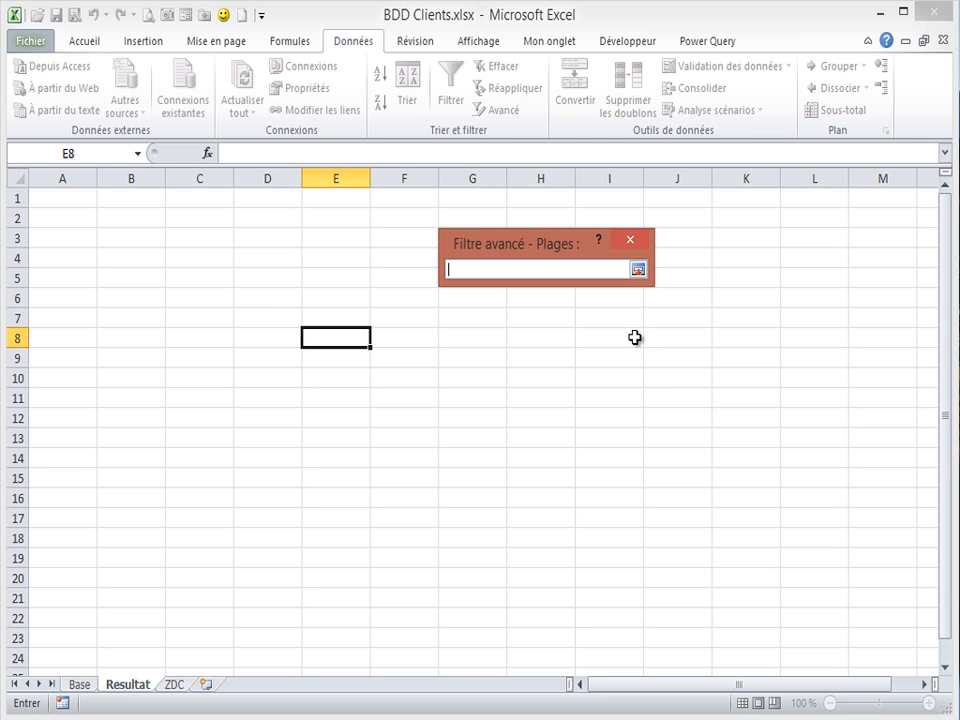
pyautogui.click(79, 684)
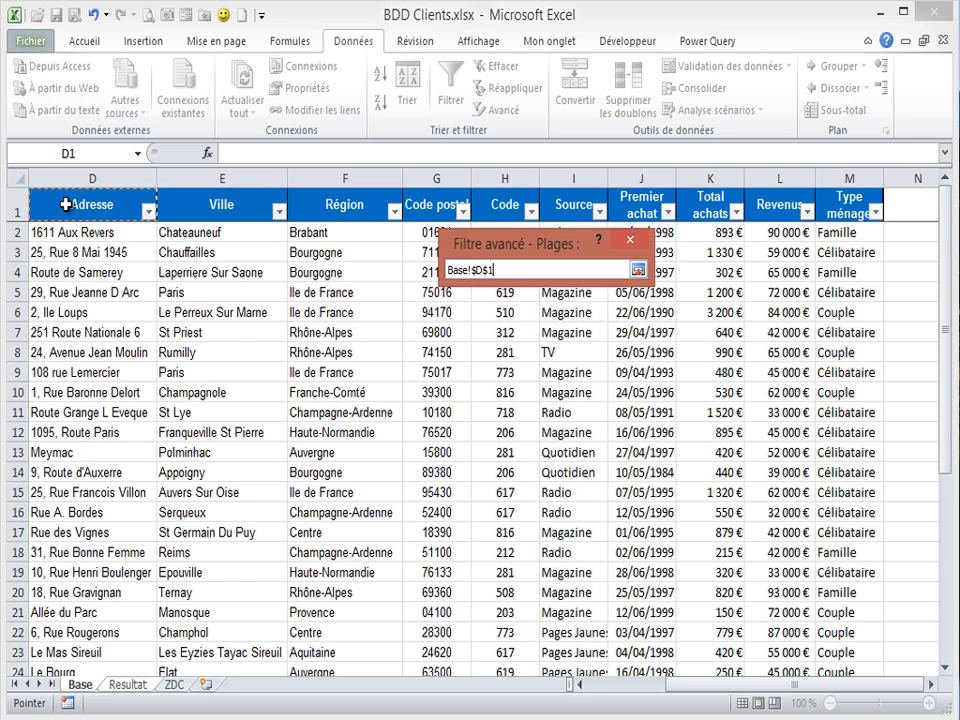
pyautogui.hotkey('ctrl', 'shift', 'Down')
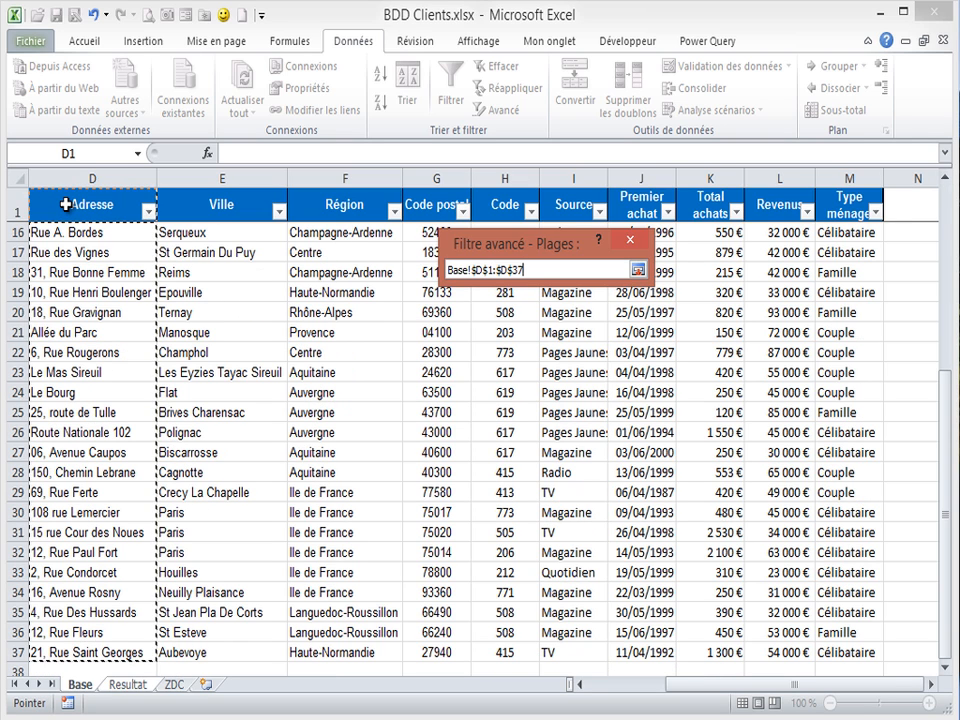
pyautogui.hotkey('ctrl', 'shift', 'Right')
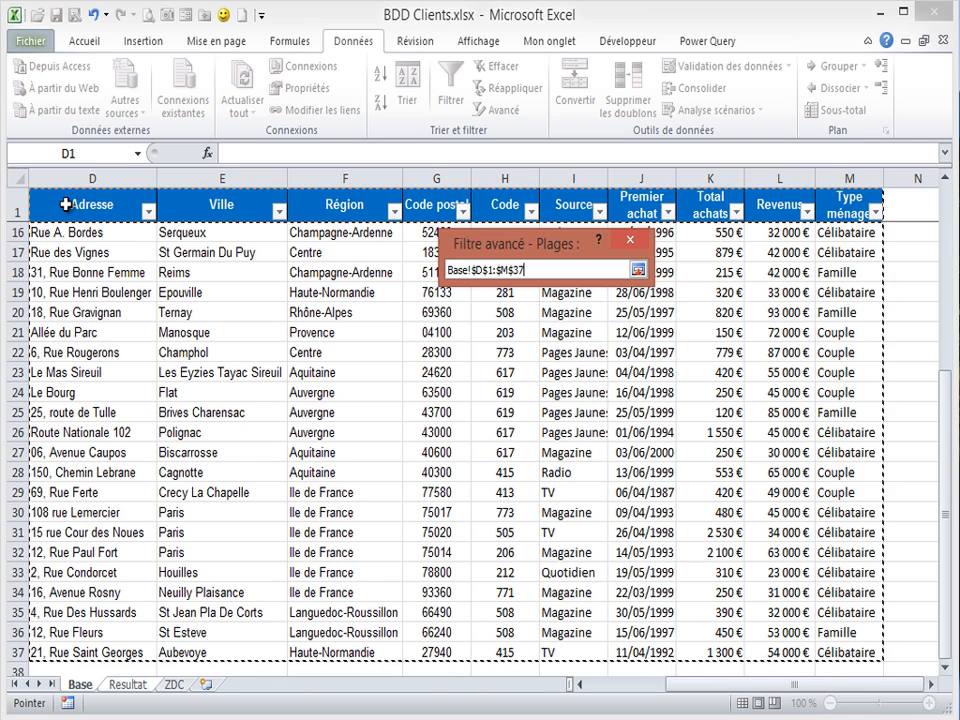
pyautogui.click(637, 271)
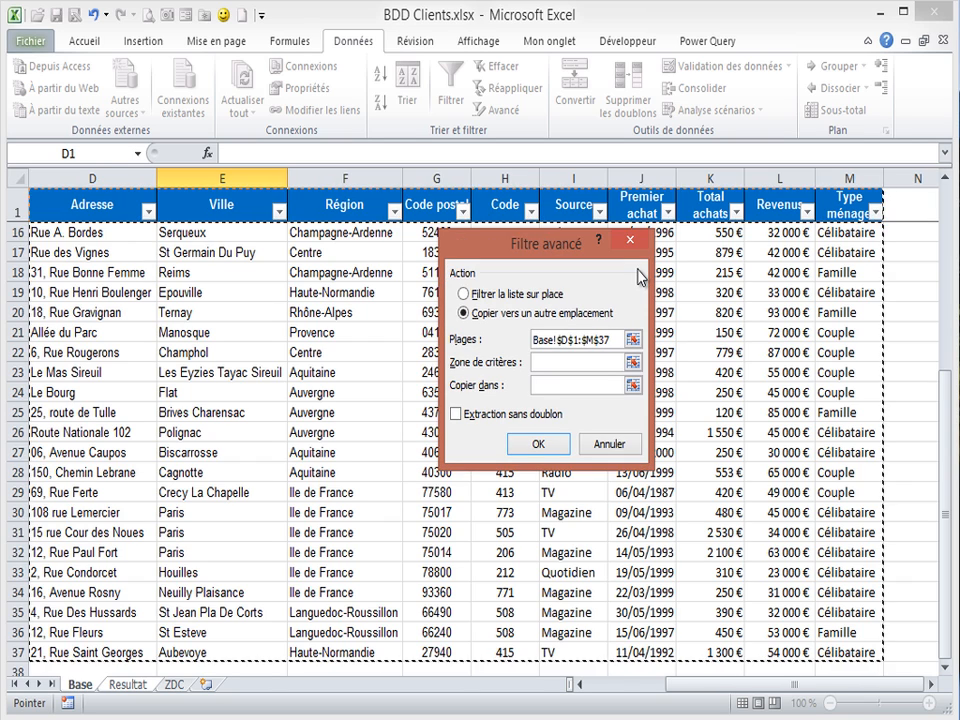
# Step: Set the advanced filter's criteria range to A1:M2 on the ZDC sheet
pyautogui.click(564, 363)
pyautogui.hotkey('ctrl', 'pagedown')
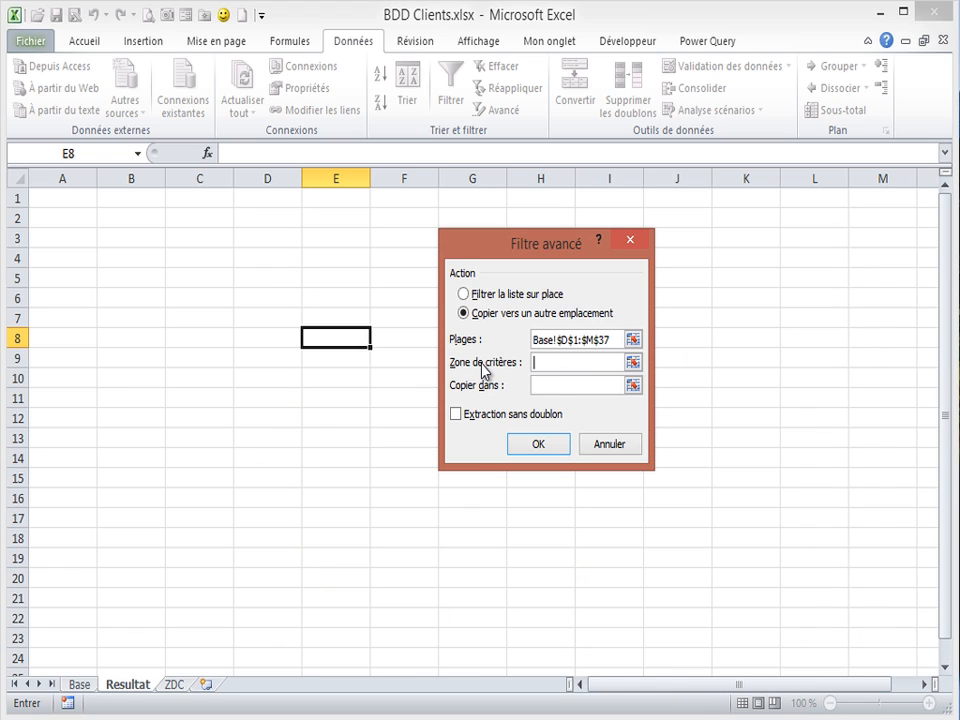
pyautogui.click(633, 363)
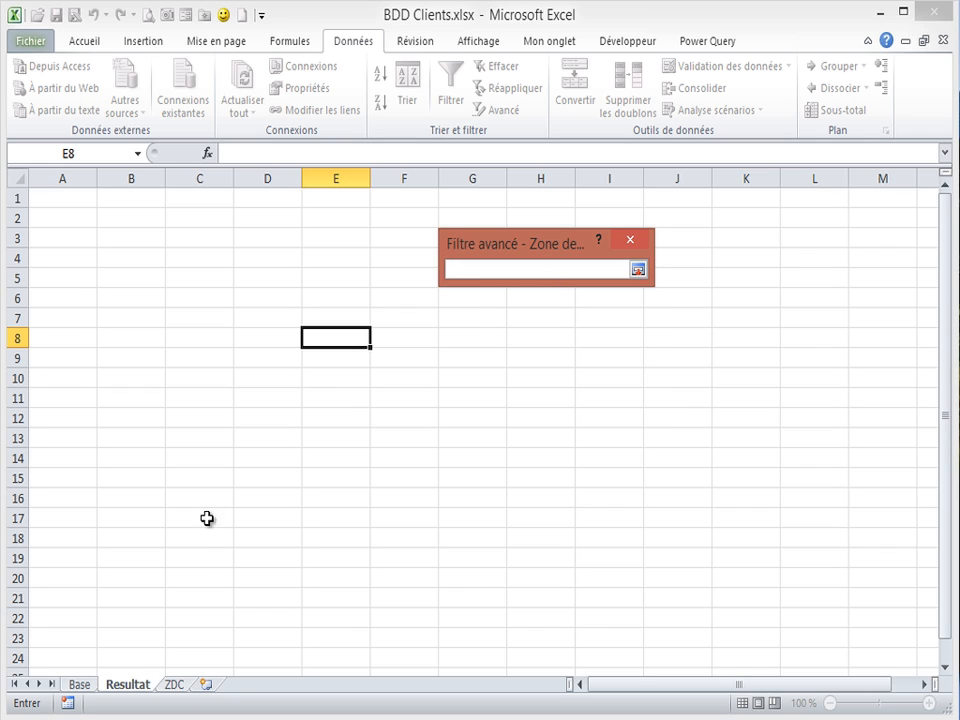
pyautogui.click(182, 686)
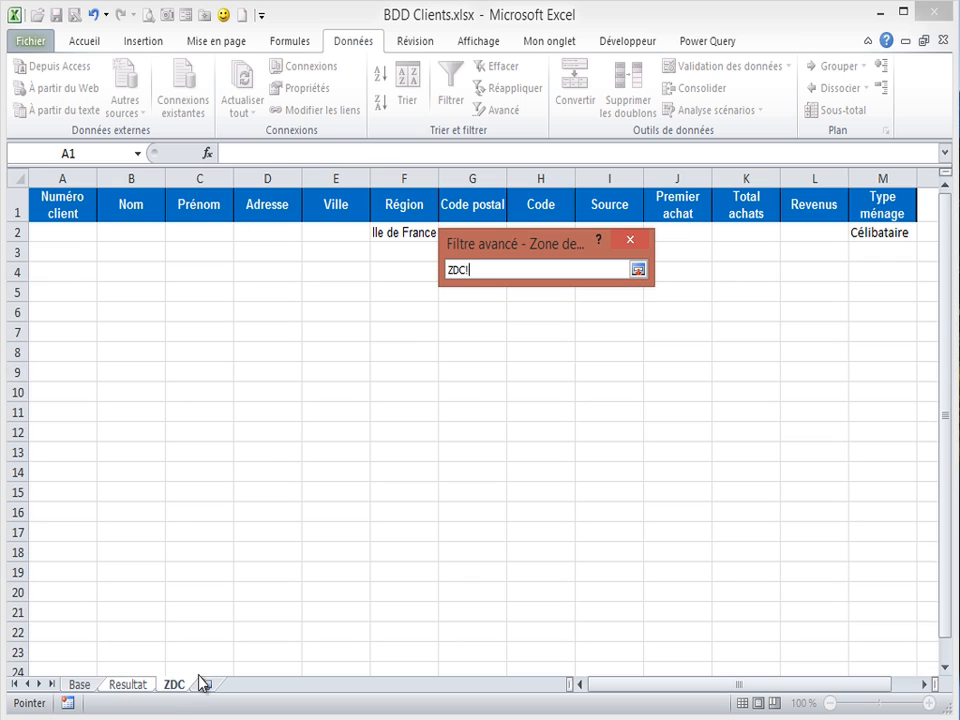
pyautogui.click(63, 215)
pyautogui.moveTo(63, 215); pyautogui.dragTo(876, 240)
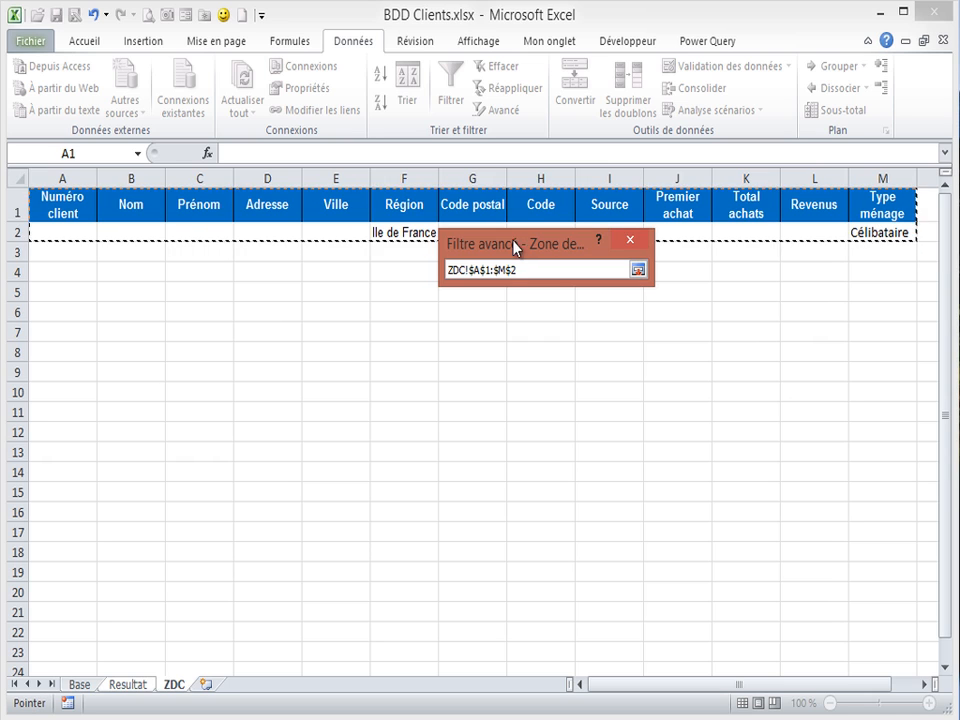
pyautogui.moveTo(514, 246); pyautogui.dragTo(464, 300)
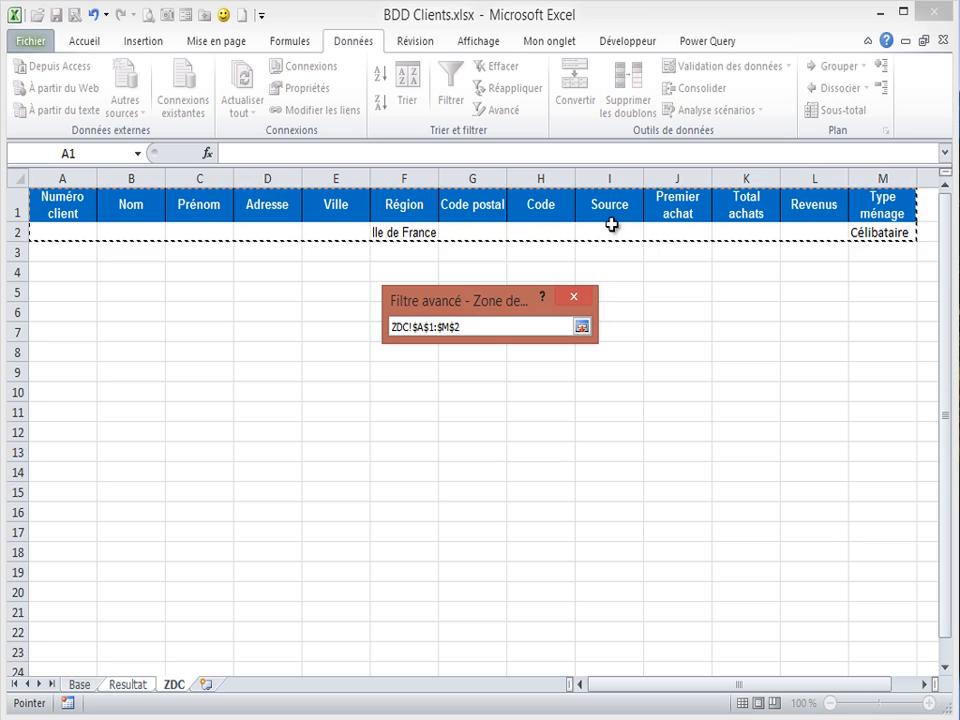
pyautogui.click(581, 328)
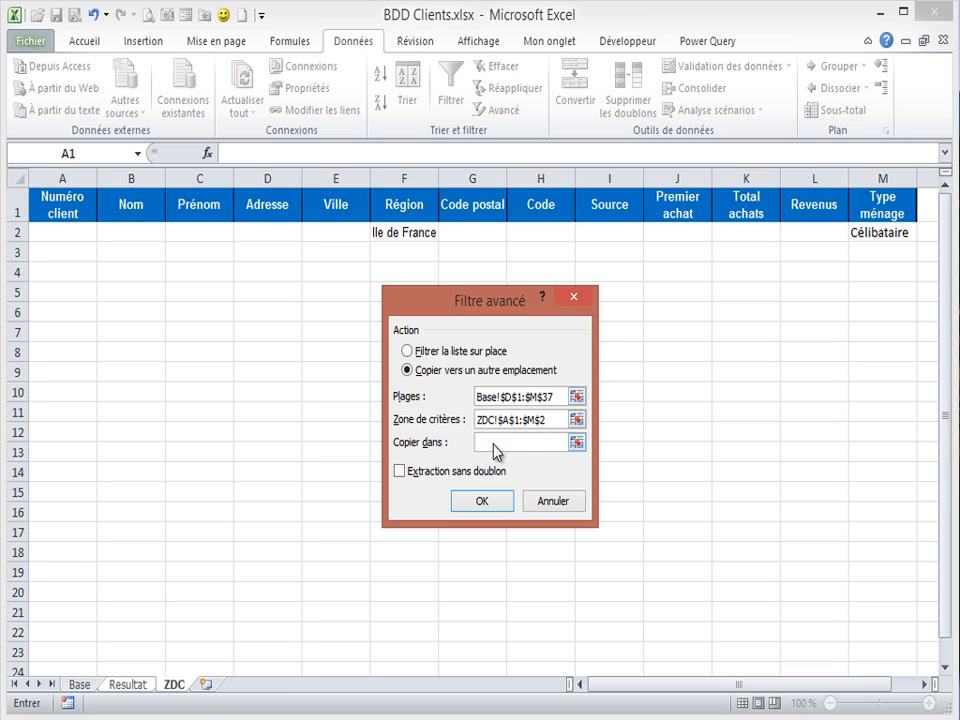
# Step: Set cell A1 of the Resultat sheet as the copy destination, restrict extraction to unique records and run the filter
pyautogui.click(493, 445)
pyautogui.hotkey('ctrl', 'pageup')
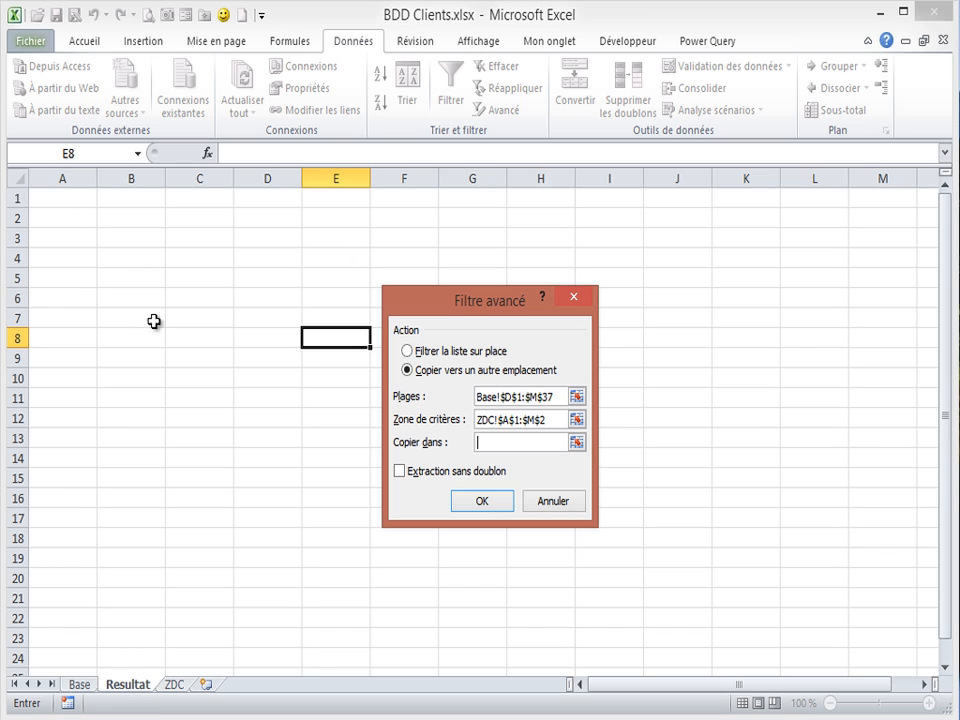
pyautogui.click(63, 196)
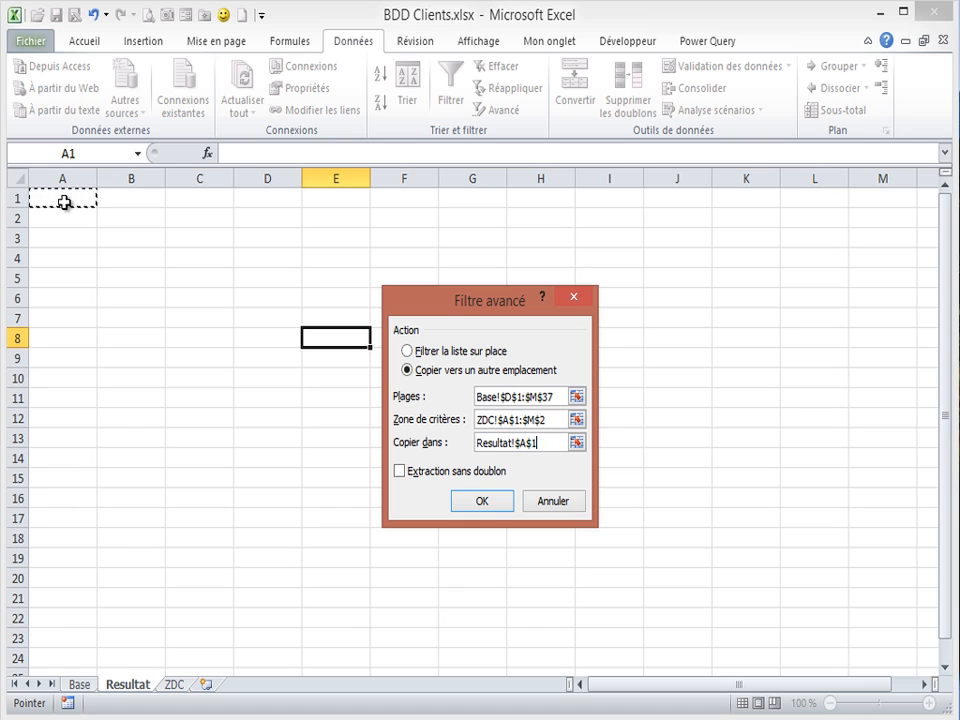
pyautogui.click(399, 471)
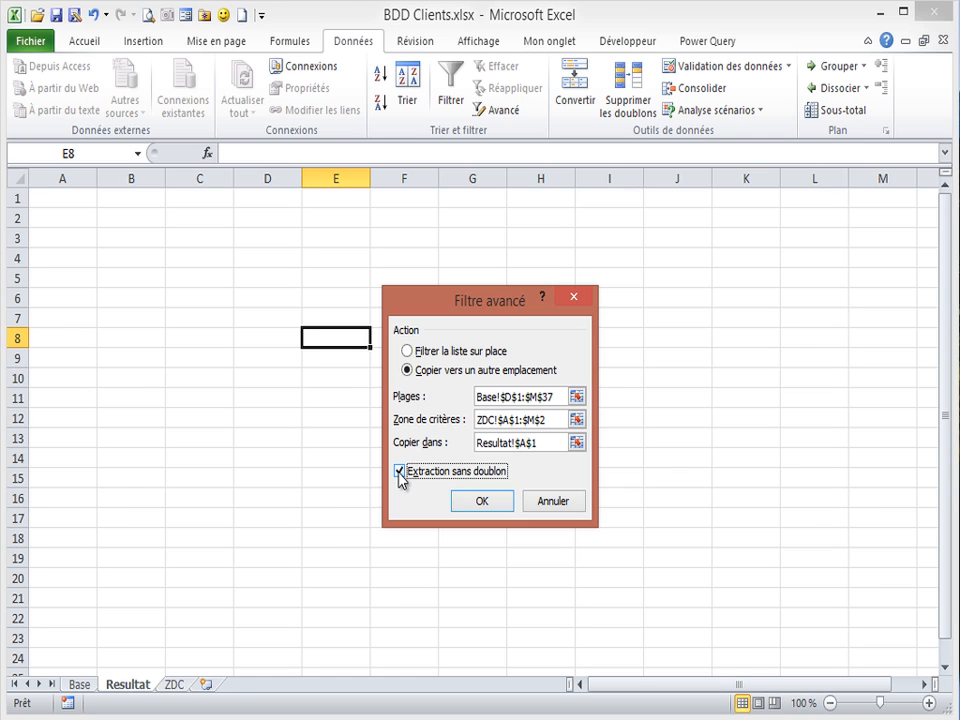
pyautogui.click(482, 503)
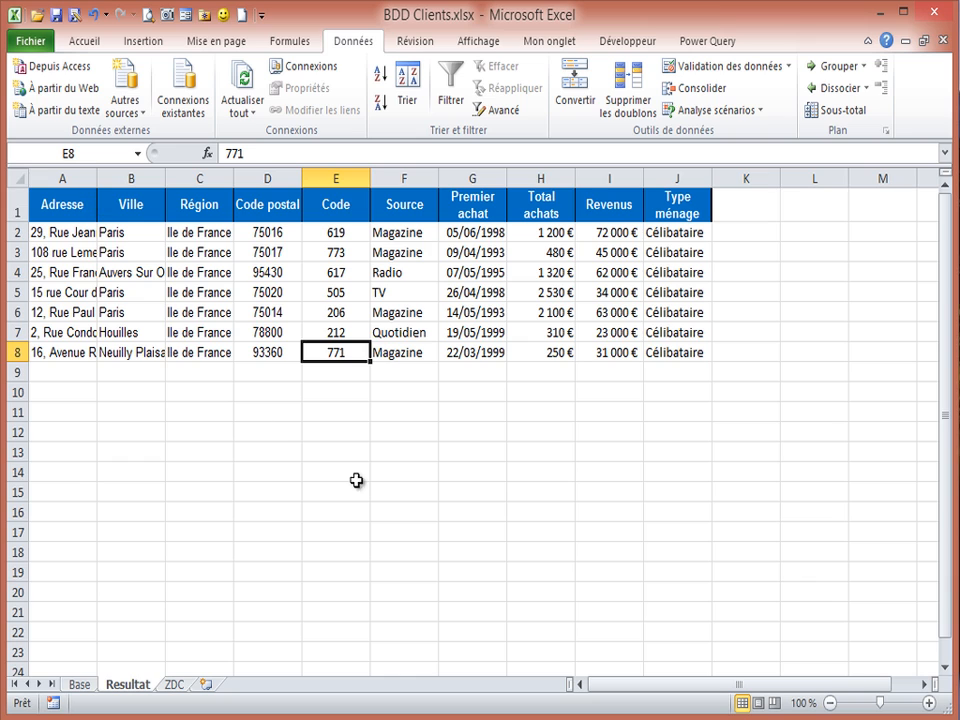
# Step: Fit the Adresse column to its contents and slightly widen the Région column on the Resultat sheet
pyautogui.doubleClick(96, 171)
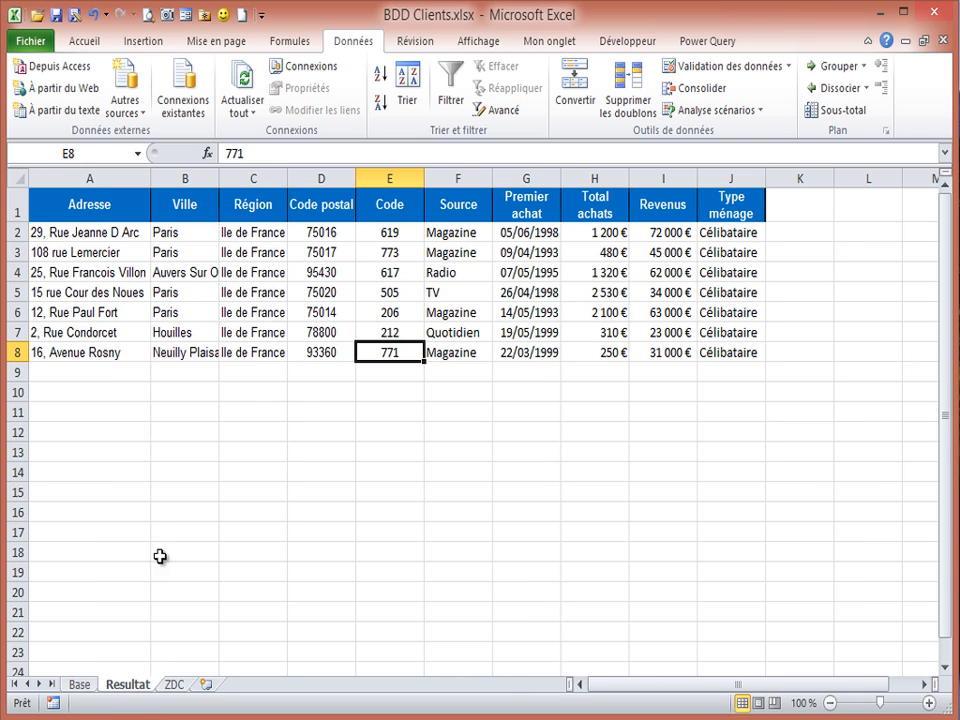
pyautogui.moveTo(287, 177); pyautogui.dragTo(291, 176)
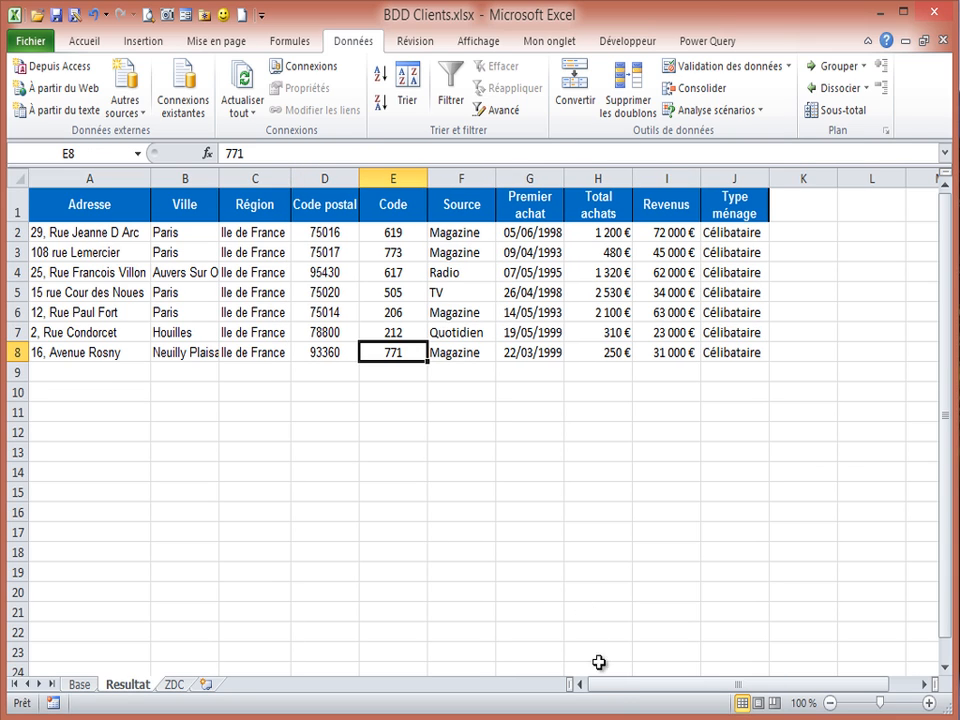
pyautogui.moveTo(609, 683); pyautogui.dragTo(570, 686)
# Step: Check the Région and Type ménage values of the extracted rows against the filter criteria
pyautogui.click(265, 233)
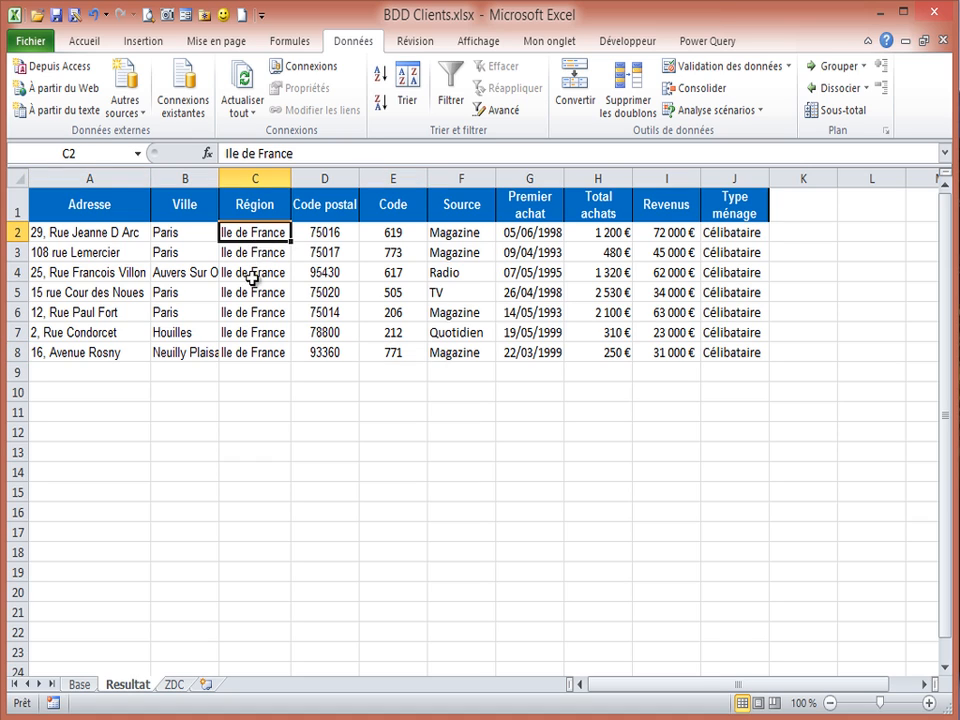
pyautogui.click(253, 272)
pyautogui.click(250, 312)
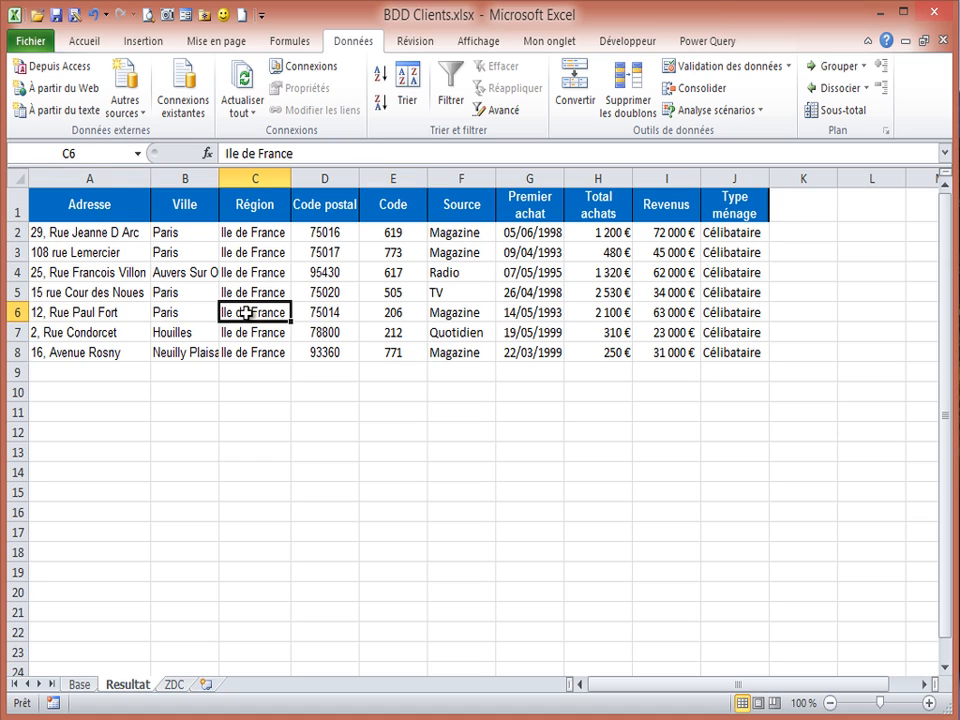
pyautogui.click(732, 234)
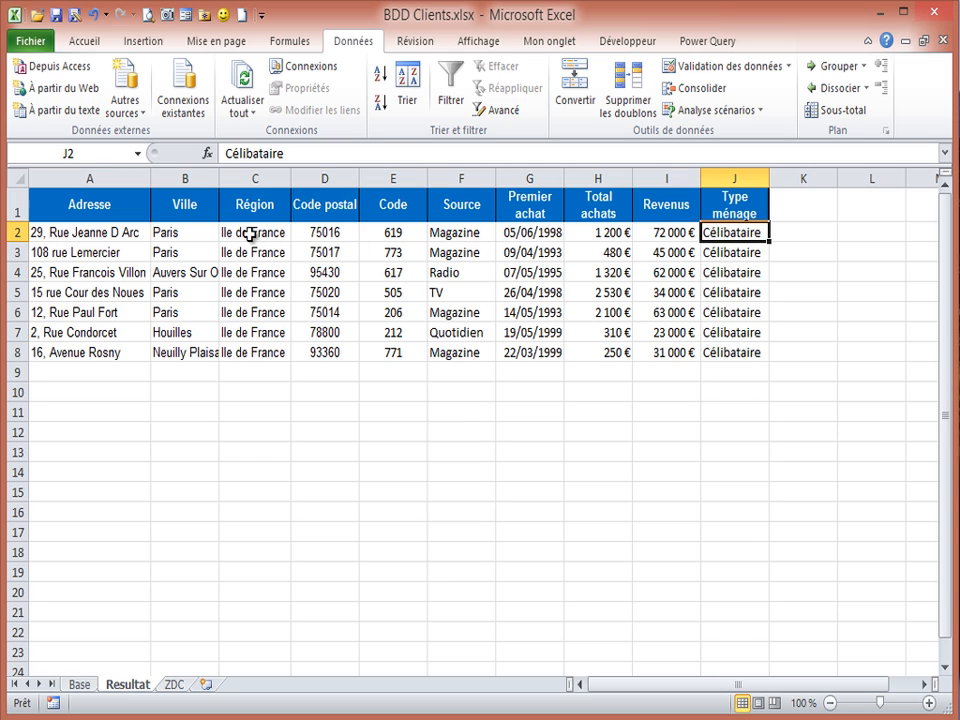
# Step: Go to the ZDC sheet and select the empty Région cell F3 beneath the Ile de France criterion
pyautogui.click(255, 456)
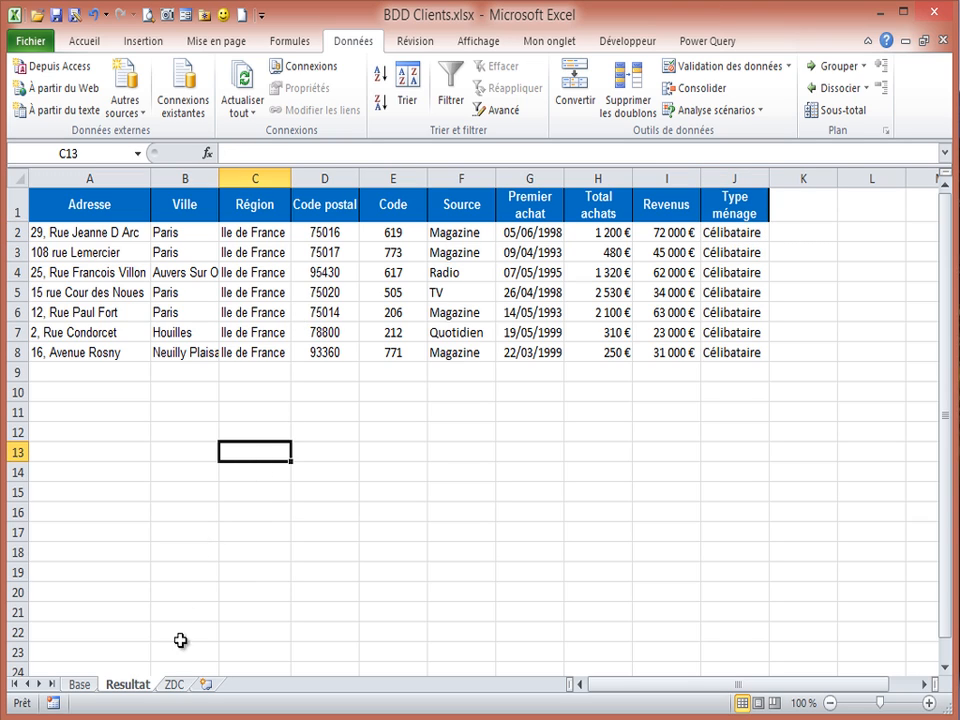
pyautogui.click(176, 686)
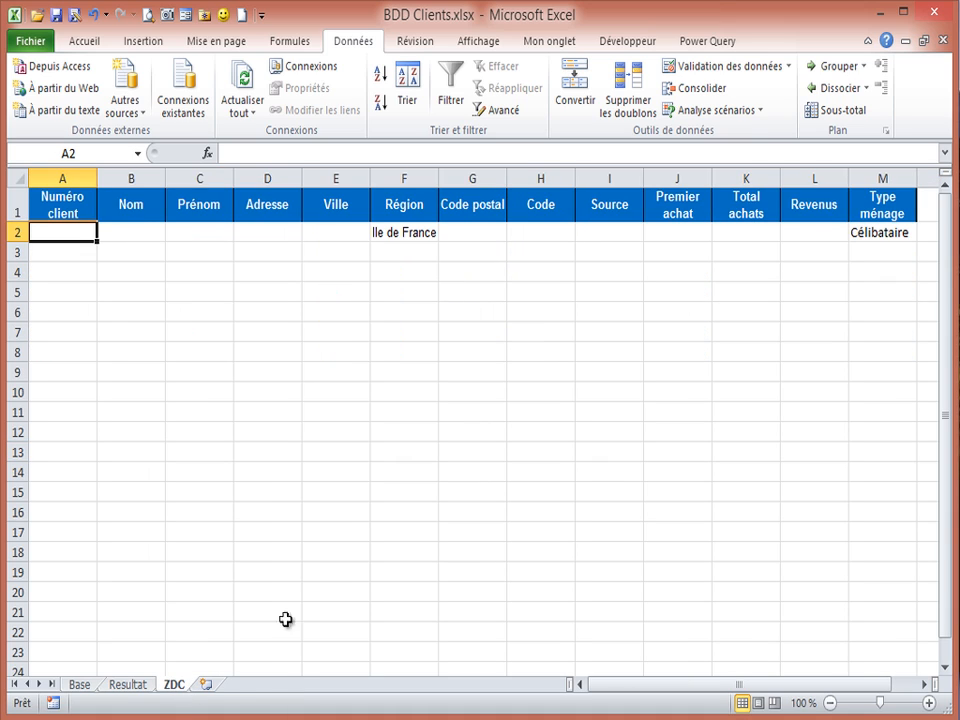
pyautogui.click(408, 232)
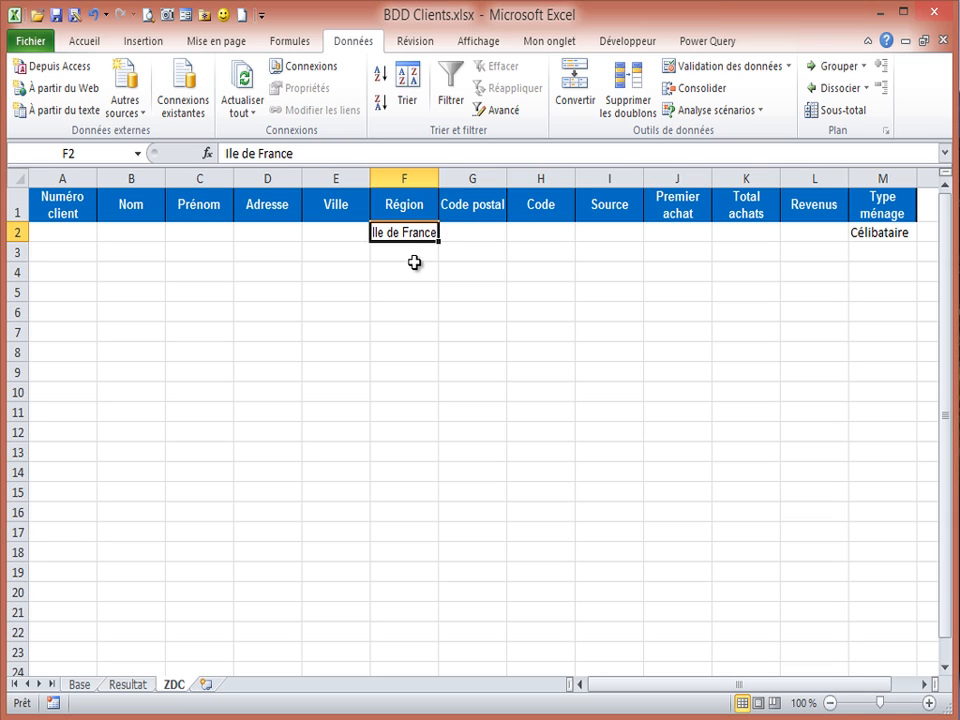
pyautogui.click(411, 257)
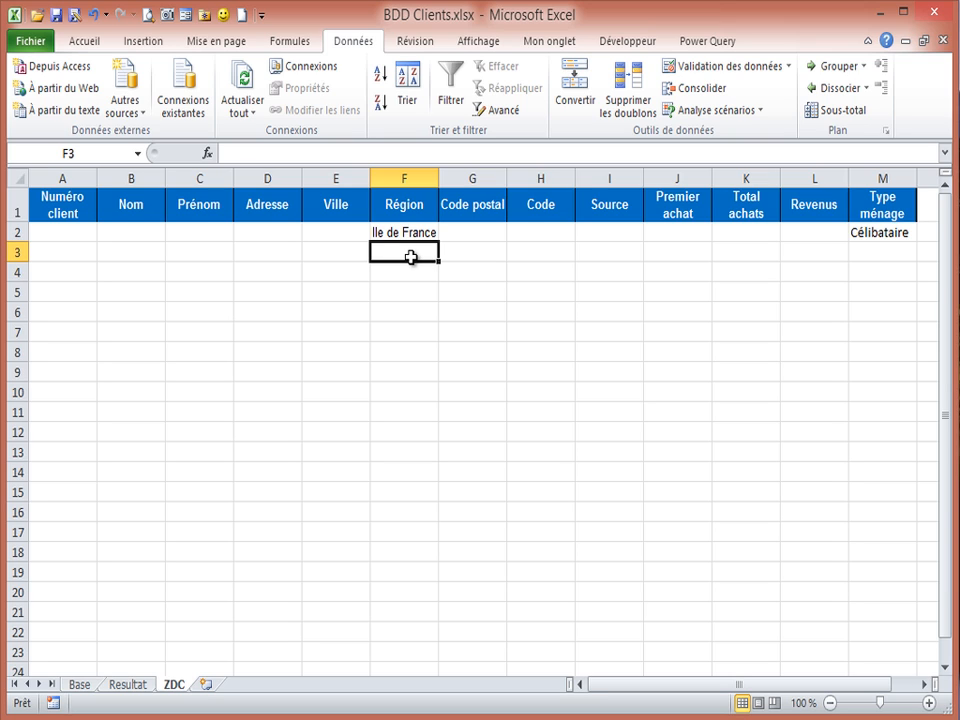
pyautogui.write('Aquit')
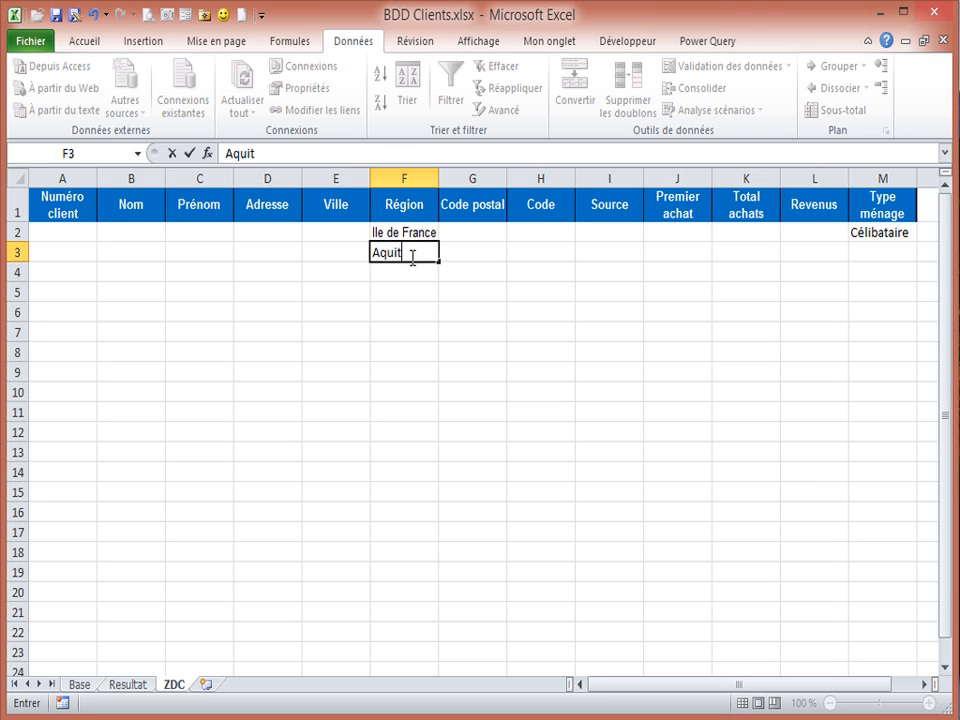
pyautogui.write('ane')
pyautogui.moveTo(435, 253); pyautogui.dragTo(360, 253)
pyautogui.press('BackSpace')
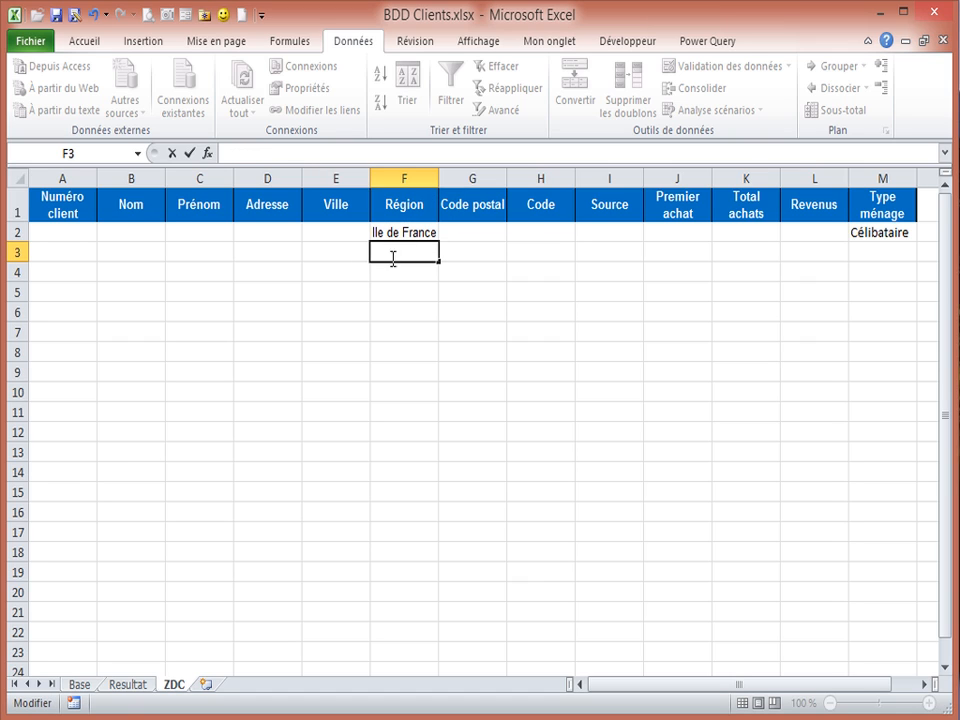
# Step: Copy Aquitaine from the Base sheet's Région column into cell F3 of the ZDC sheet as a second region criterion
pyautogui.click(78, 686)
pyautogui.click(316, 371)
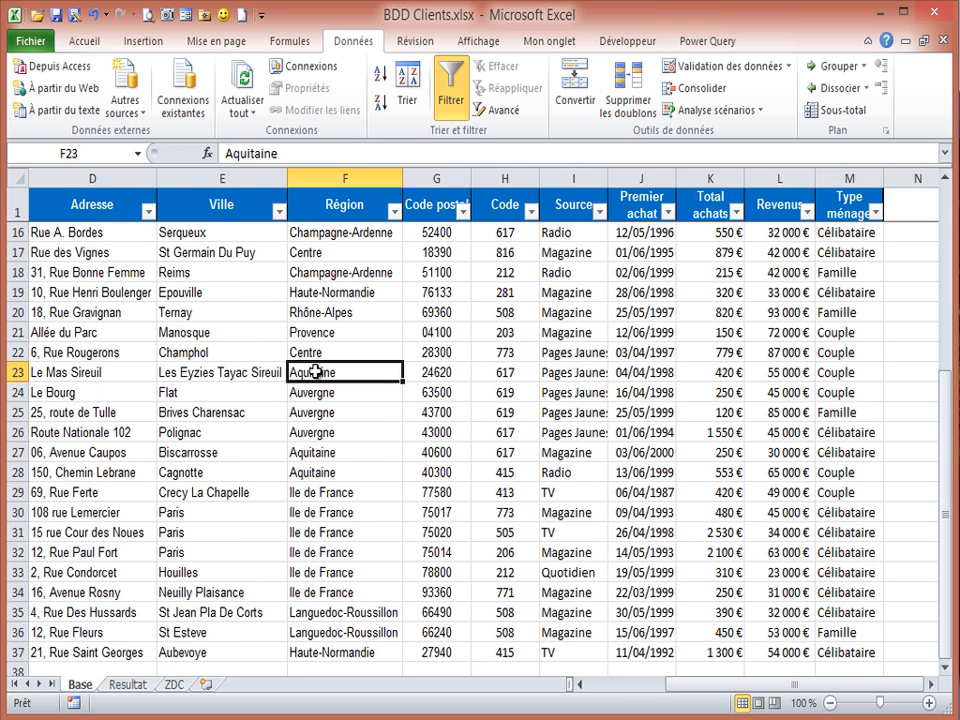
pyautogui.hotkey('ctrl', 'c')
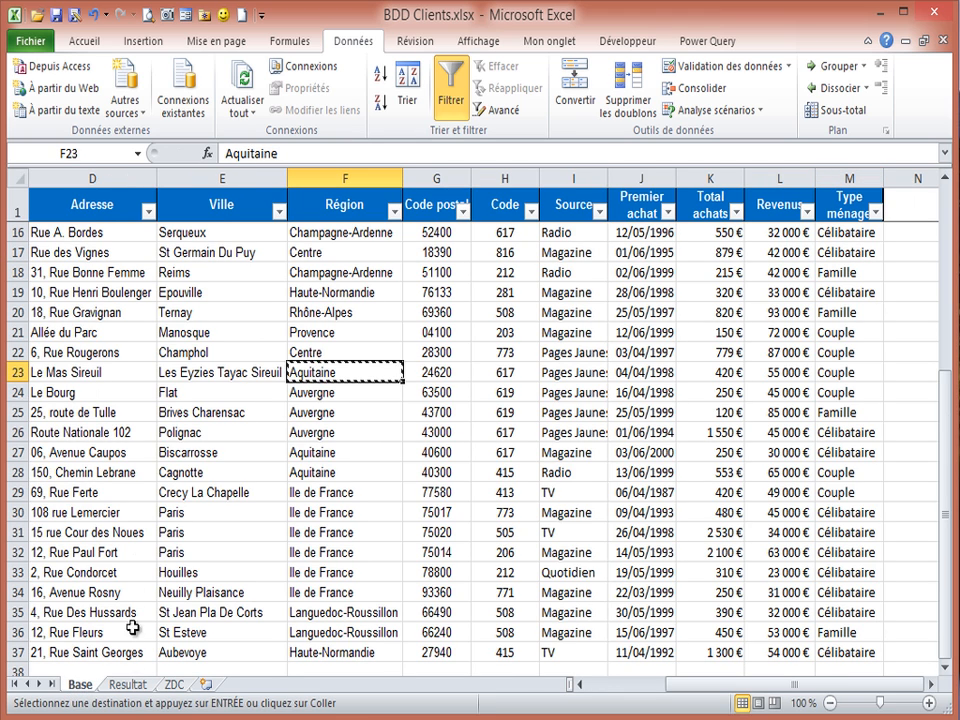
pyautogui.click(175, 686)
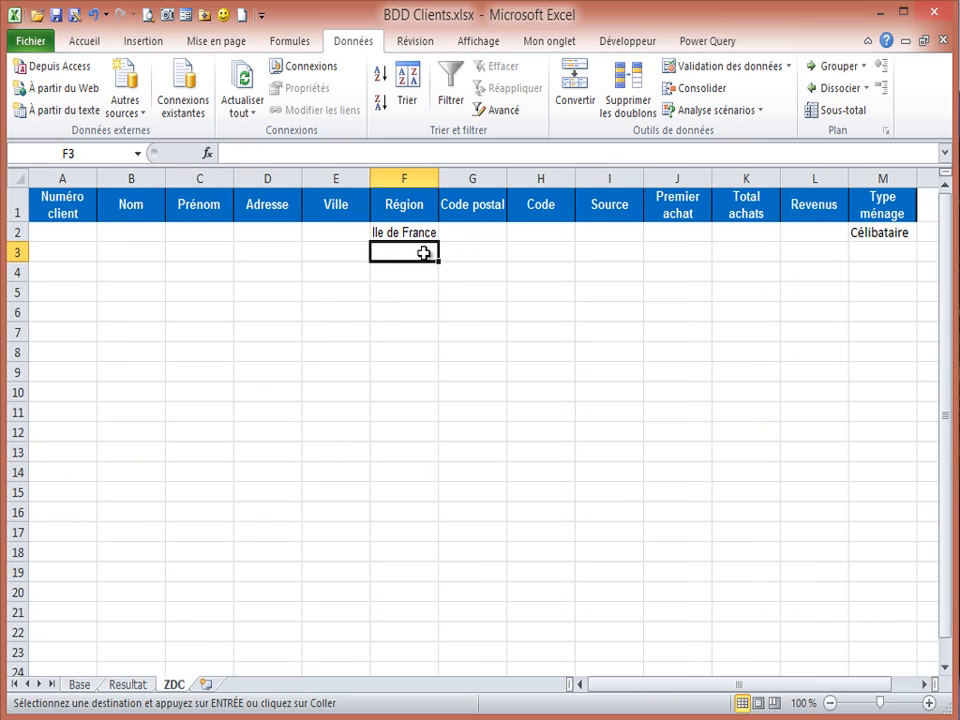
pyautogui.hotkey('ctrl', 'v')
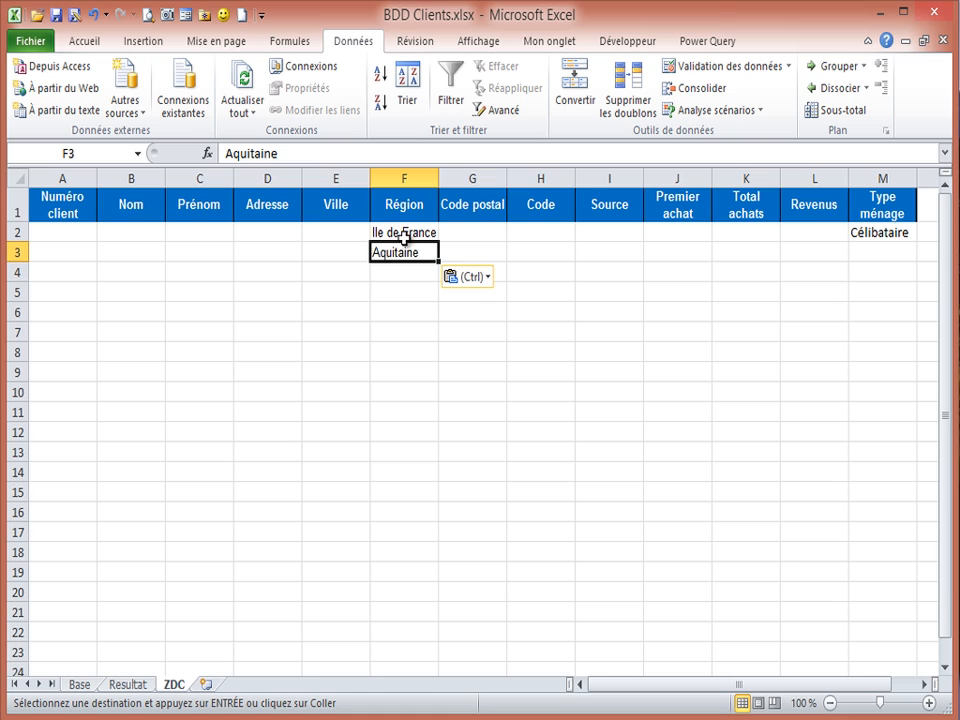
# Step: Try to extend the Célibataire criterion from M2 to M3 with the fill handle
pyautogui.click(404, 235)
pyautogui.click(400, 253)
pyautogui.click(876, 233)
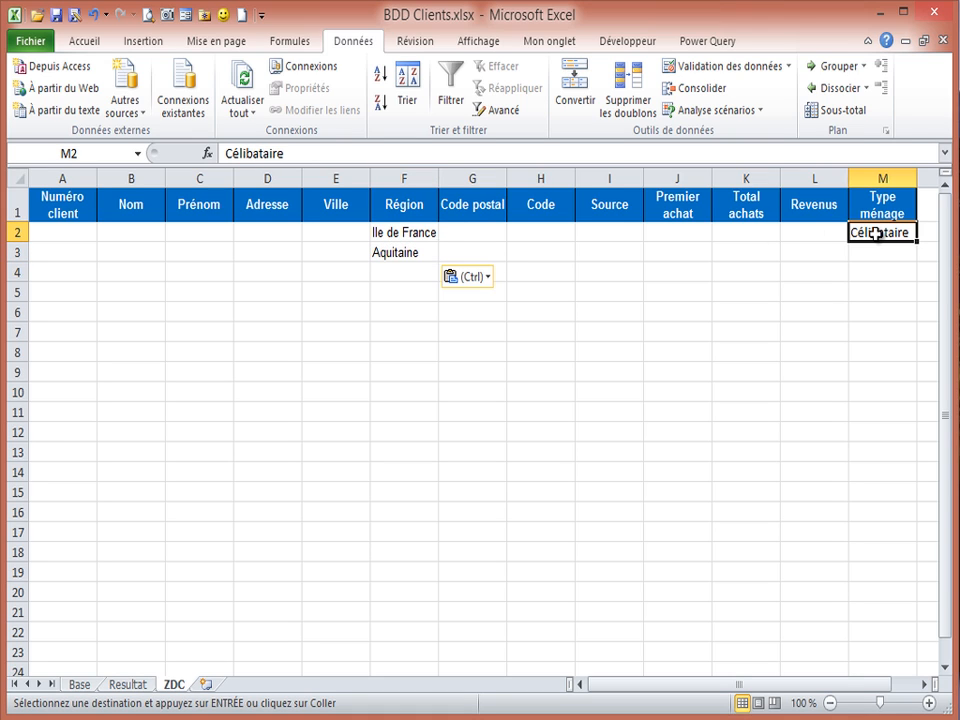
pyautogui.moveTo(916, 244); pyautogui.dragTo(912, 259)
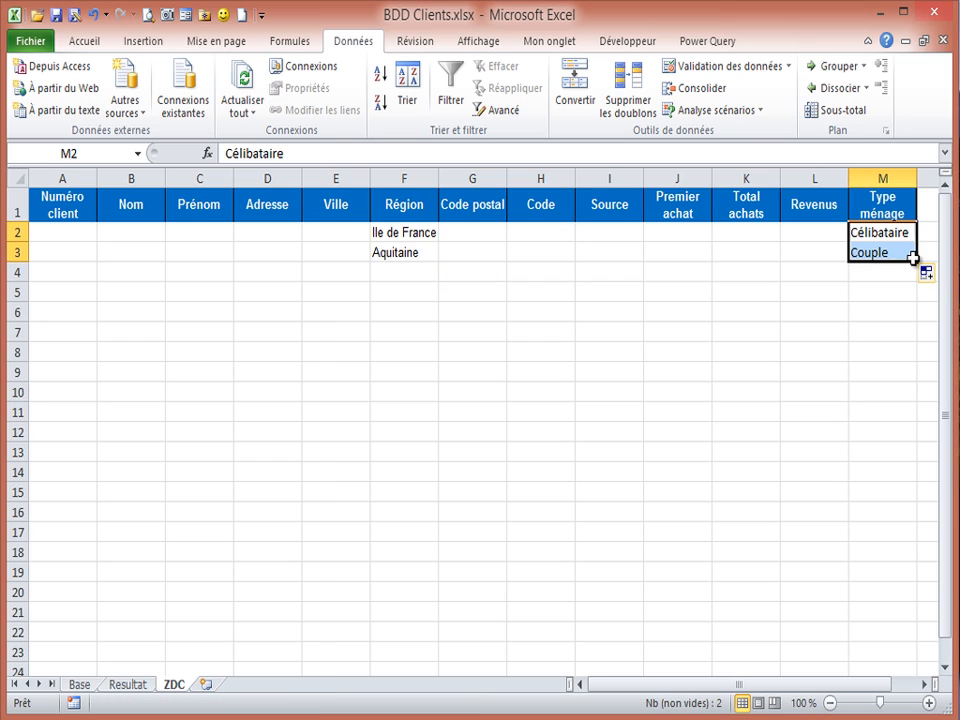
pyautogui.click(882, 253)
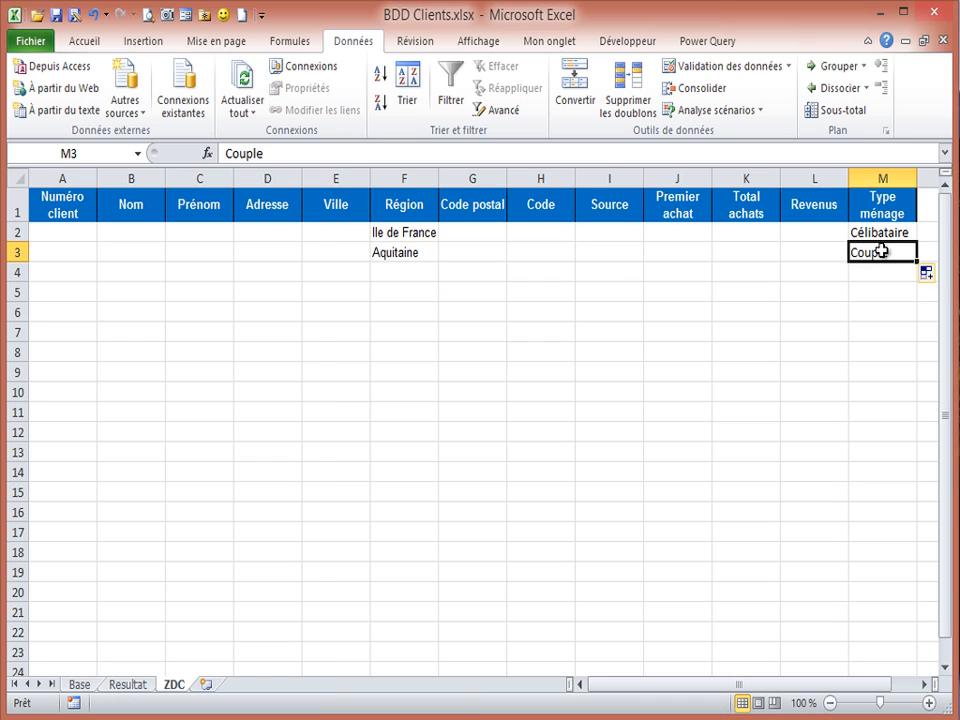
# Step: Copy the Célibataire criterion from M2 and paste it into M3 on the ZDC sheet
pyautogui.click(885, 234)
pyautogui.hotkey('ctrl', 'c')
pyautogui.click(872, 252)
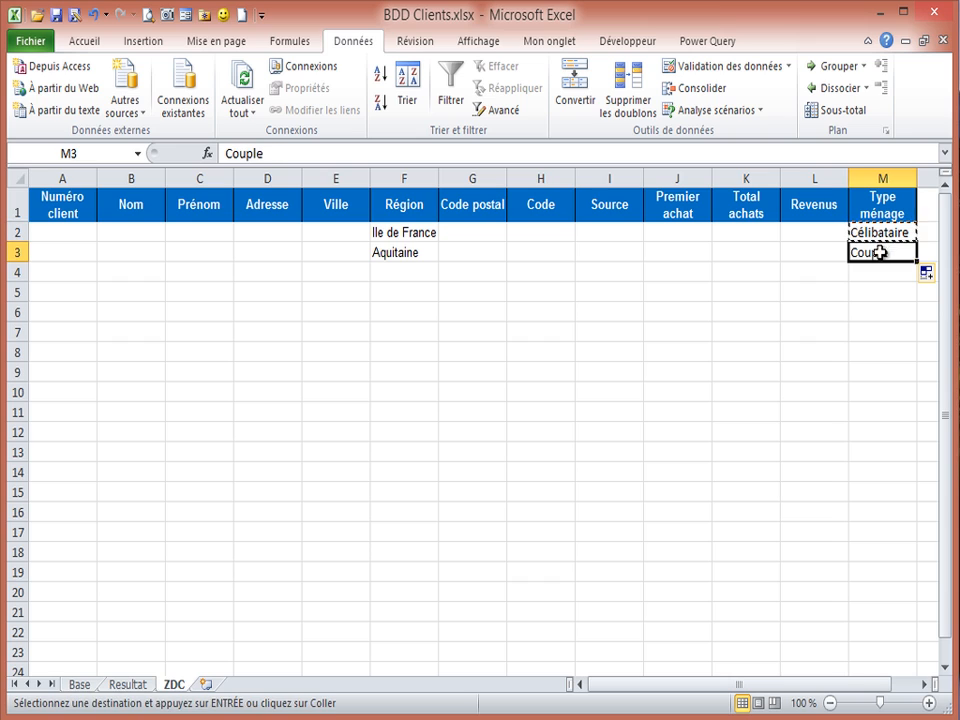
pyautogui.hotkey('ctrl', 'v')
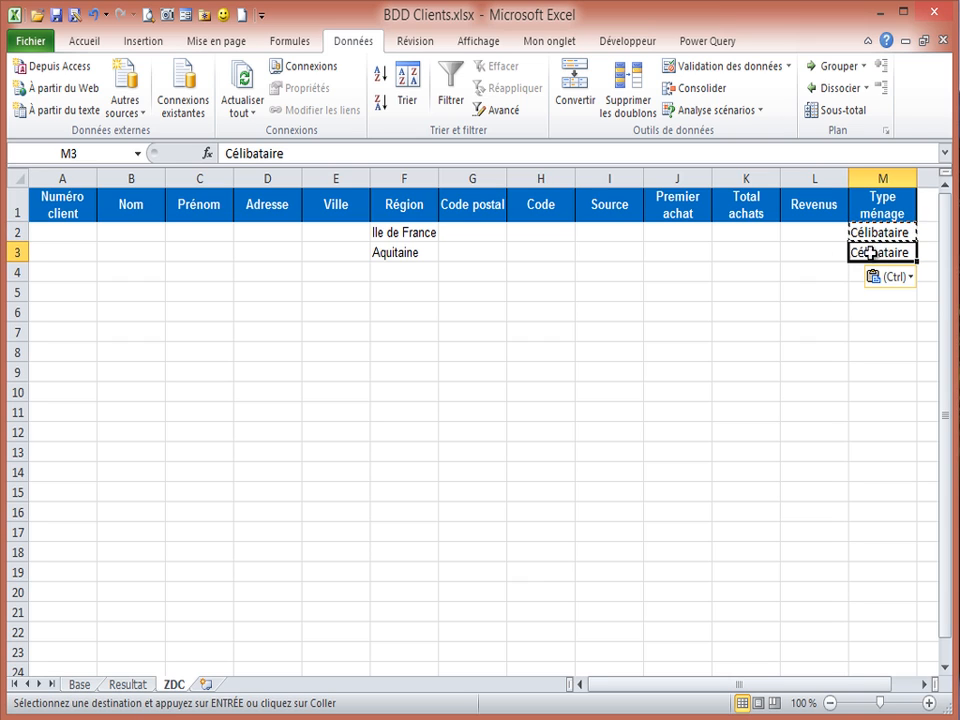
# Step: Review the Région and Type ménage criteria pairs in rows 2 and 3 of the ZDC sheet
pyautogui.click(399, 255)
pyautogui.click(397, 233)
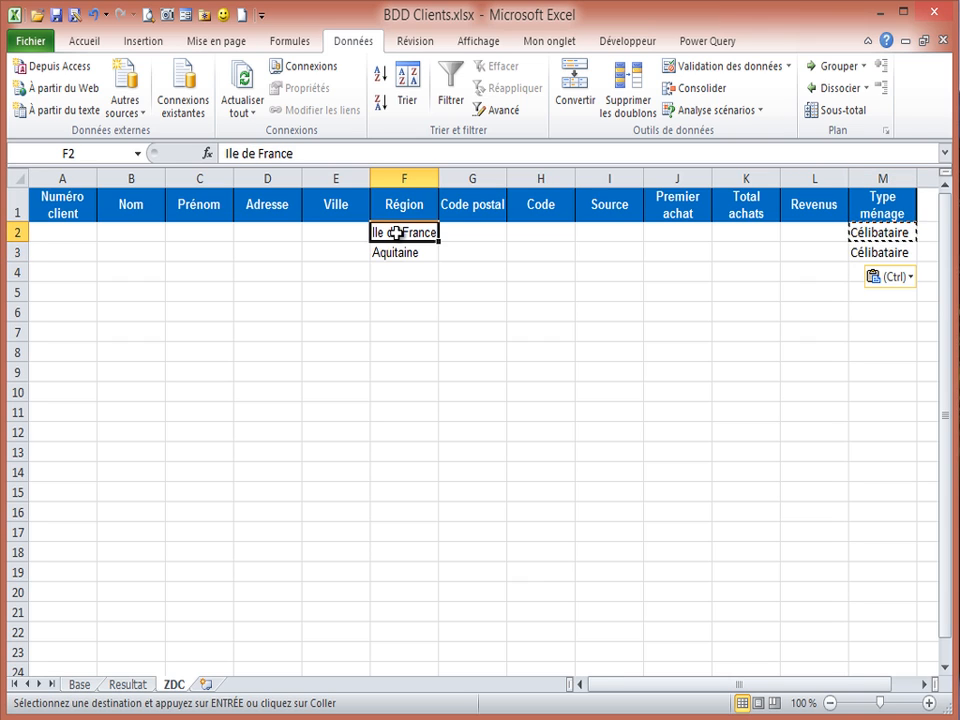
pyautogui.click(388, 251)
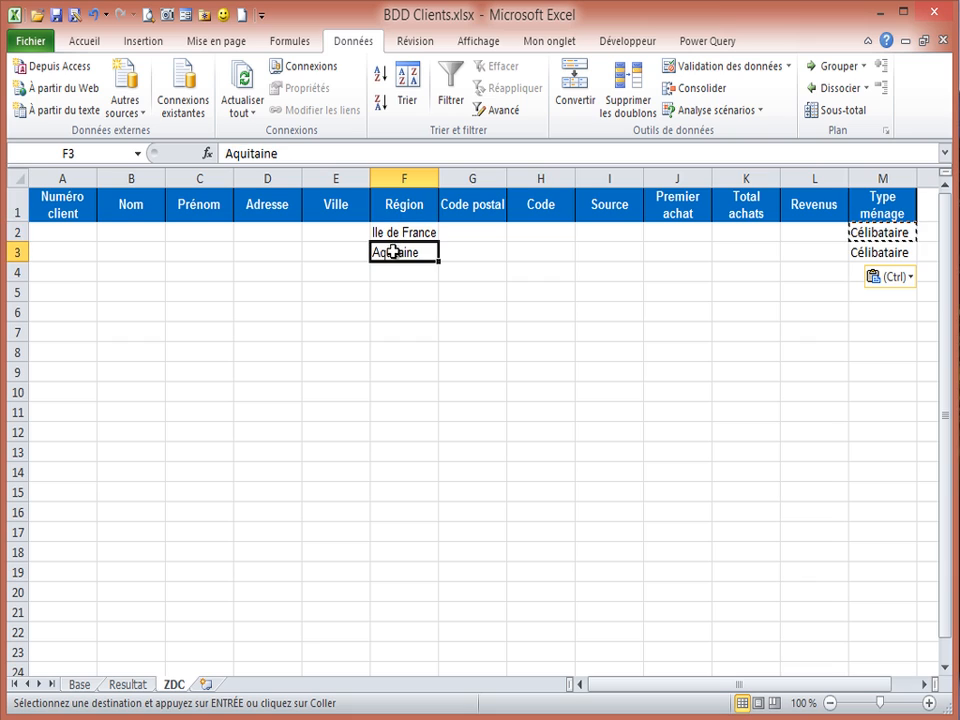
pyautogui.click(878, 232)
pyautogui.click(876, 250)
pyautogui.click(873, 233)
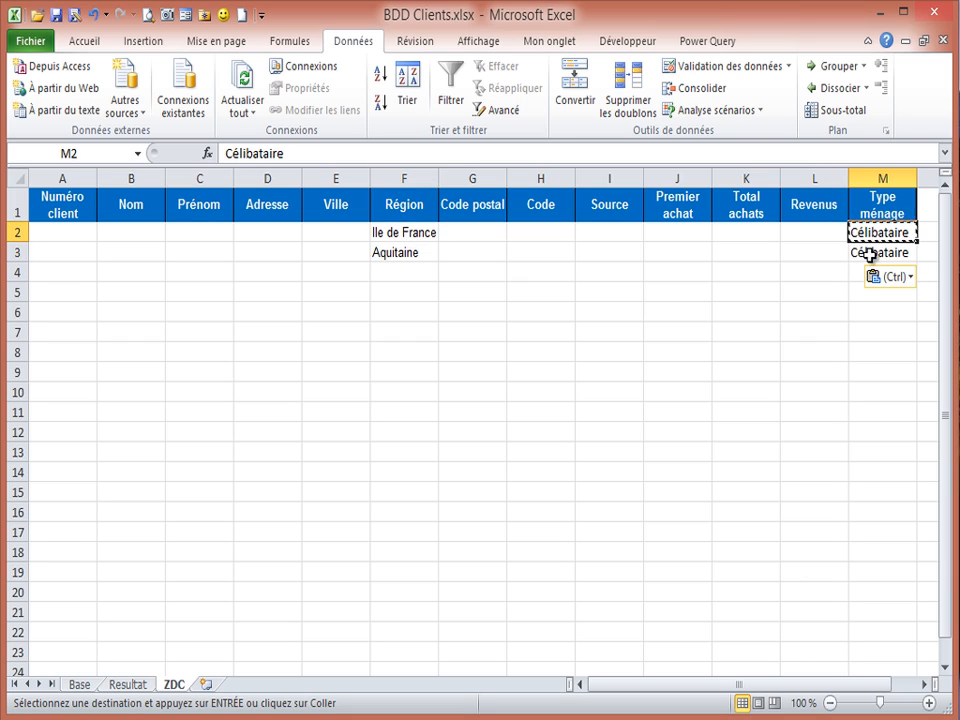
pyautogui.click(870, 252)
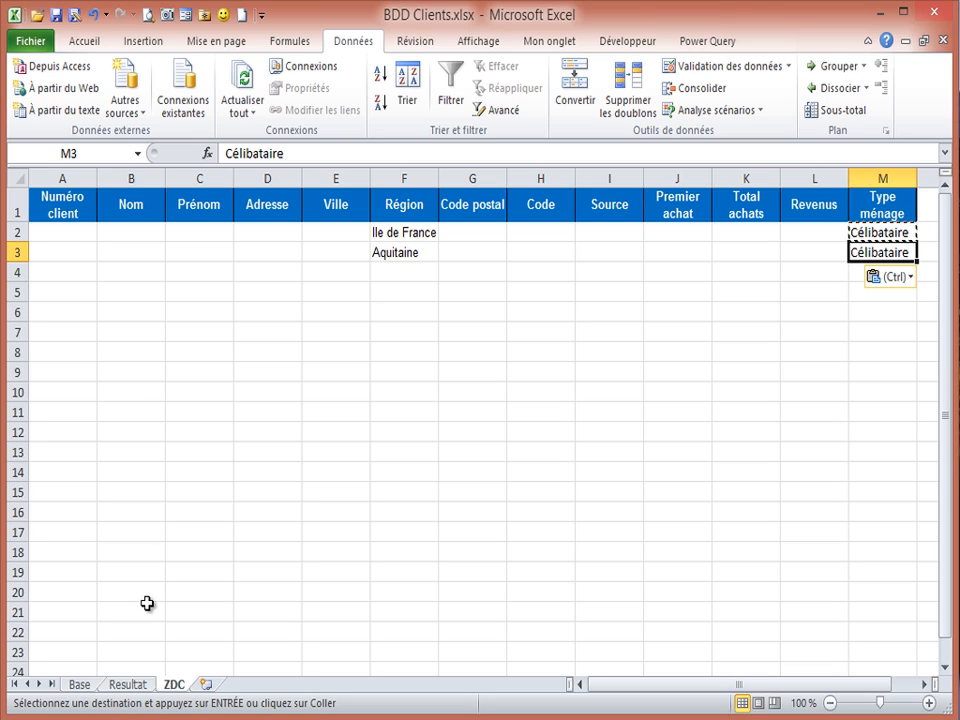
# Step: Start an advanced filter from the Resultat sheet and choose to copy the results to another location
pyautogui.click(128, 685)
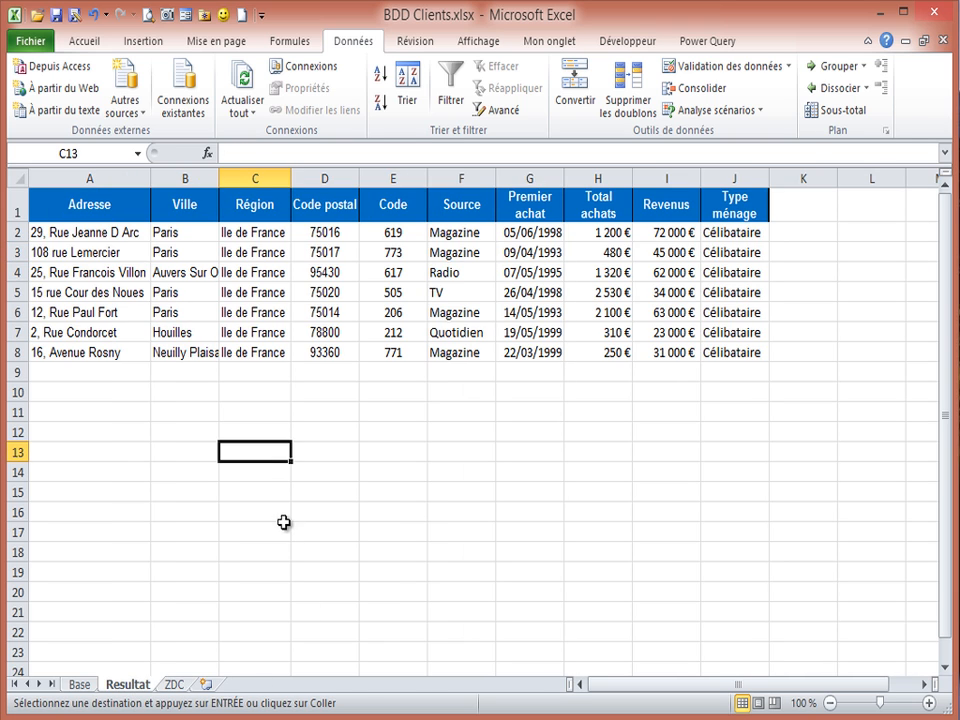
pyautogui.click(503, 115)
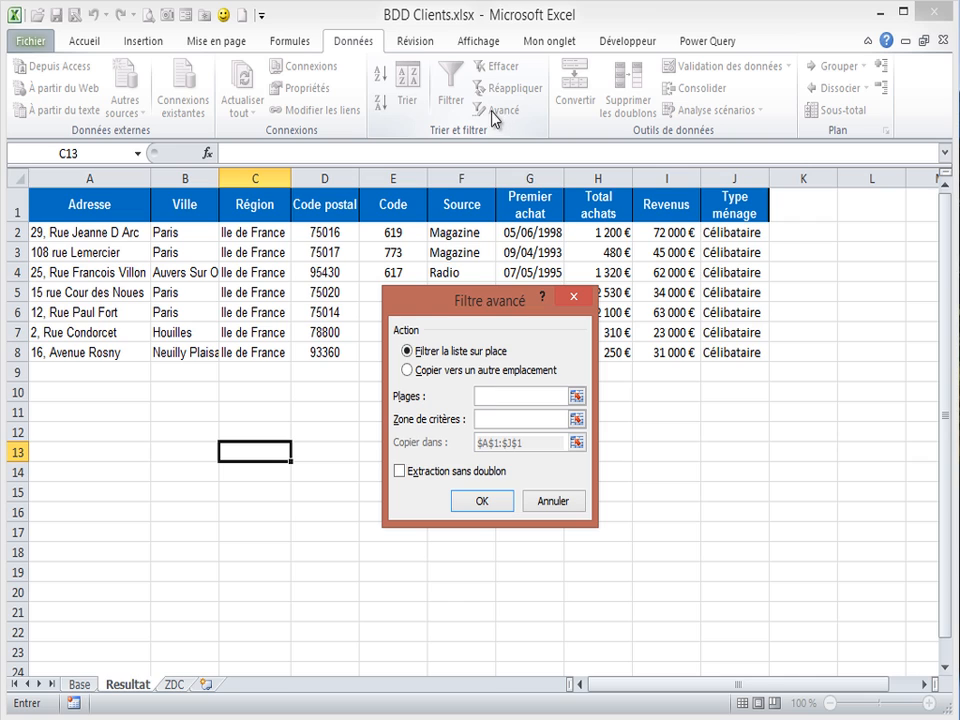
pyautogui.click(408, 371)
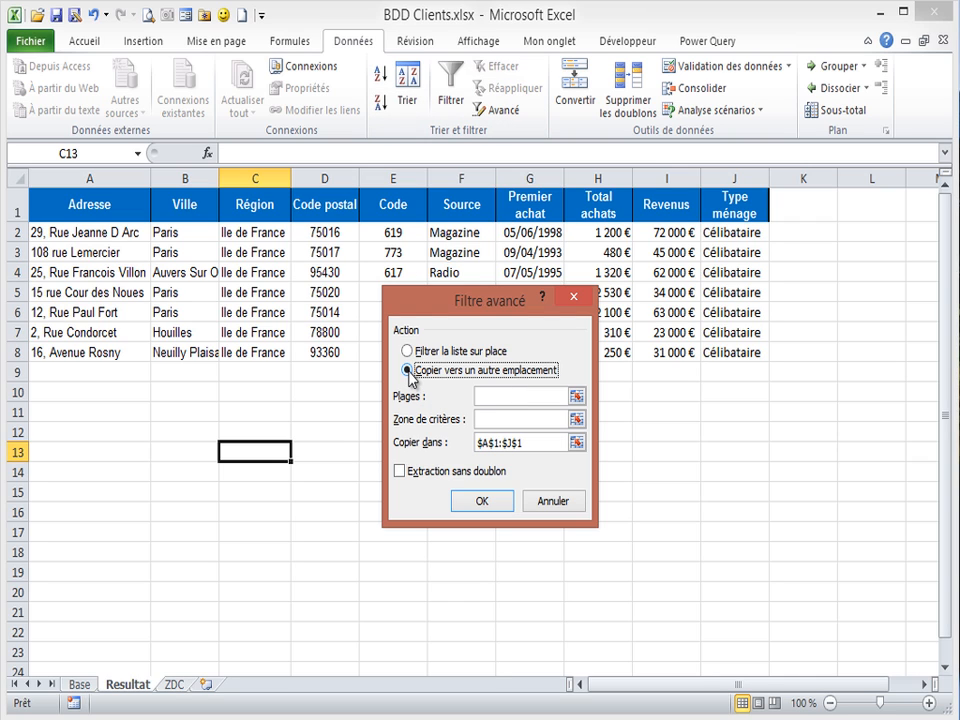
# Step: Set the advanced filter's list range to the whole Base table, the named range Mabase
pyautogui.click(486, 398)
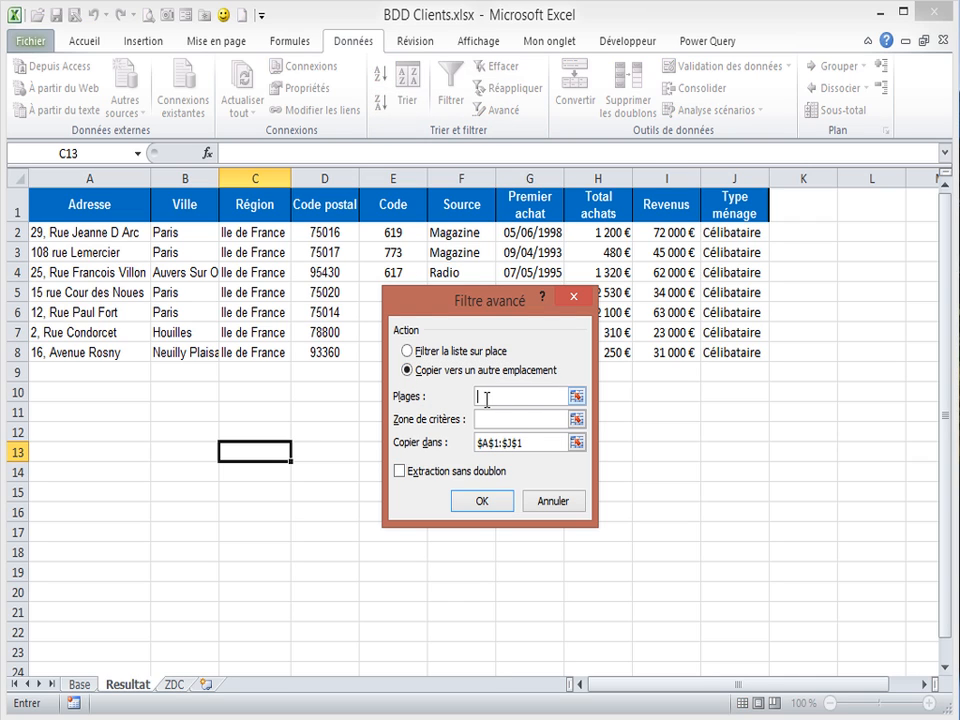
pyautogui.click(577, 398)
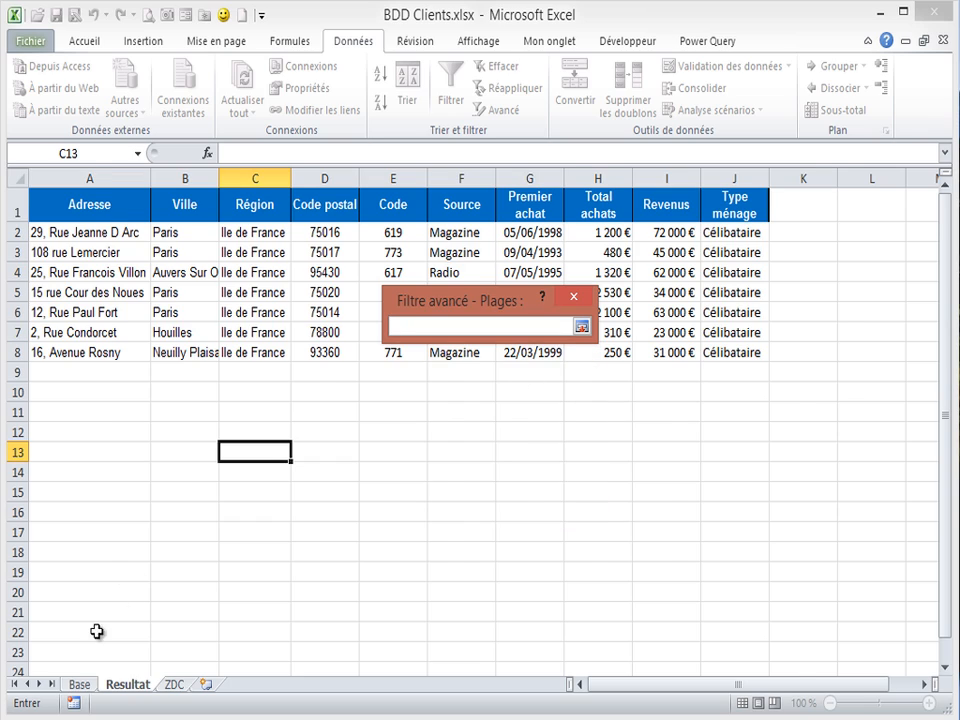
pyautogui.click(79, 684)
pyautogui.moveTo(681, 685); pyautogui.dragTo(574, 684)
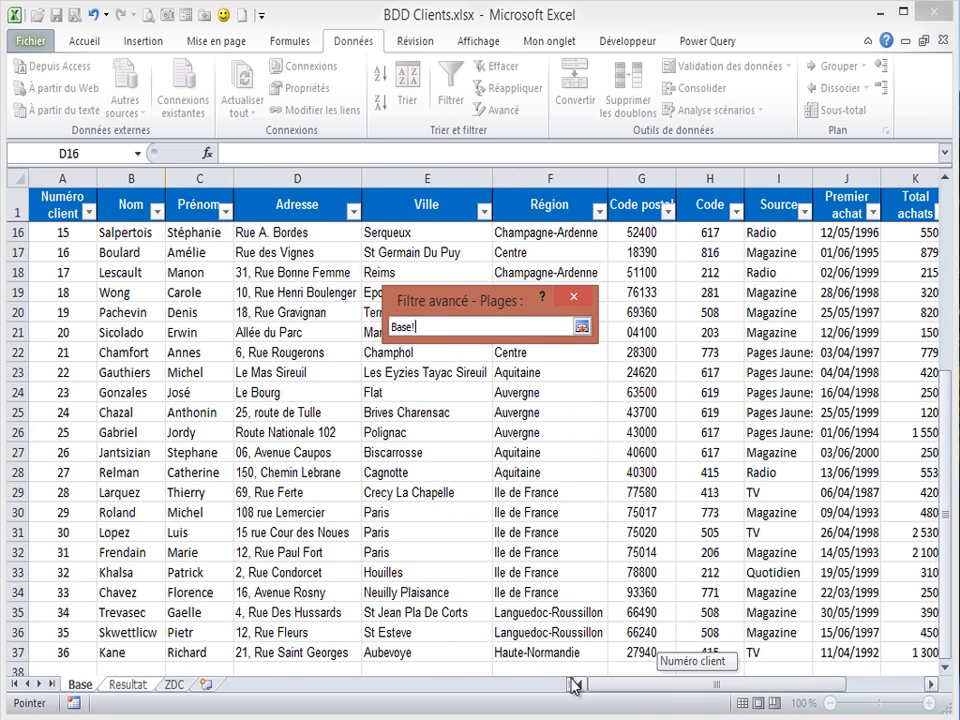
pyautogui.click(60, 205)
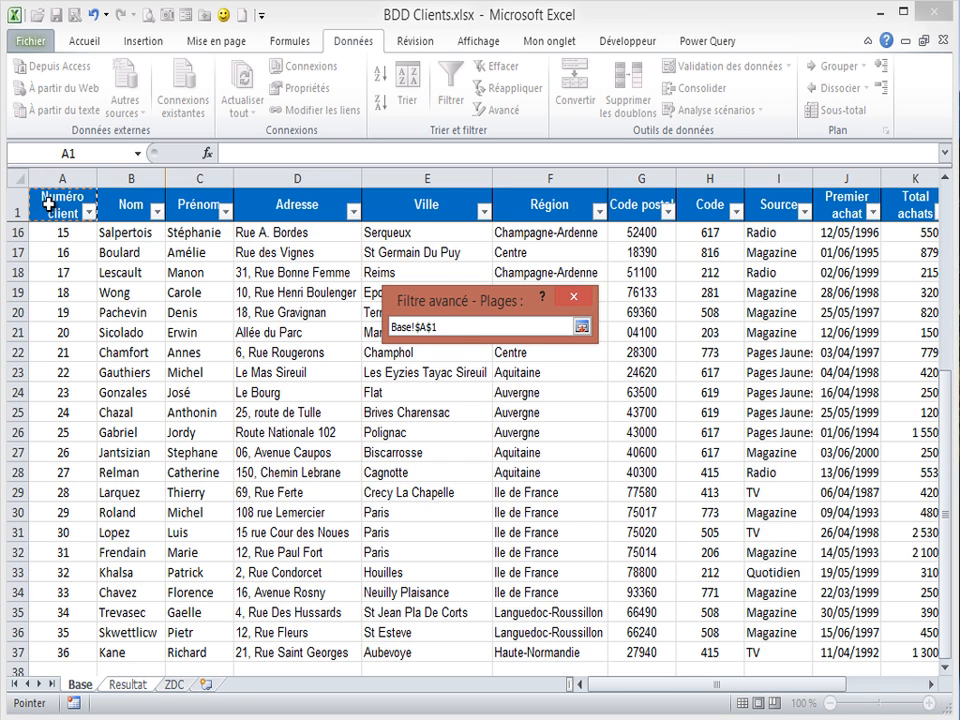
pyautogui.hotkey('ctrl', 'shift', 'End')
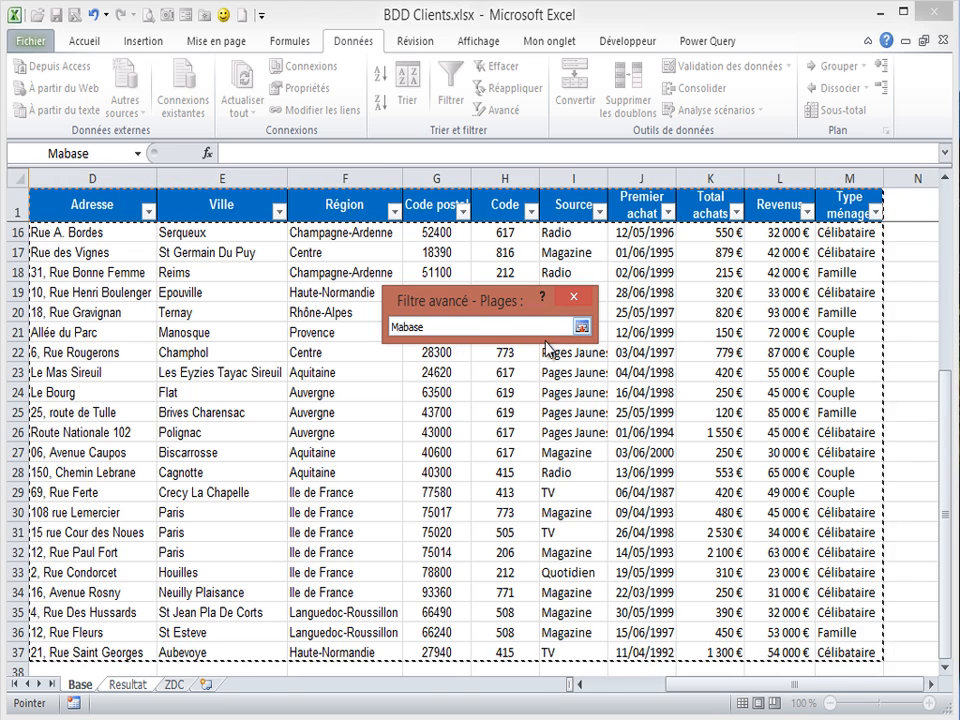
pyautogui.click(581, 327)
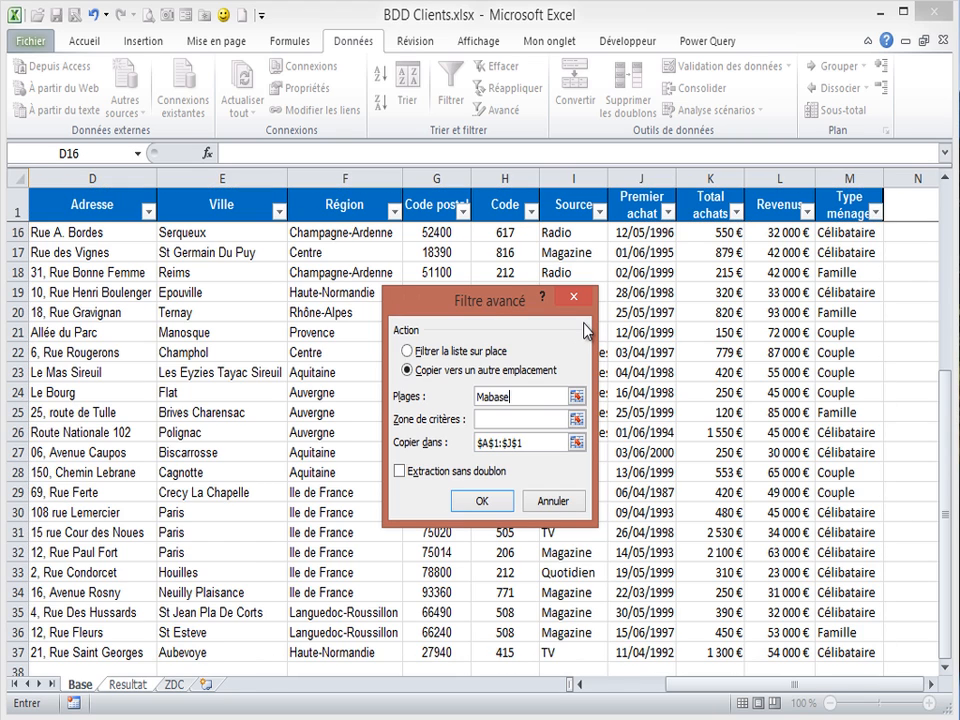
# Step: Set the advanced filter's criteria range to A1:M3 on the ZDC sheet
pyautogui.click(502, 421)
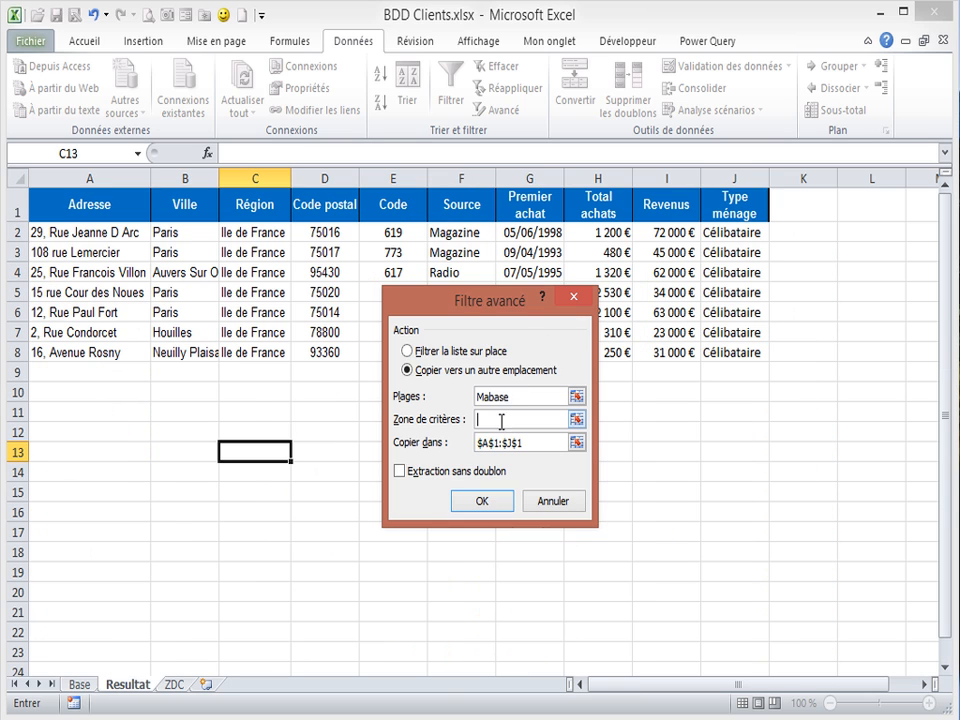
pyautogui.click(578, 421)
pyautogui.click(182, 684)
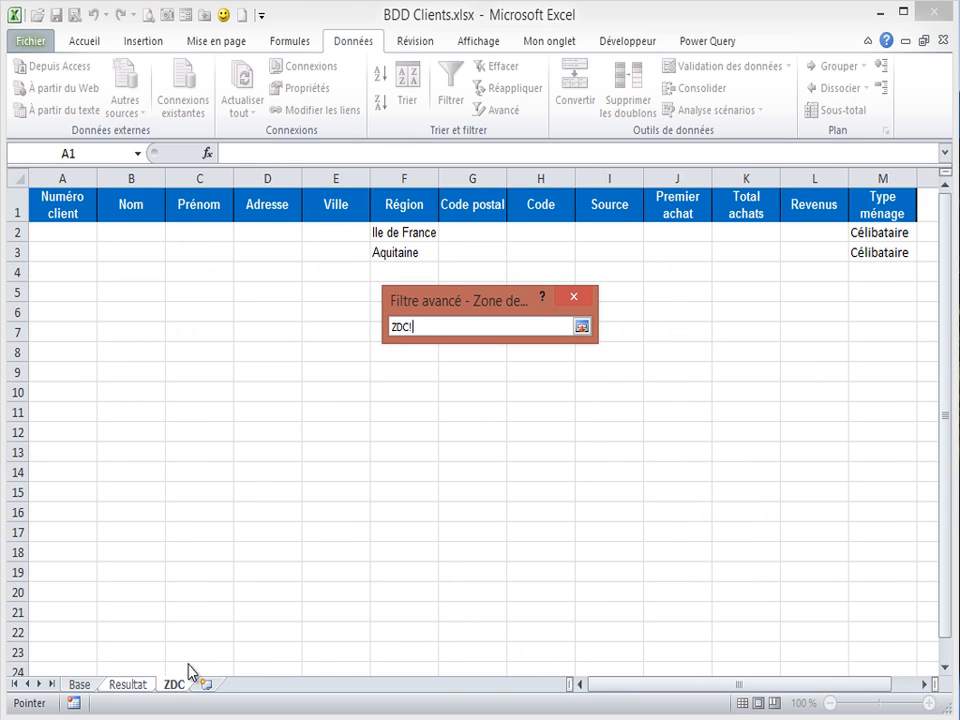
pyautogui.moveTo(45, 199); pyautogui.dragTo(883, 252)
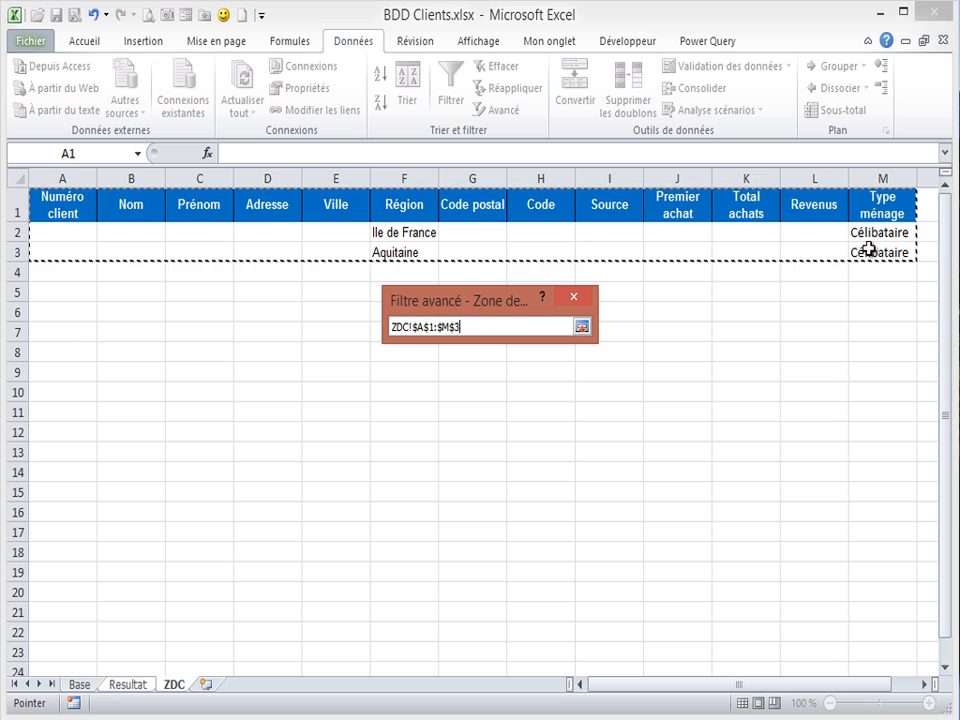
pyautogui.click(582, 328)
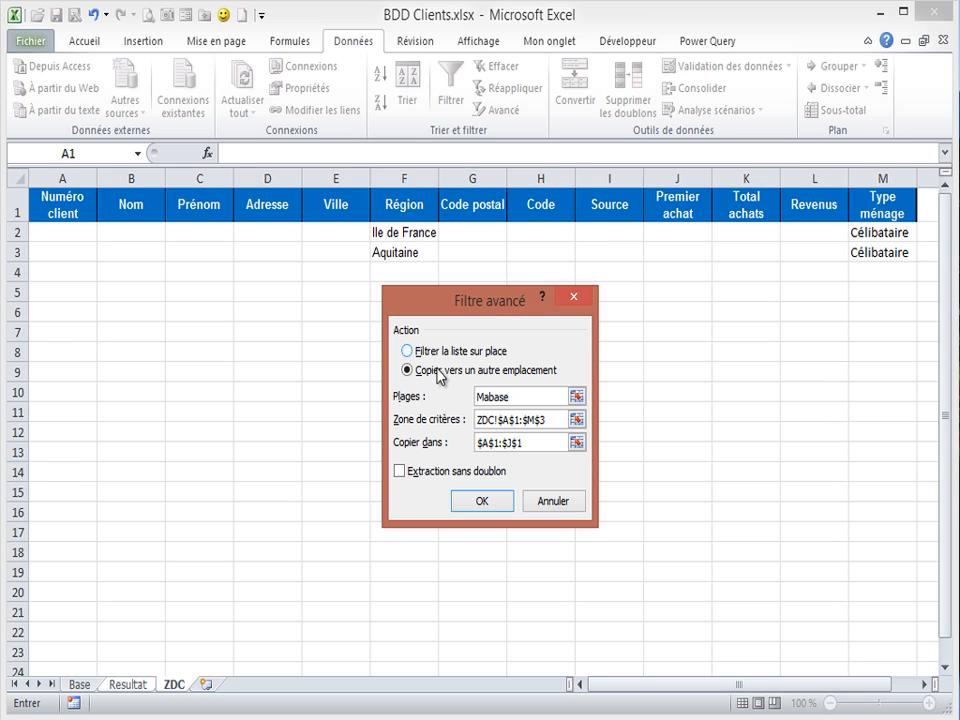
# Step: Run the advanced filter without duplicates, copying the results to cell A11 of the Resultat sheet
pyautogui.click(562, 443)
pyautogui.click(578, 443)
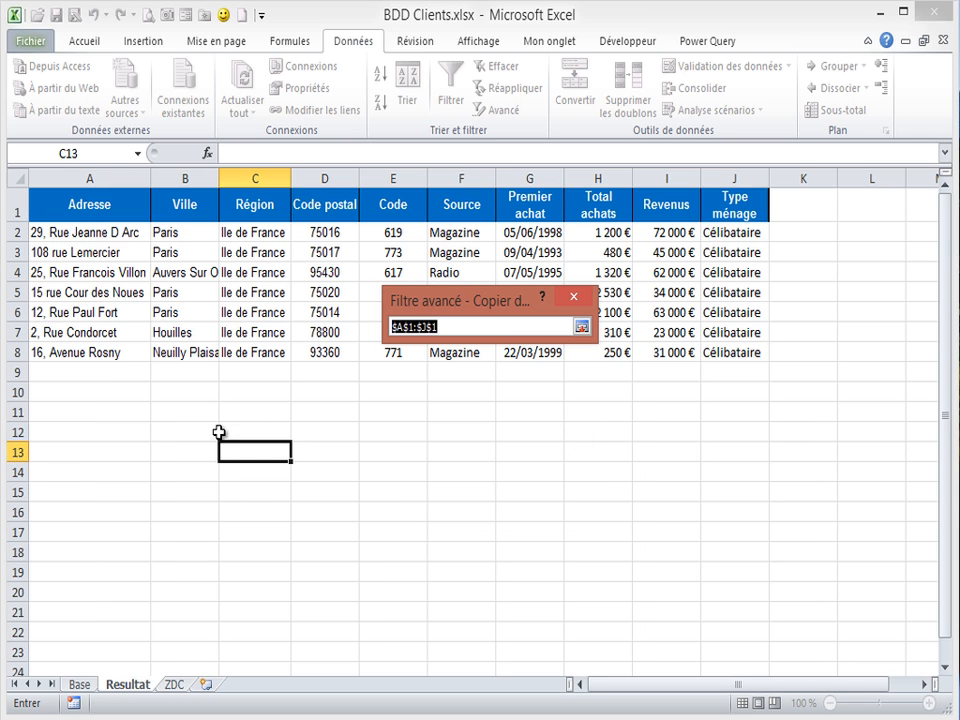
pyautogui.moveTo(607, 688); pyautogui.dragTo(607, 688)
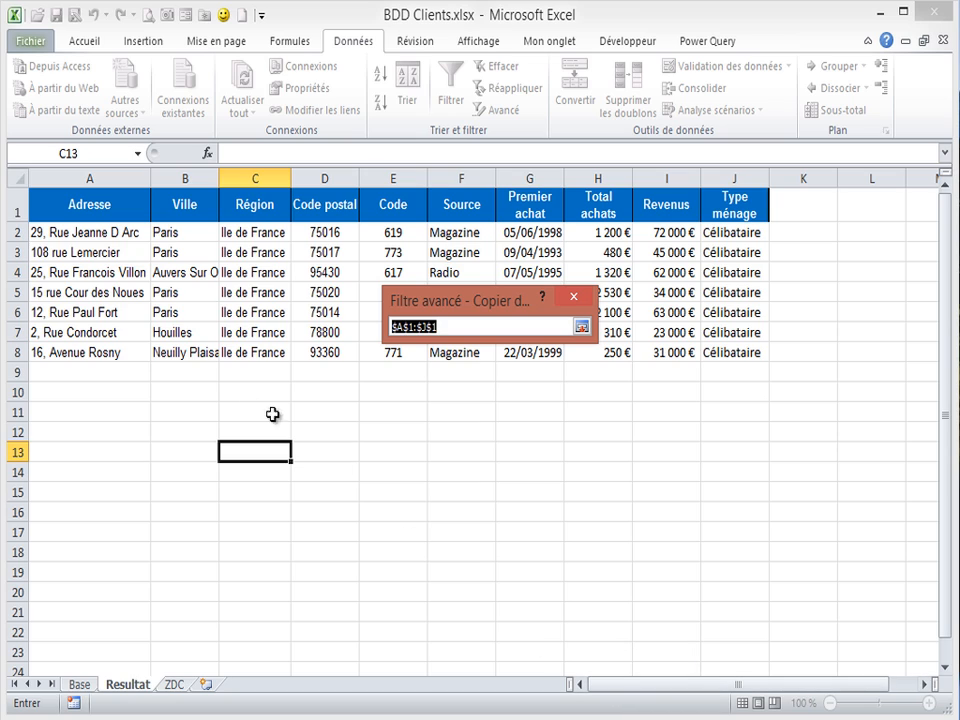
pyautogui.click(62, 412)
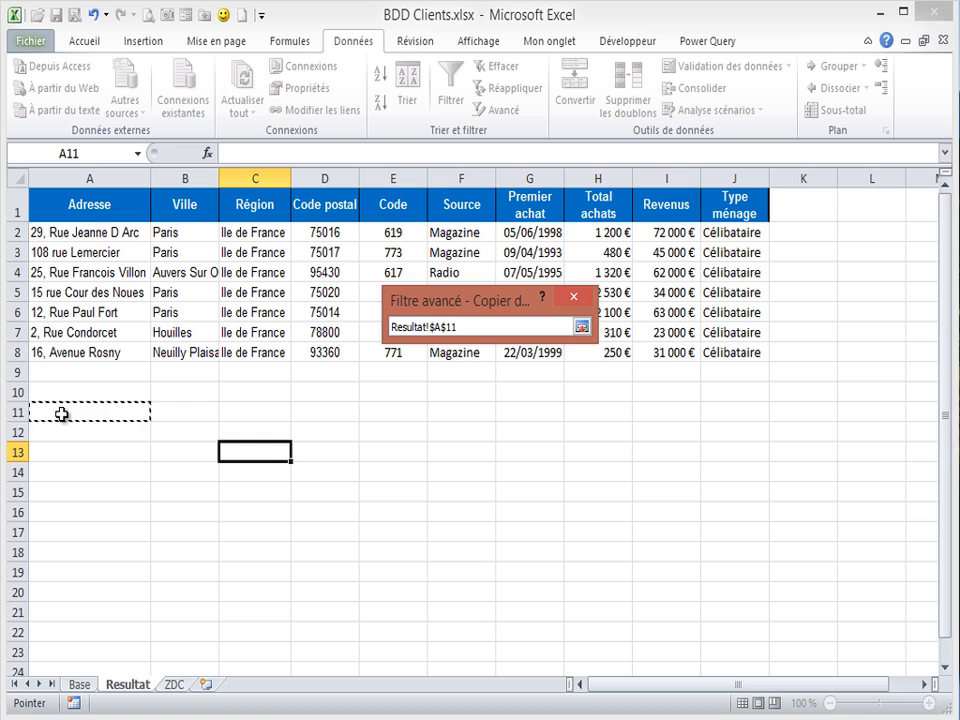
pyautogui.click(580, 327)
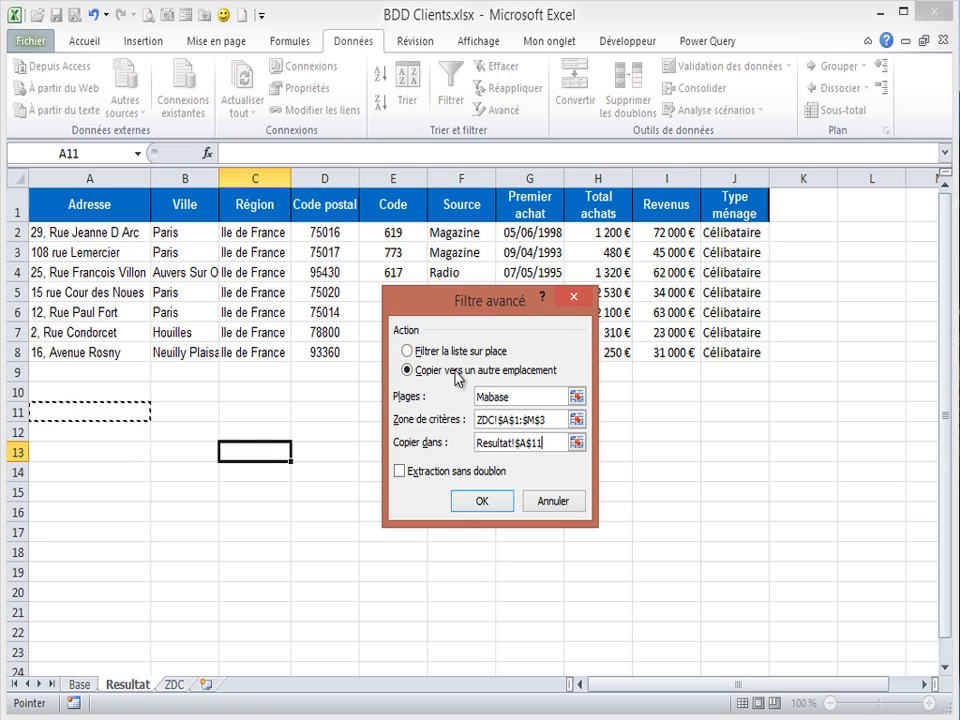
pyautogui.click(400, 471)
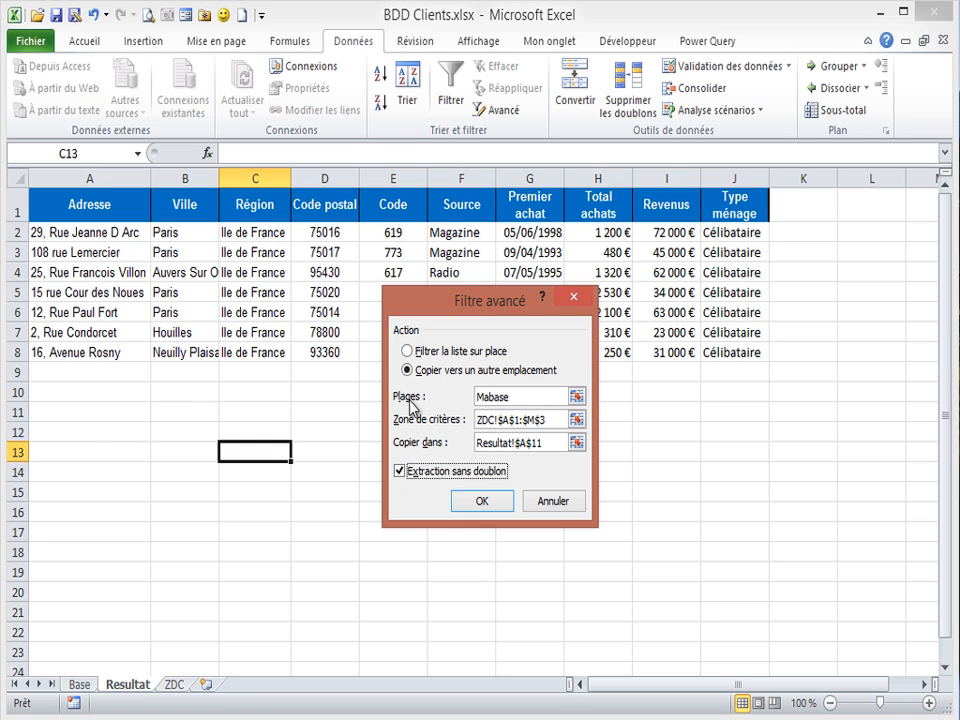
pyautogui.click(481, 501)
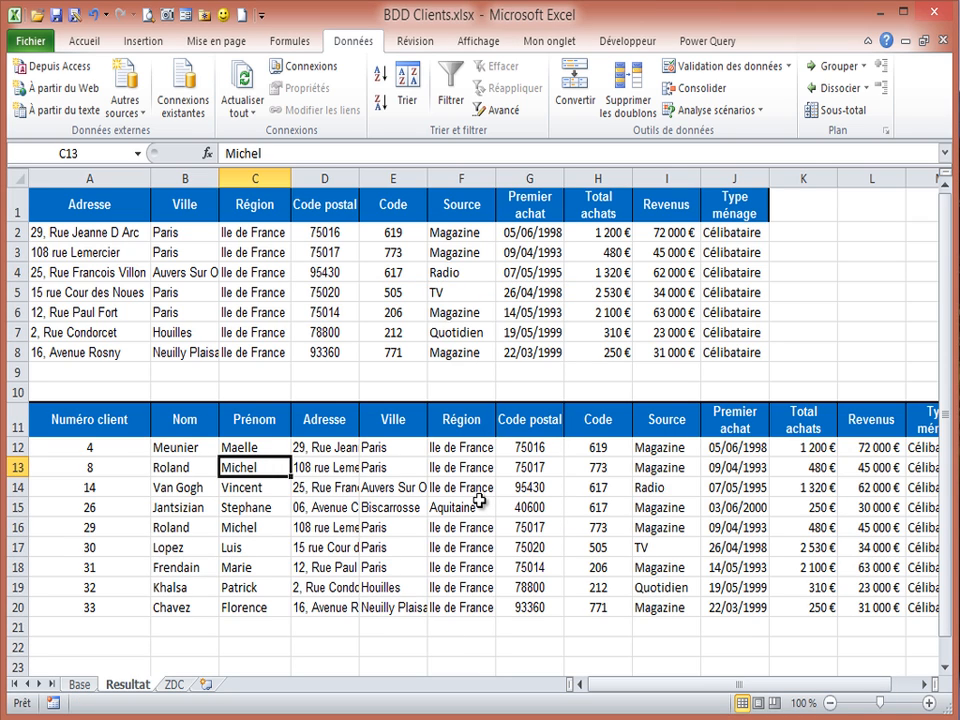
# Step: Review the Région and Type ménage values of the clients extracted in rows 12 to 20 and the empty area below
pyautogui.click(92, 463)
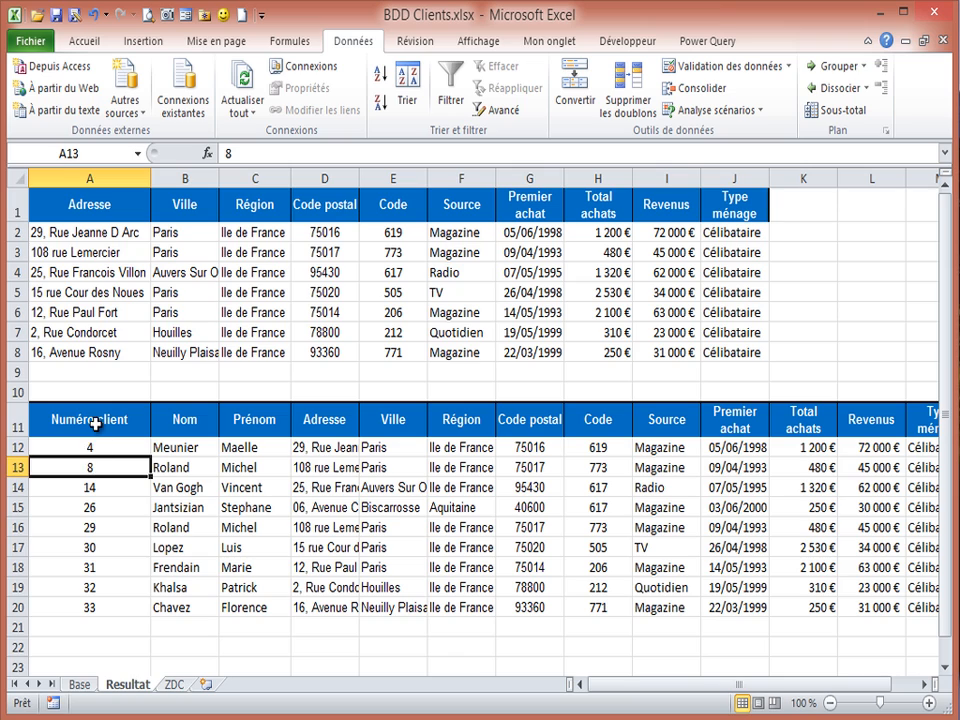
pyautogui.click(96, 424)
pyautogui.click(90, 448)
pyautogui.click(88, 605)
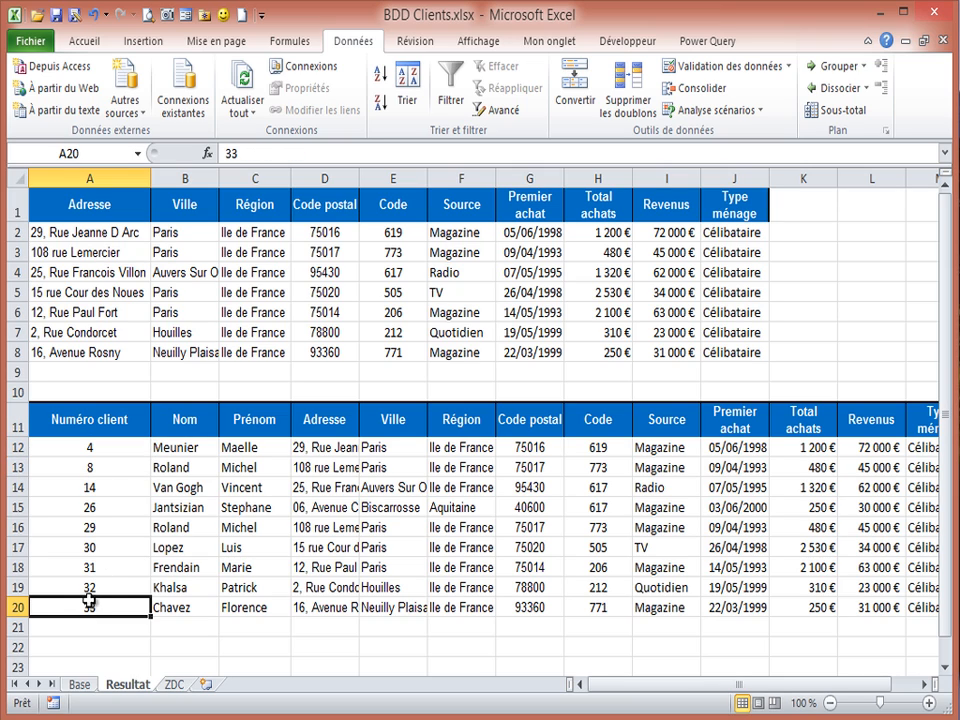
pyautogui.click(193, 444)
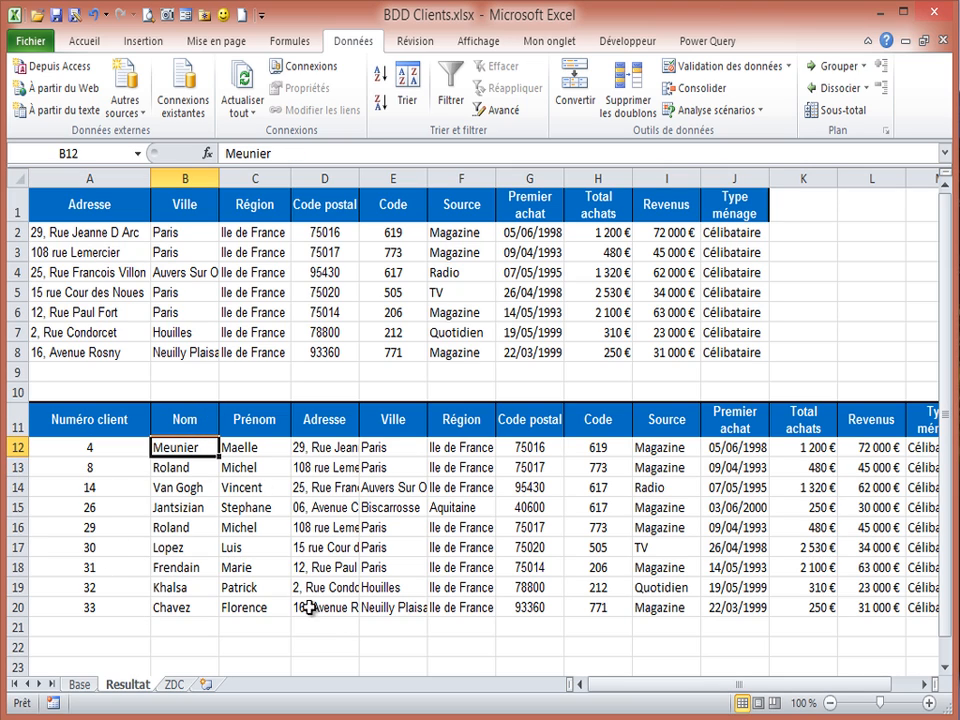
pyautogui.click(460, 447)
pyautogui.click(455, 467)
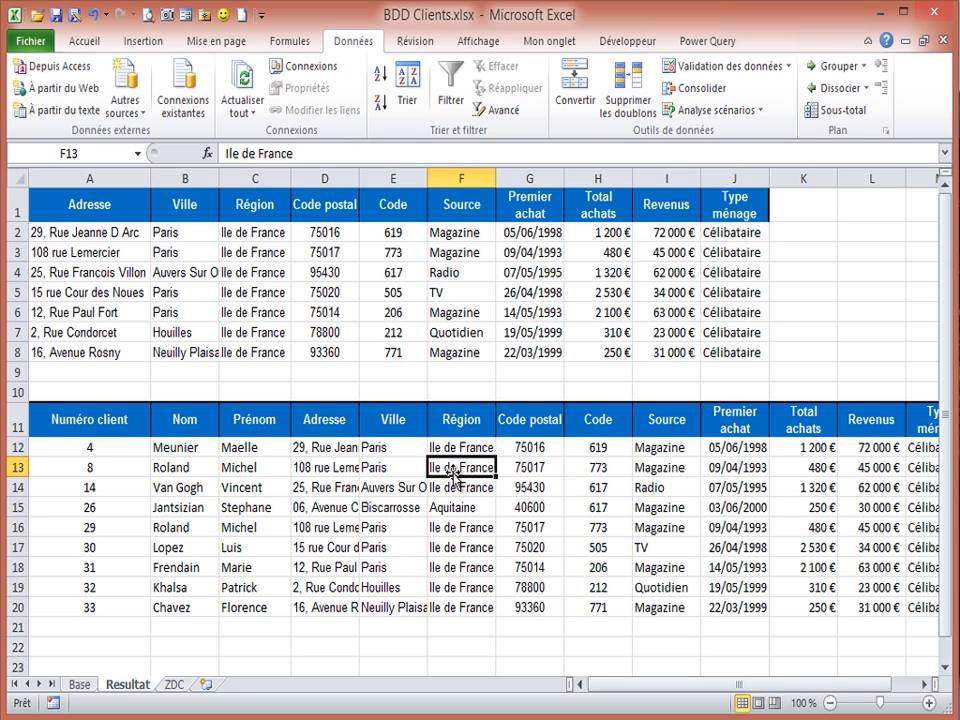
pyautogui.click(453, 510)
pyautogui.click(457, 527)
pyautogui.click(456, 567)
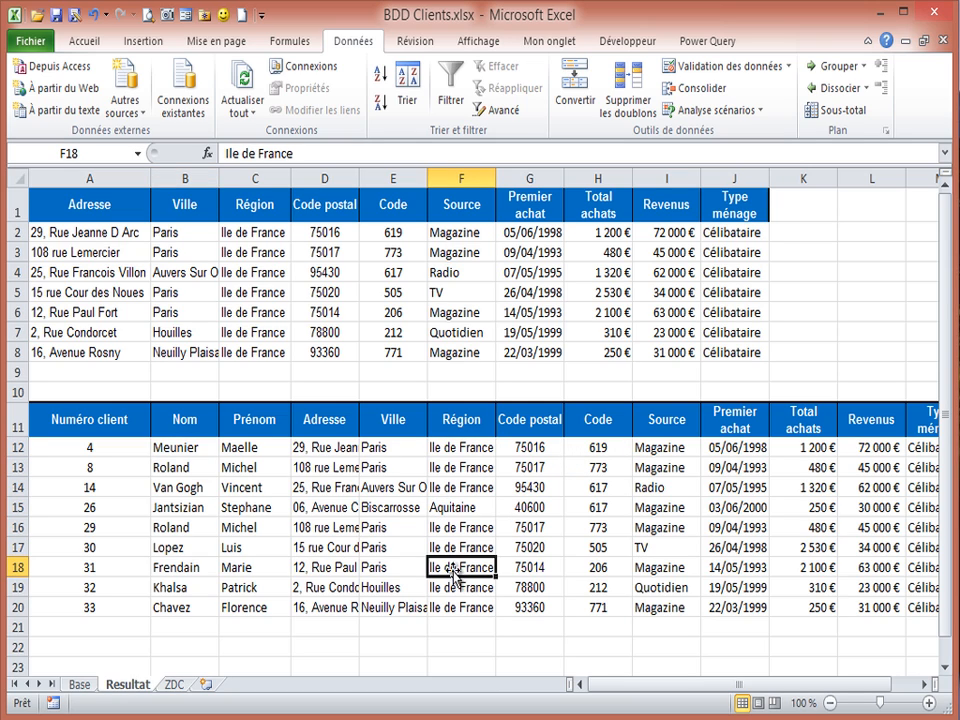
pyautogui.click(446, 508)
pyautogui.moveTo(628, 687); pyautogui.dragTo(672, 688)
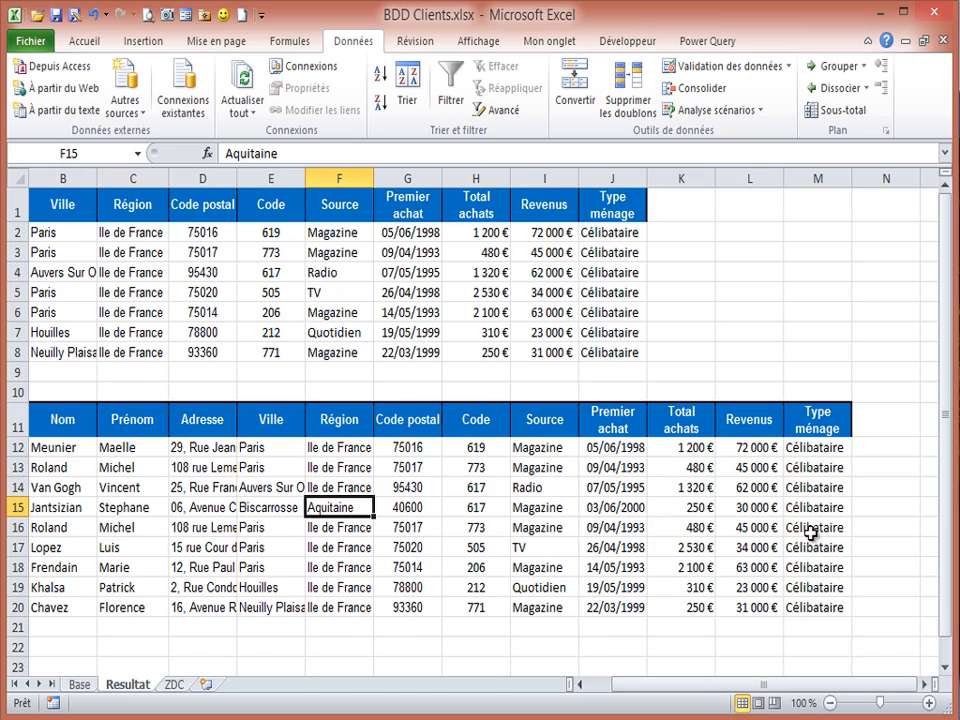
pyautogui.moveTo(812, 567); pyautogui.dragTo(812, 587)
pyautogui.click(335, 447)
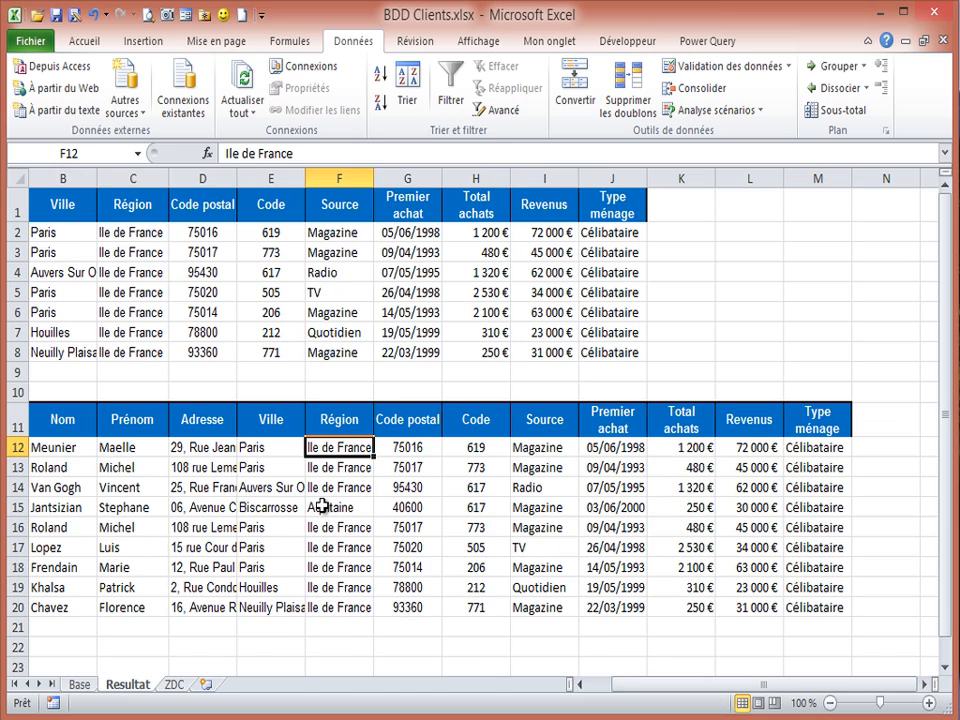
pyautogui.moveTo(660, 685); pyautogui.dragTo(625, 687)
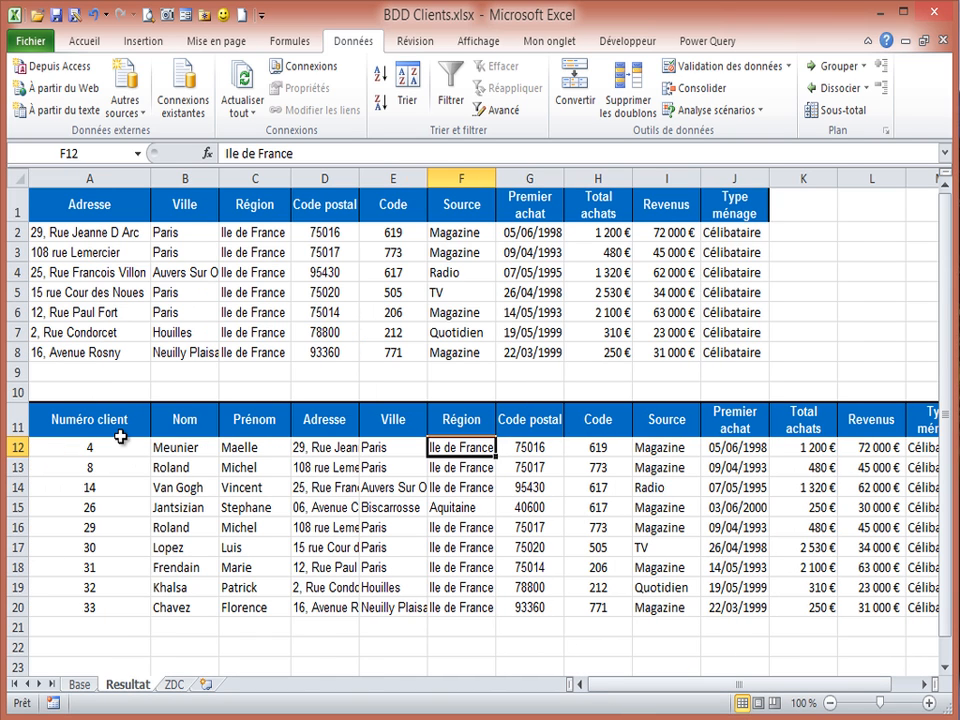
pyautogui.scroll(-3, 120, 436)
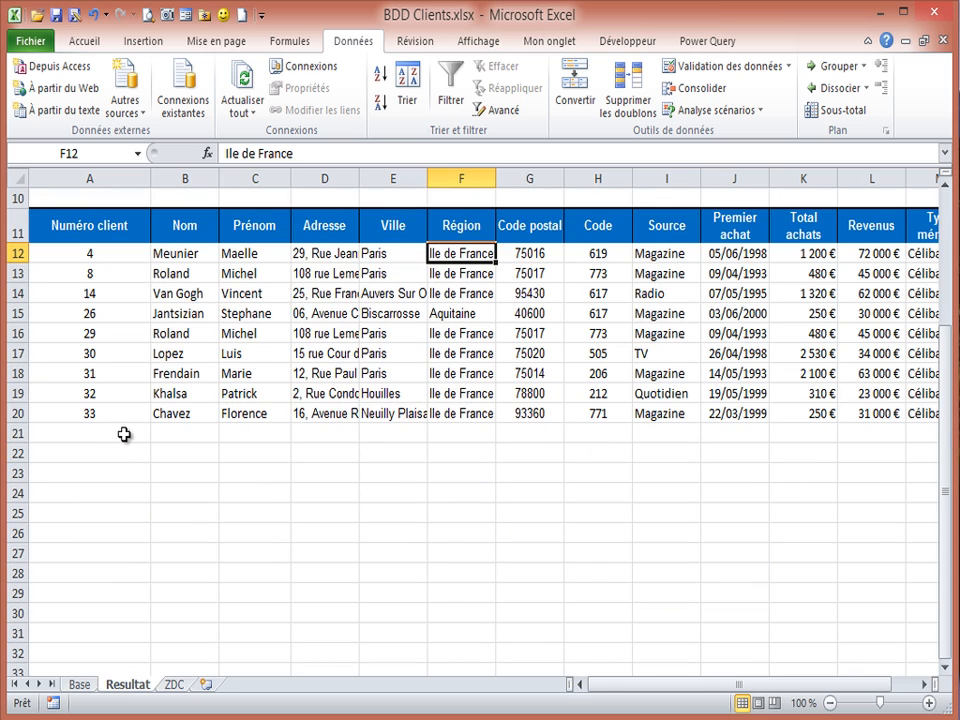
pyautogui.click(114, 497)
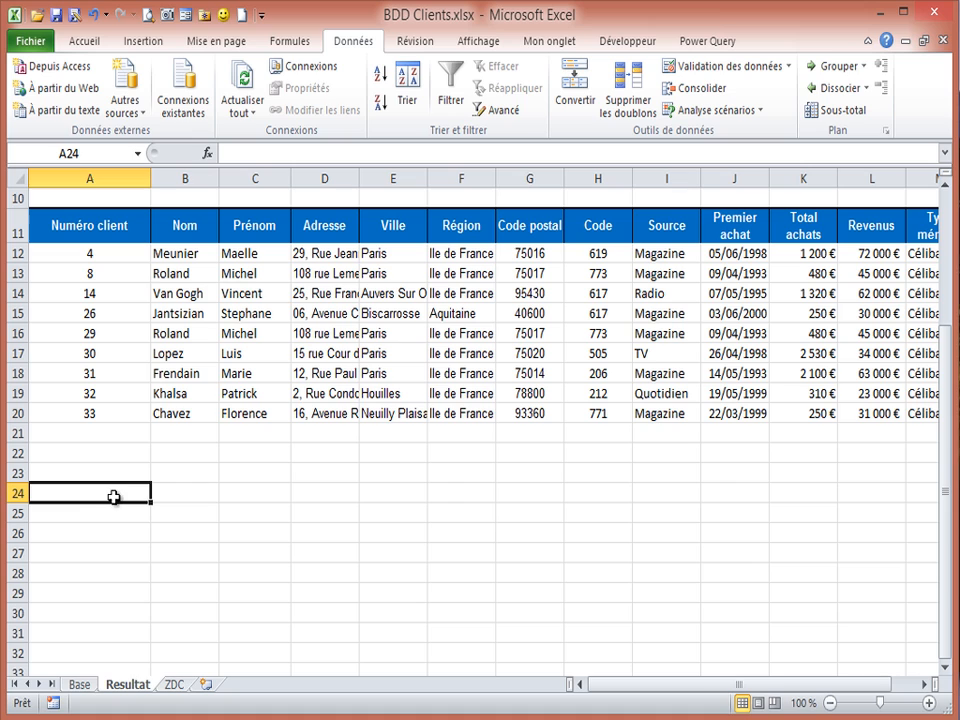
# Step: Add the criterion >1000 under Total achats in cell K2 of the ZDC sheet, on the Ile de France row
pyautogui.click(174, 684)
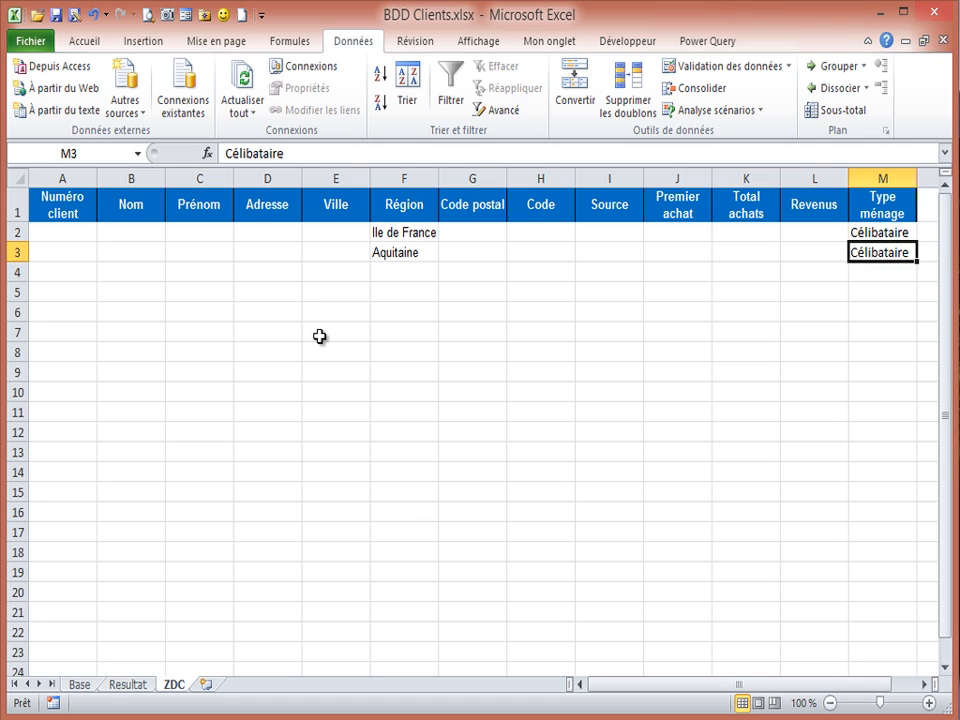
pyautogui.click(393, 233)
pyautogui.click(872, 231)
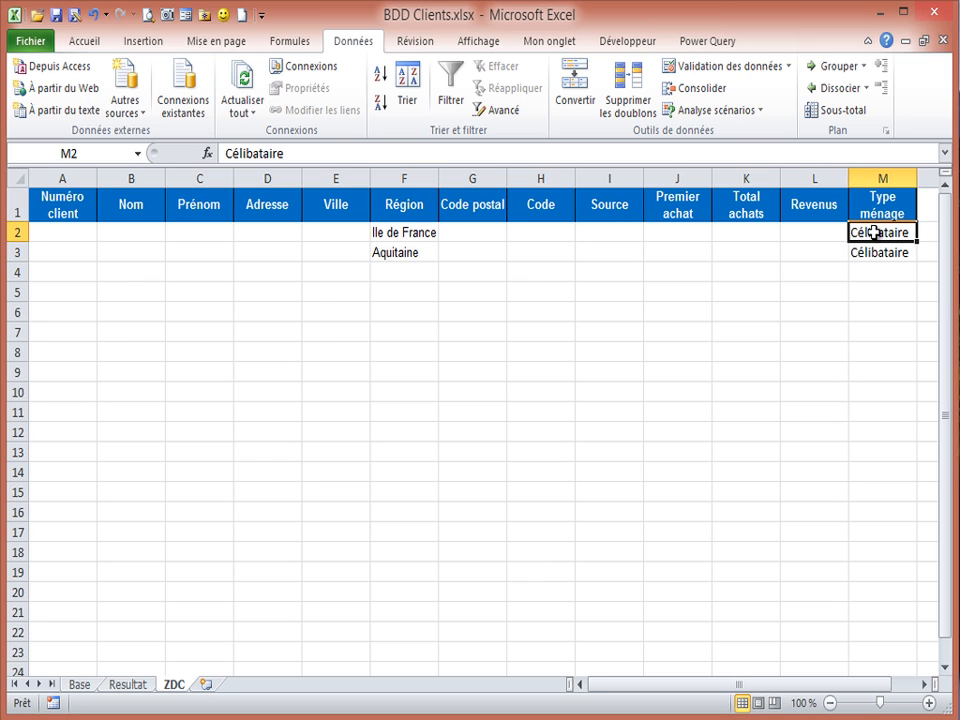
pyautogui.click(741, 232)
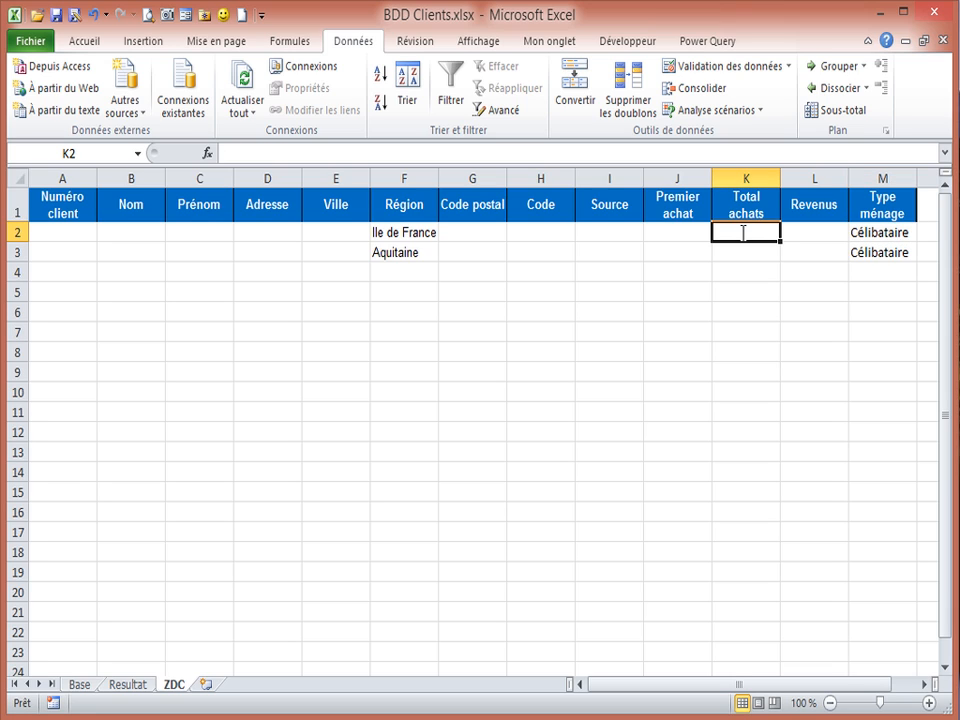
pyautogui.write('>10')
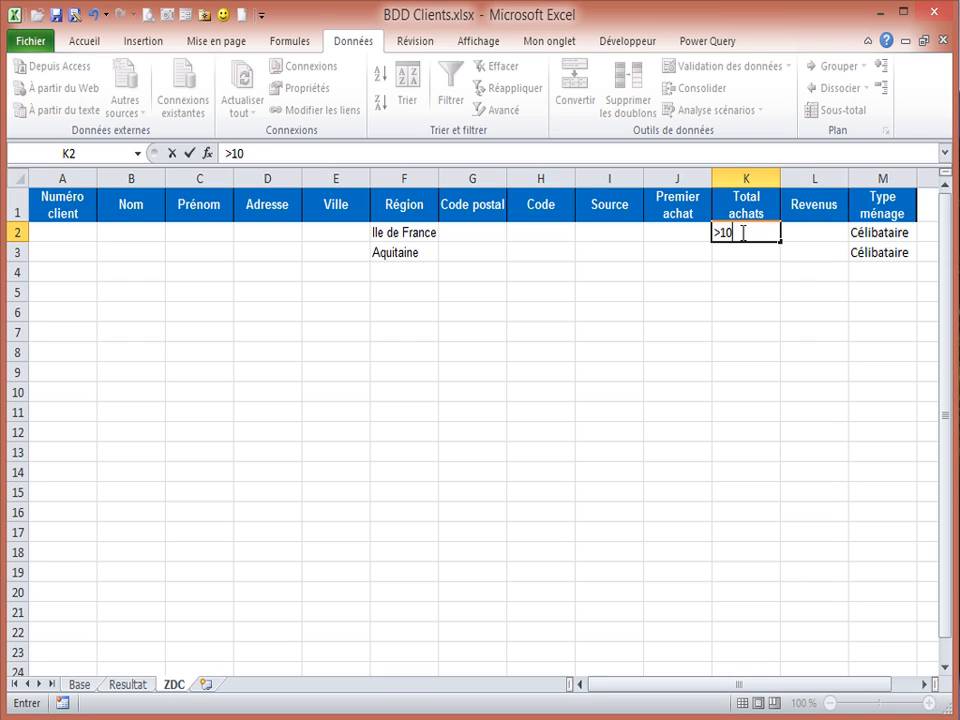
pyautogui.write('00')
pyautogui.click(722, 276)
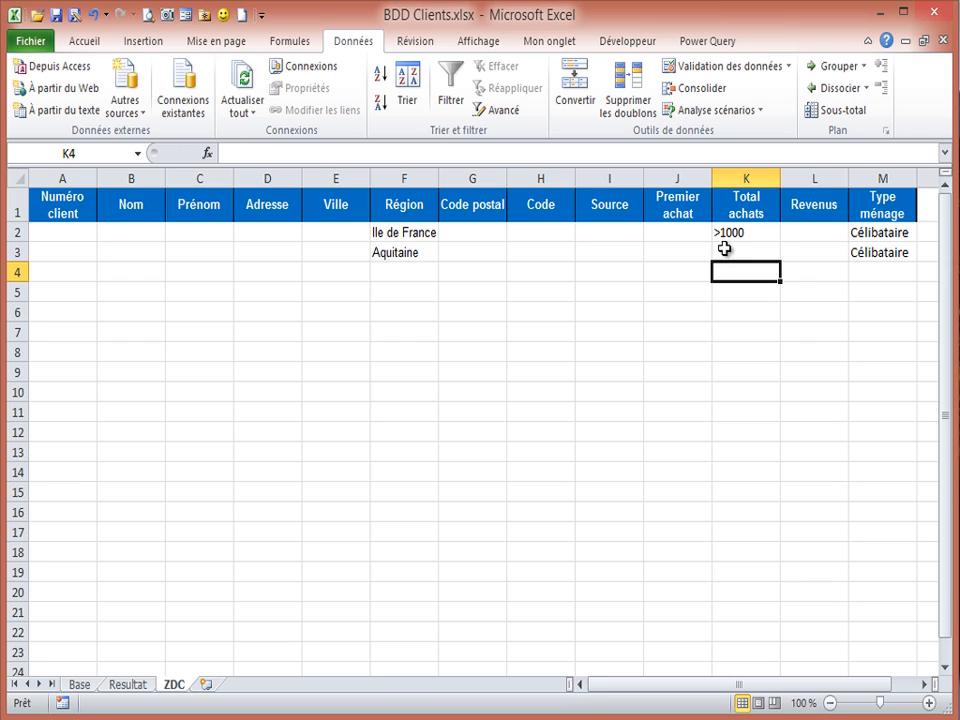
# Step: Compare the Région, Total achats and Type ménage criteria of the Ile de France and Aquitaine rows on the ZDC sheet
pyautogui.click(724, 231)
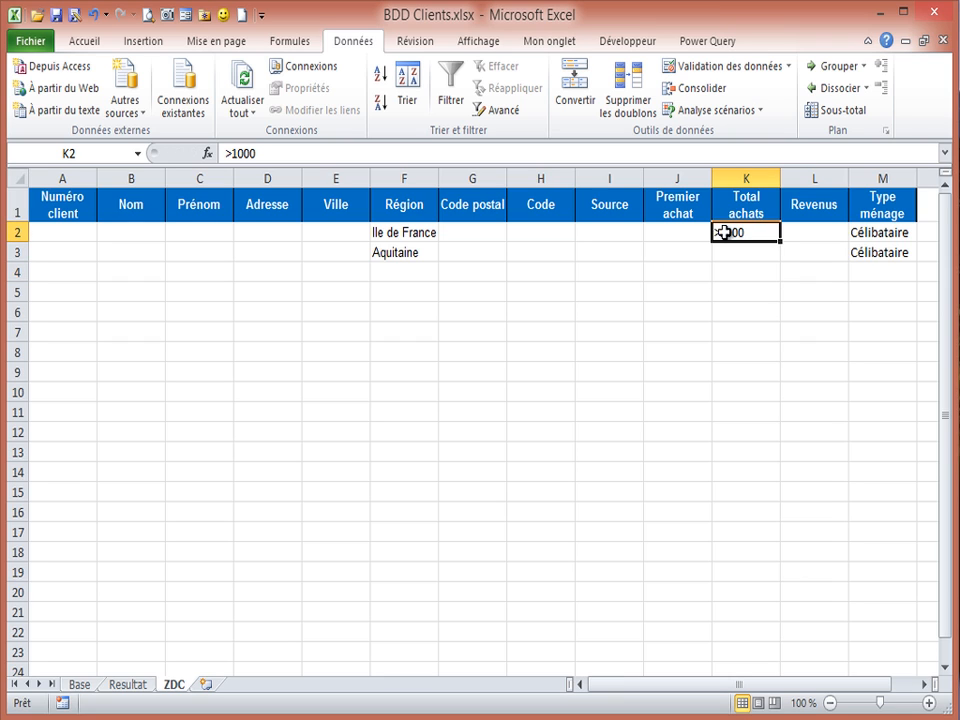
pyautogui.click(403, 230)
pyautogui.click(881, 231)
pyautogui.click(390, 252)
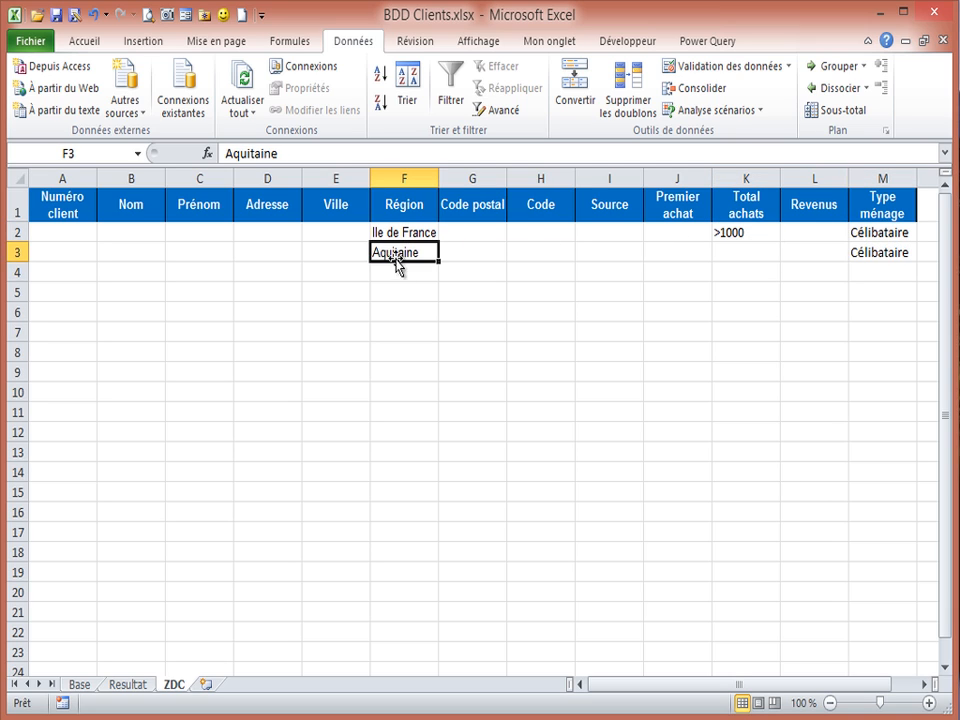
pyautogui.click(850, 254)
pyautogui.click(749, 257)
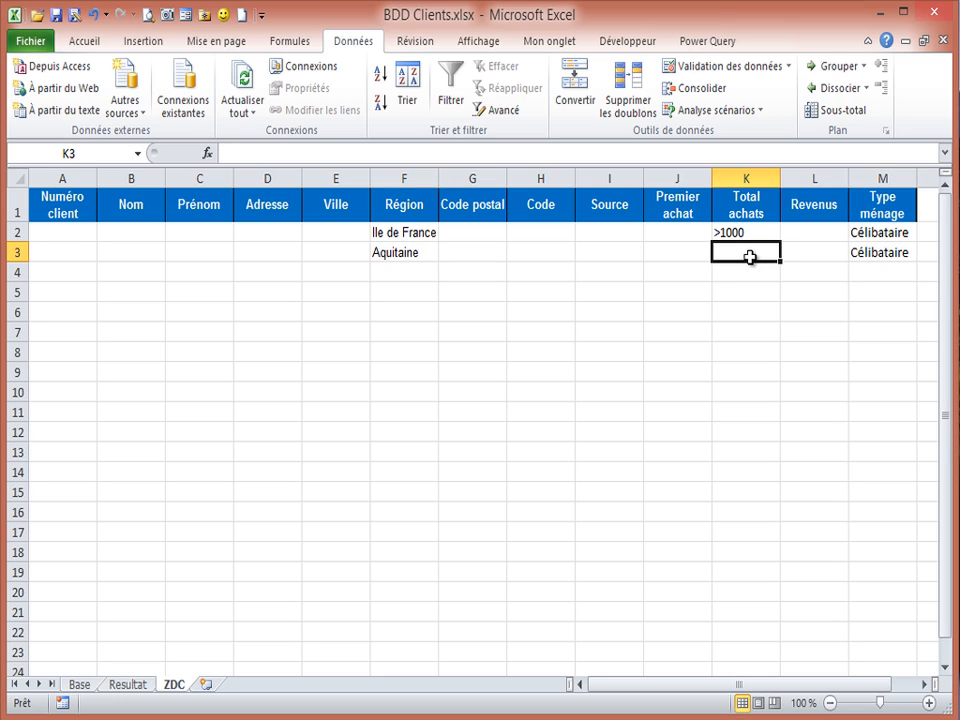
pyautogui.click(285, 314)
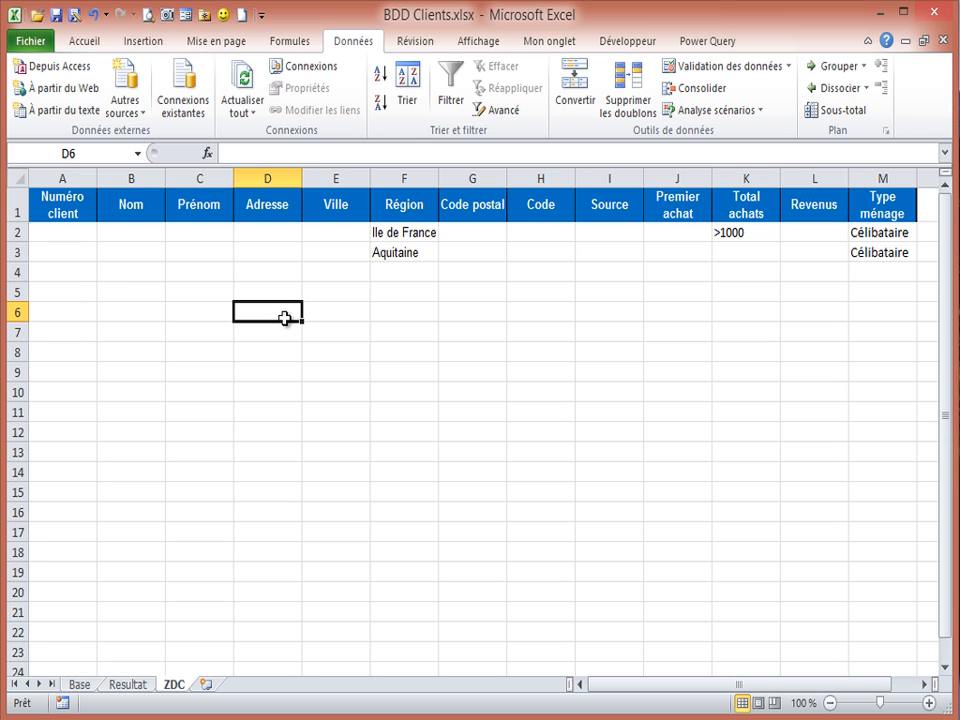
# Step: Open a new advanced filter from an empty cell of the Resultat sheet, with results copied to another location
pyautogui.click(127, 684)
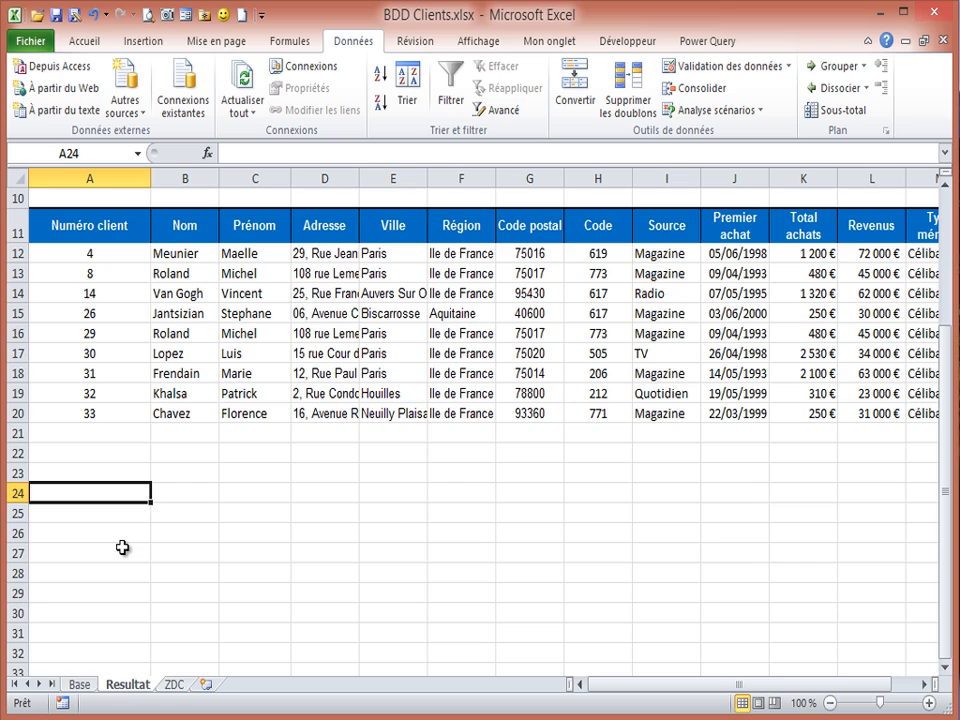
pyautogui.click(245, 533)
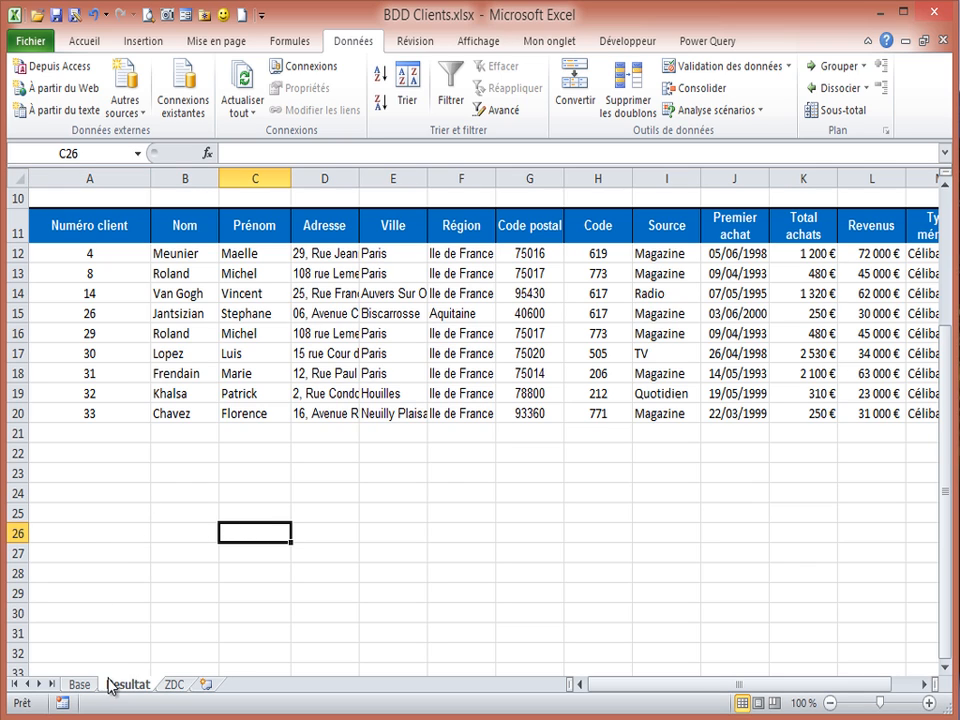
pyautogui.click(498, 112)
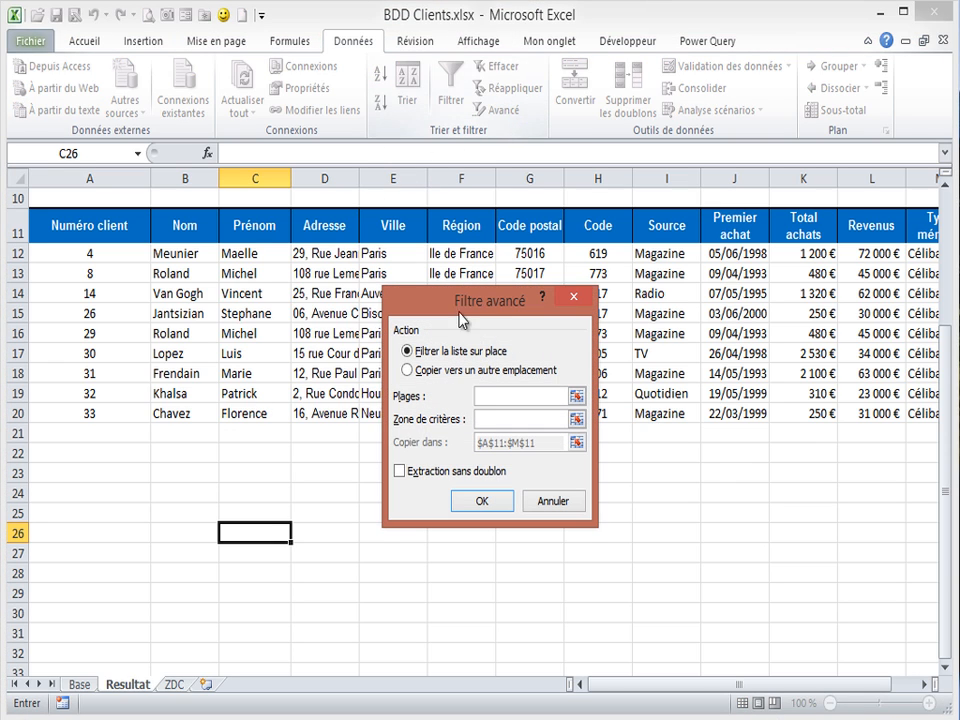
pyautogui.moveTo(490, 252)
pyautogui.mouseDown()
pyautogui.moveTo(493, 280)
pyautogui.moveTo(493, 268)
pyautogui.mouseUp()
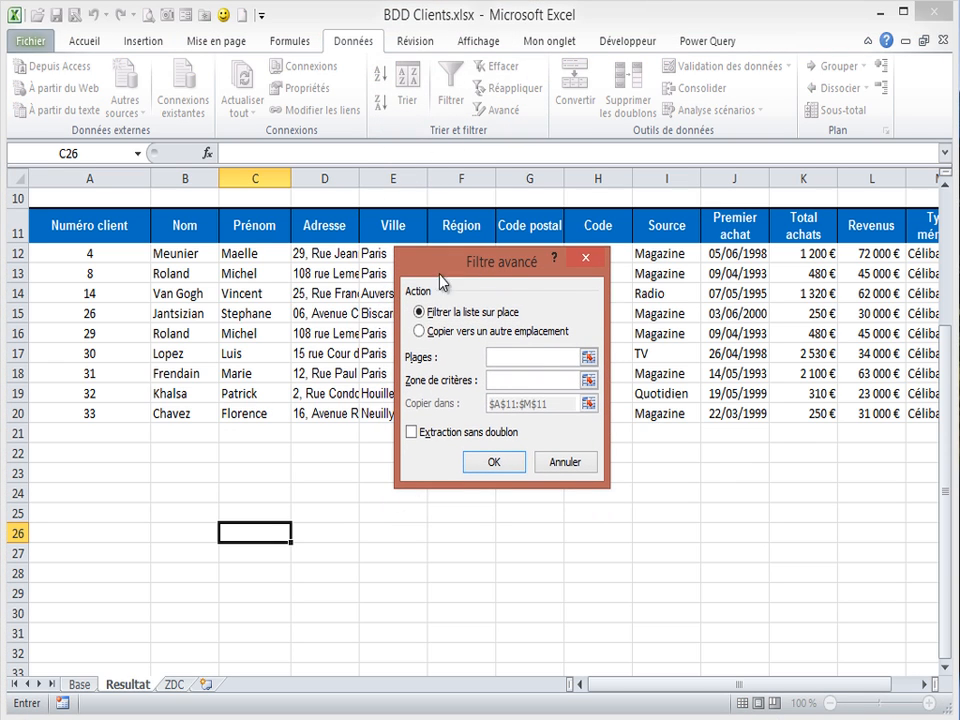
pyautogui.click(420, 331)
# Step: Select the whole Base table, named Mabase, as the list range of the new advanced filter
pyautogui.click(588, 357)
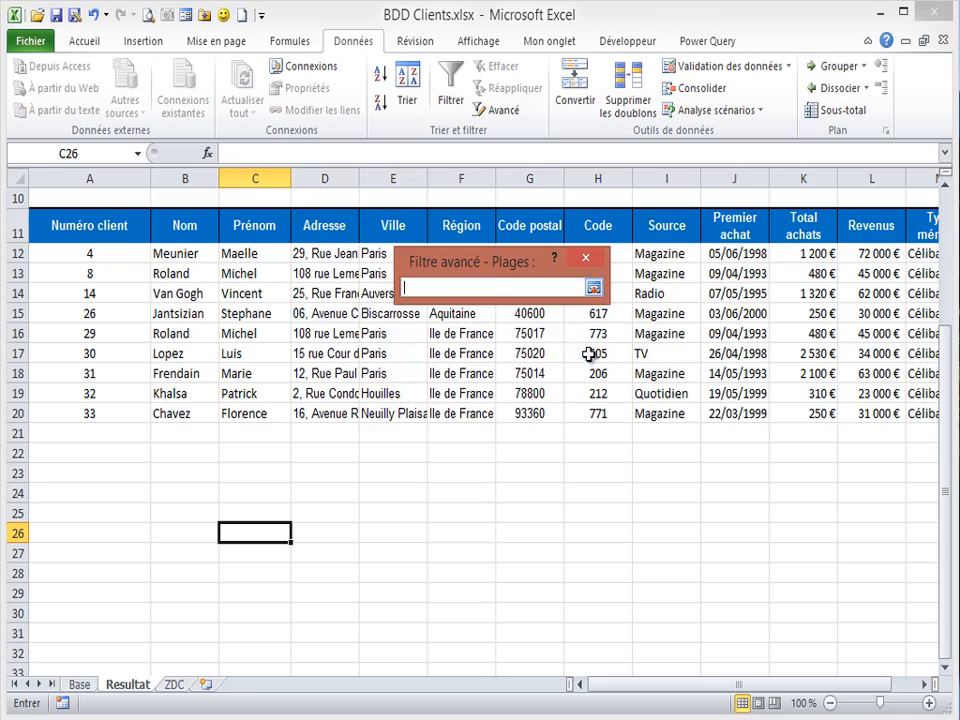
pyautogui.click(79, 684)
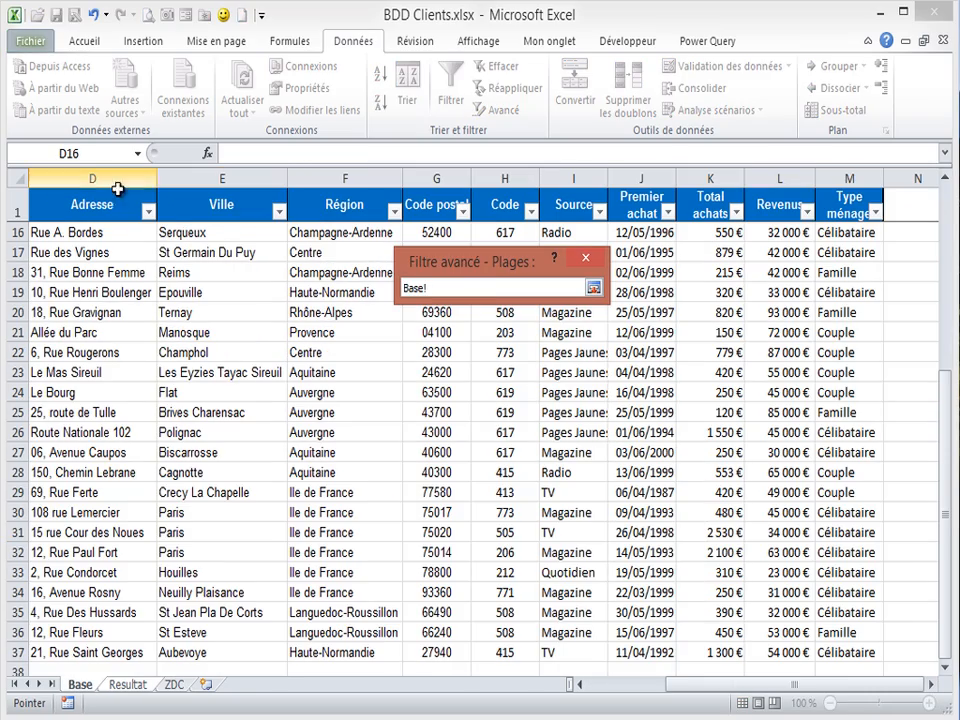
pyautogui.scroll(1, 553, 530)
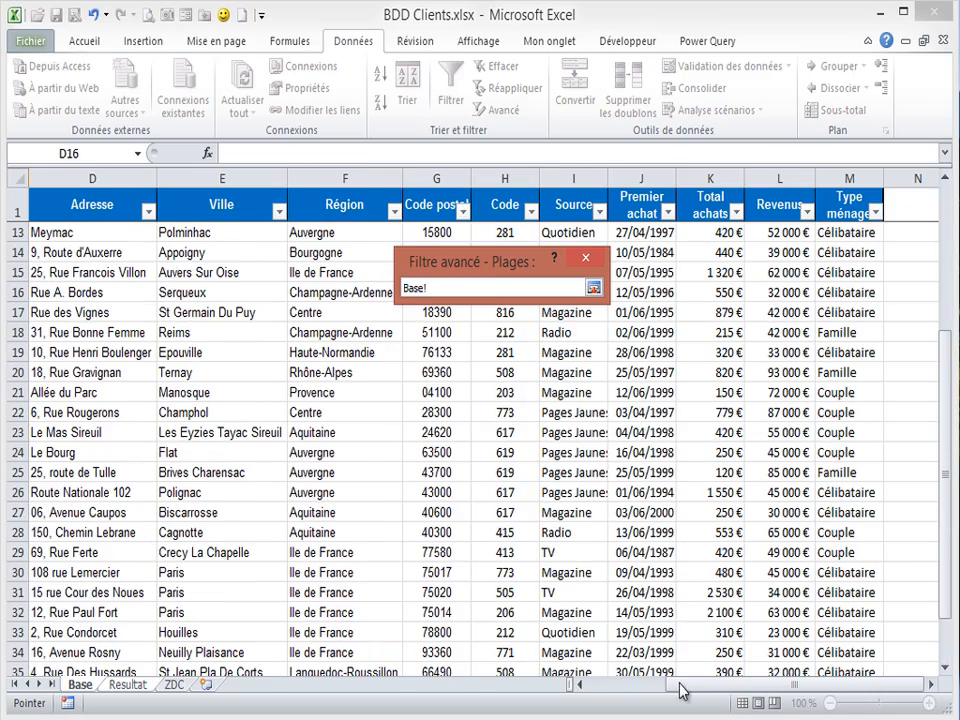
pyautogui.moveTo(681, 690); pyautogui.dragTo(568, 690)
pyautogui.click(60, 200)
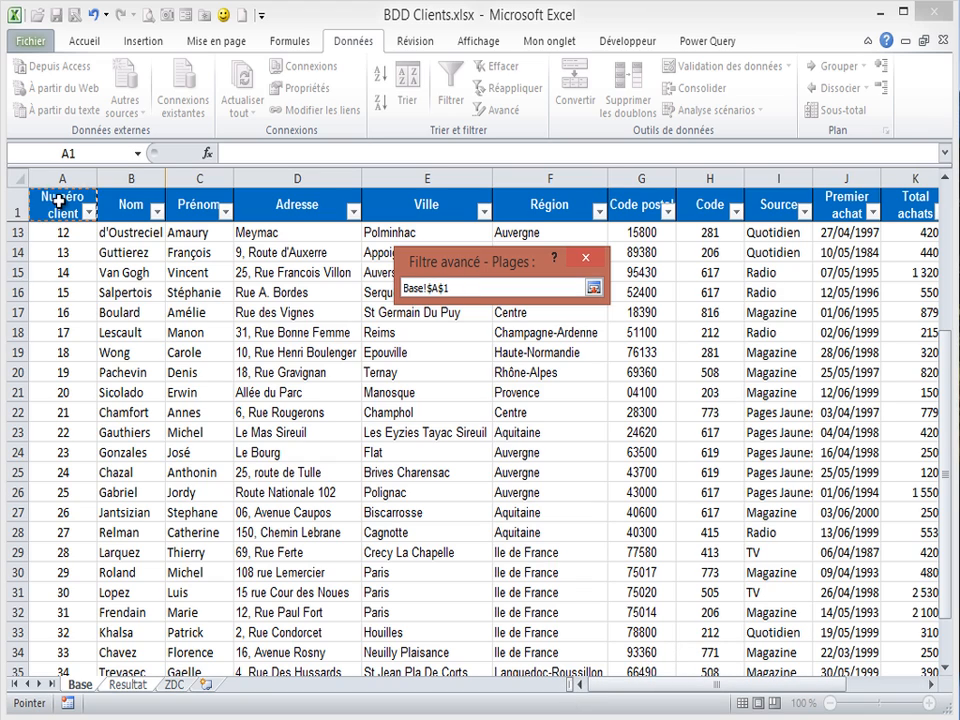
pyautogui.hotkey('ctrl', 'shift', 'Down')
pyautogui.hotkey('ctrl', 'shift', 'Right')
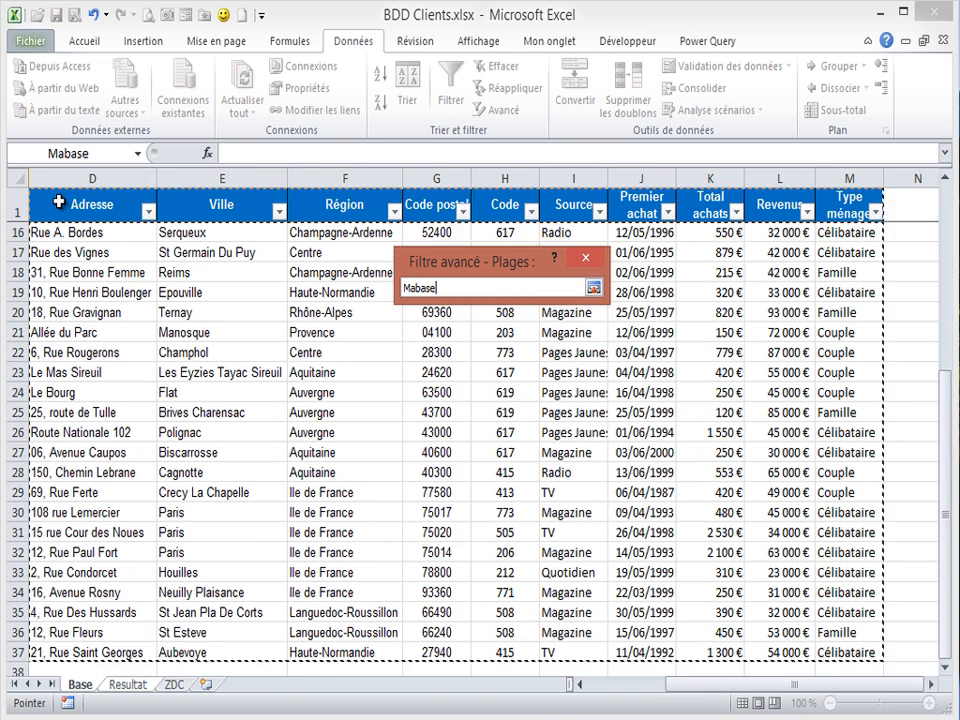
pyautogui.click(600, 290)
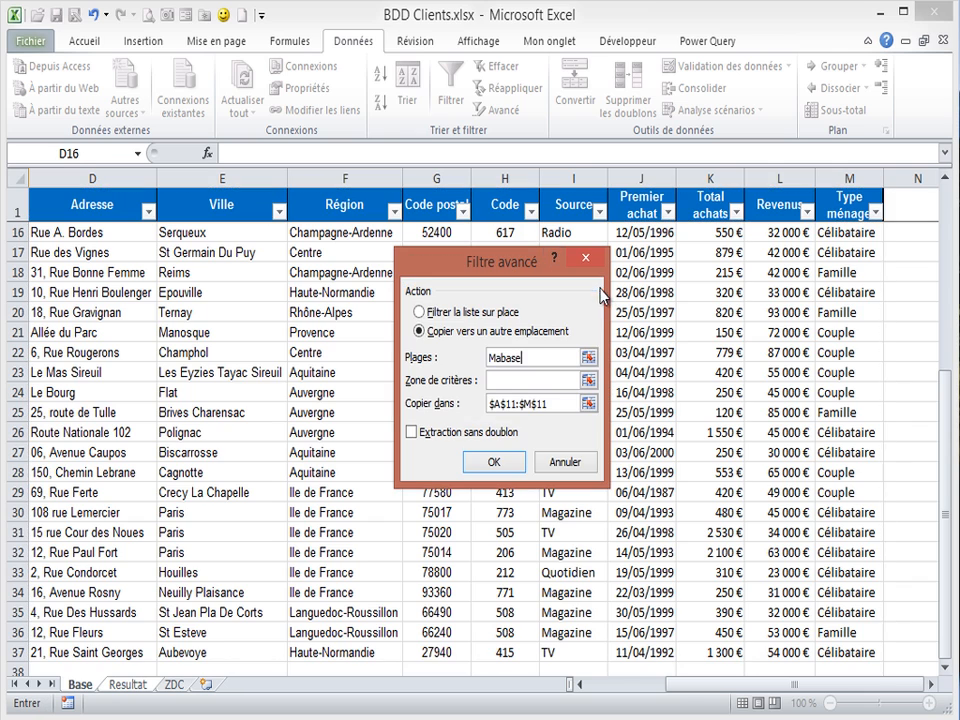
# Step: Set the advanced filter's criteria range to A1:M3 of the ZDC sheet, covering the headers and both criteria rows
pyautogui.click(517, 377)
pyautogui.click(590, 381)
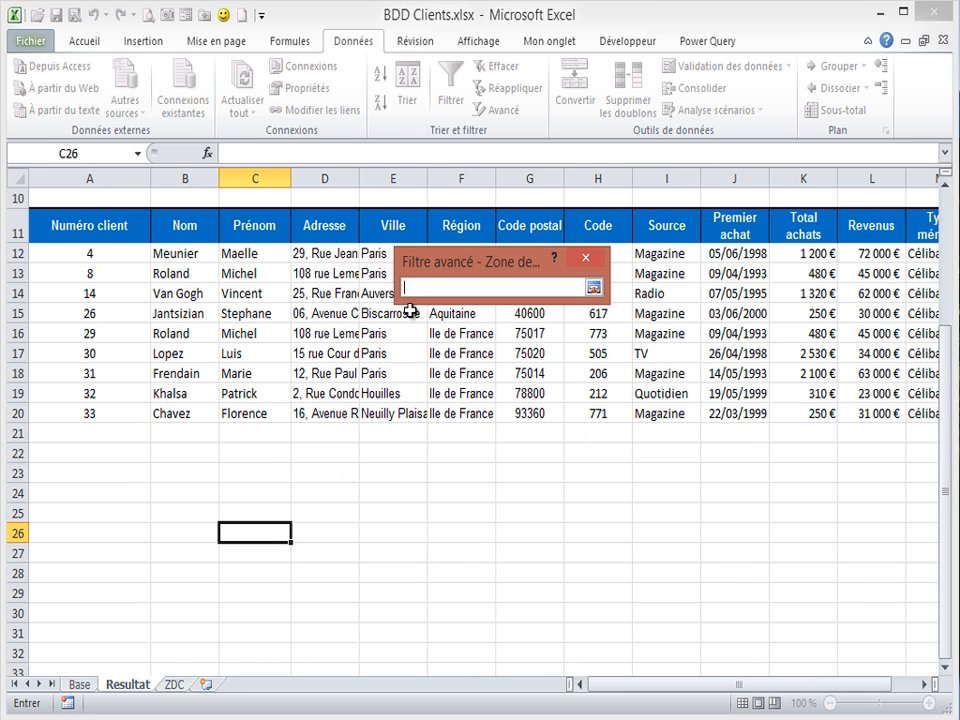
pyautogui.click(176, 686)
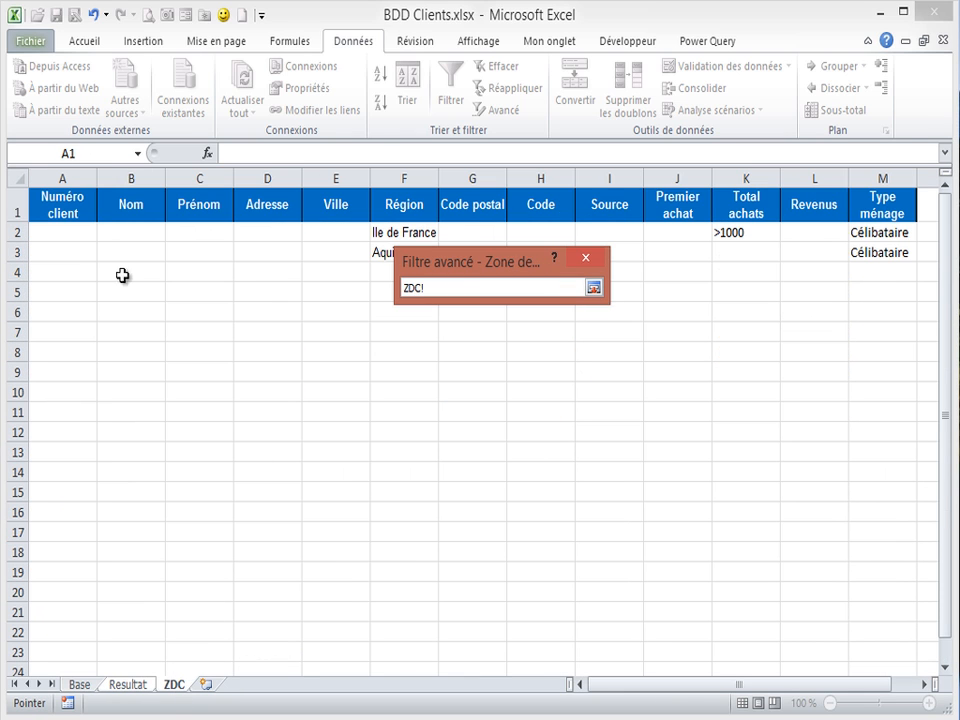
pyautogui.click(53, 204)
pyautogui.moveTo(53, 204); pyautogui.dragTo(877, 249)
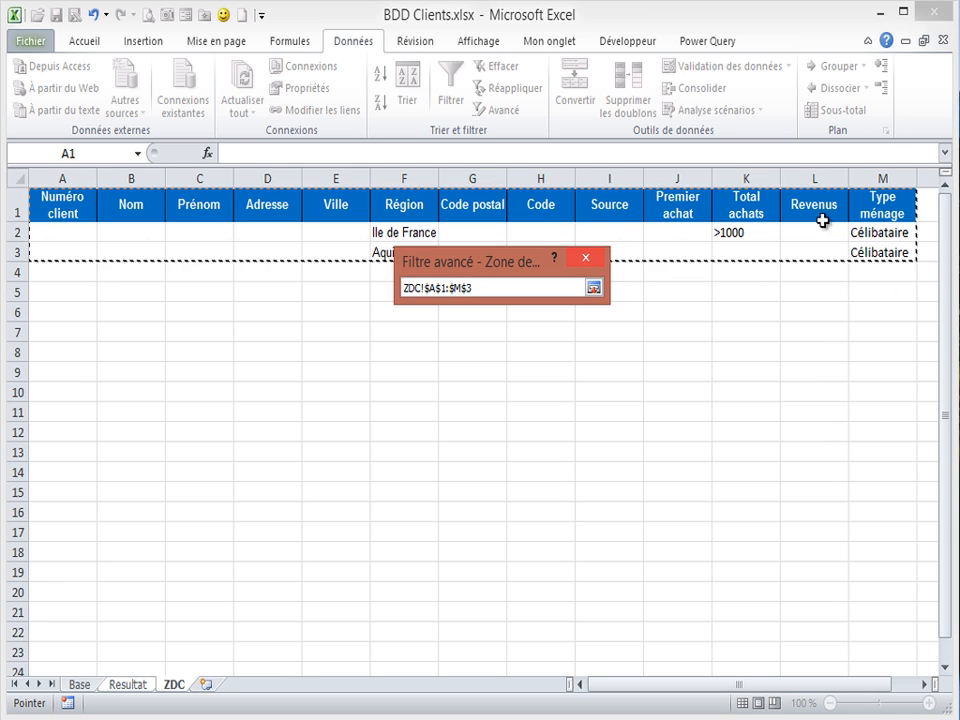
pyautogui.click(596, 290)
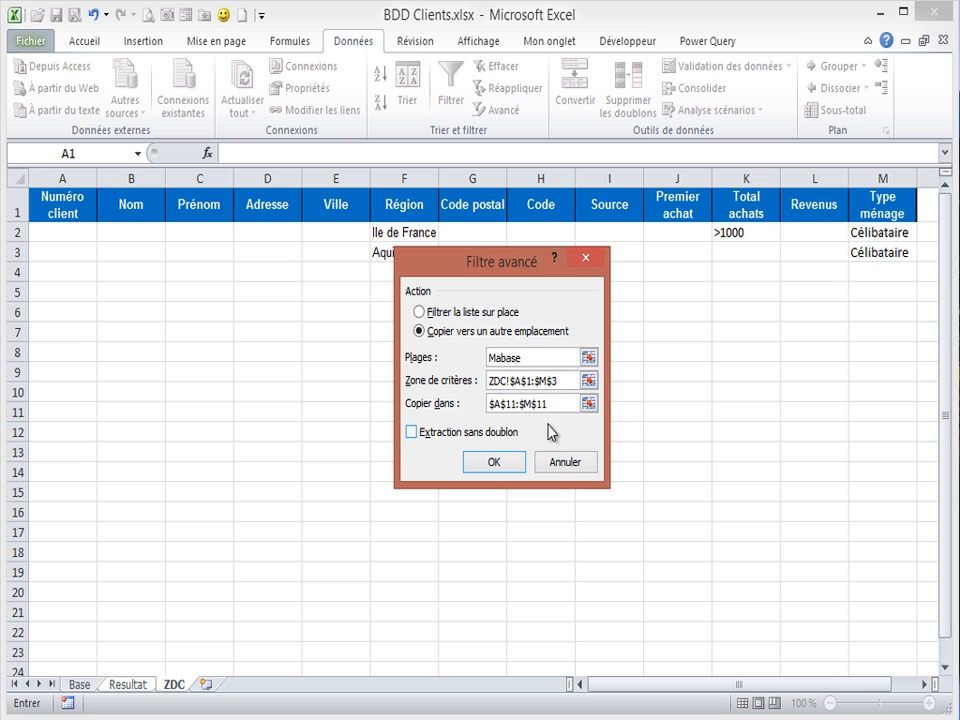
# Step: Set the copy destination to cell A25 of the Resultat sheet, restrict the extraction to unique records and run the advanced filter
pyautogui.click(589, 405)
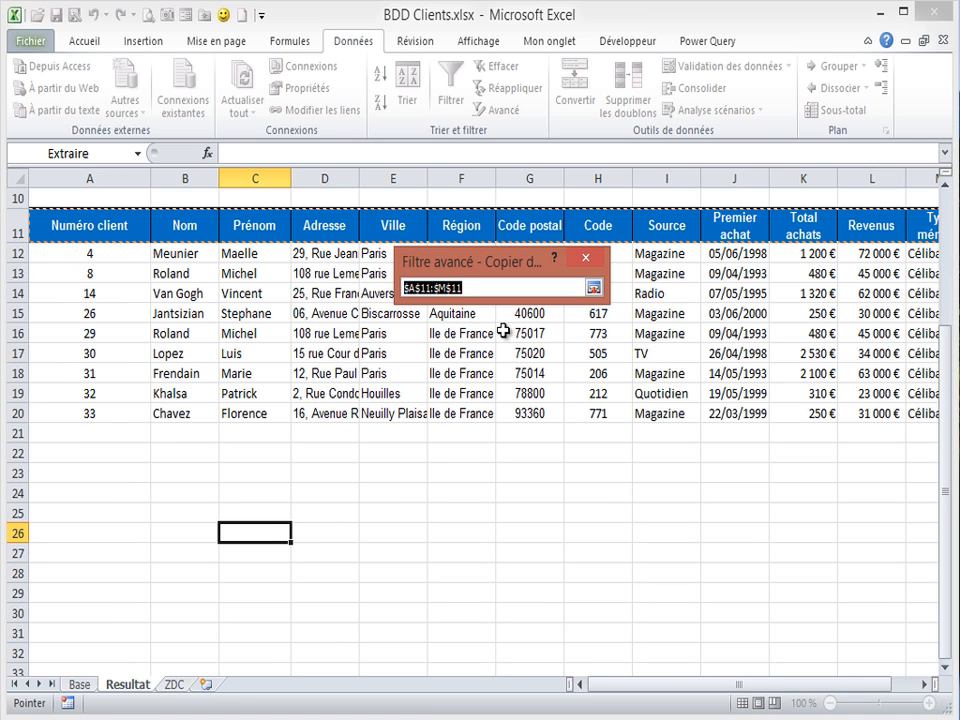
pyautogui.click(48, 515)
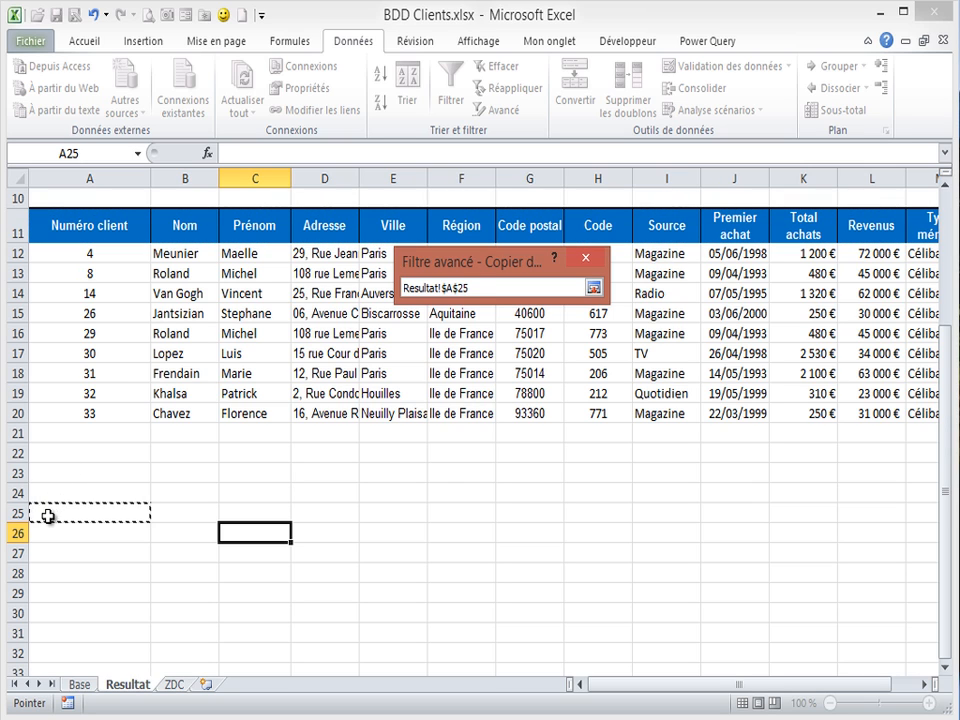
pyautogui.click(593, 290)
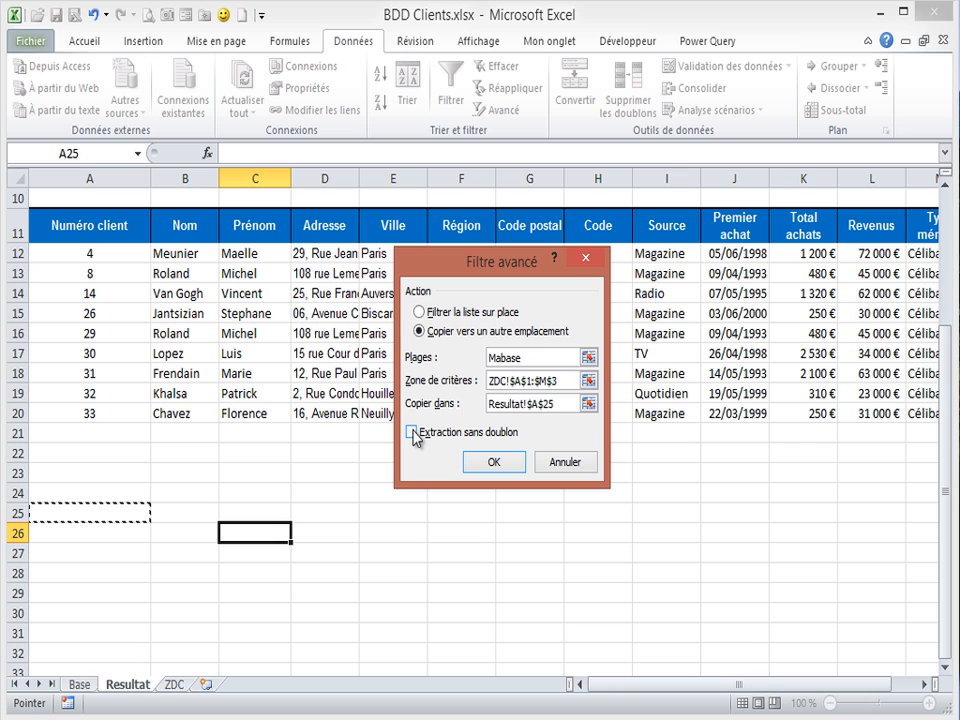
pyautogui.click(410, 432)
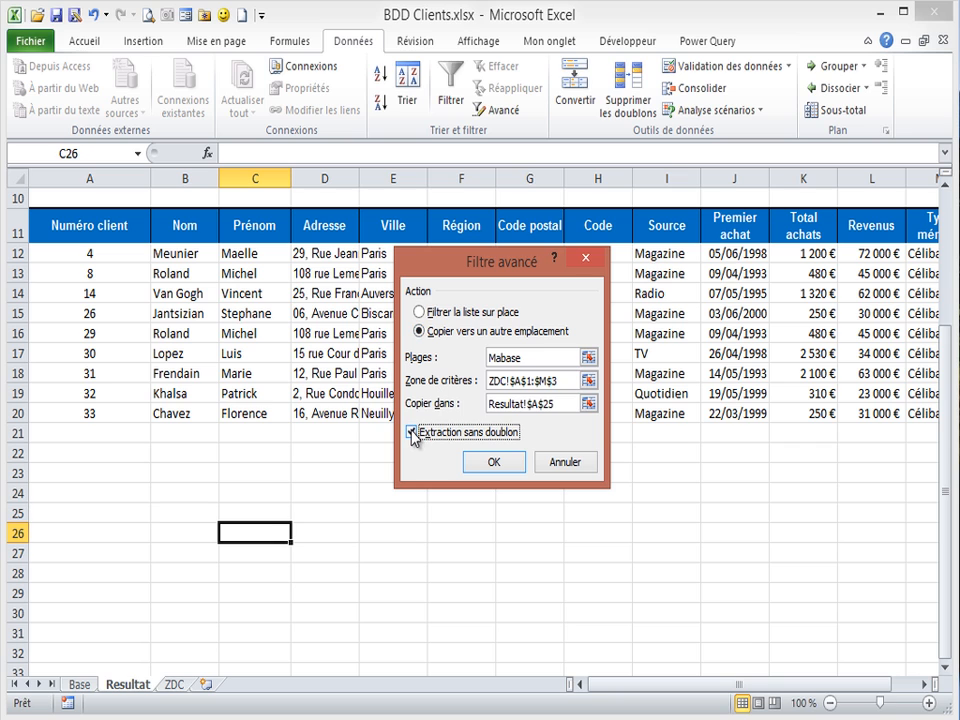
pyautogui.click(493, 461)
# Step: Narrow column A (Numéro client) of the Resultat sheet so all columns through Type ménage fit on screen
pyautogui.scroll(-1, 315, 397)
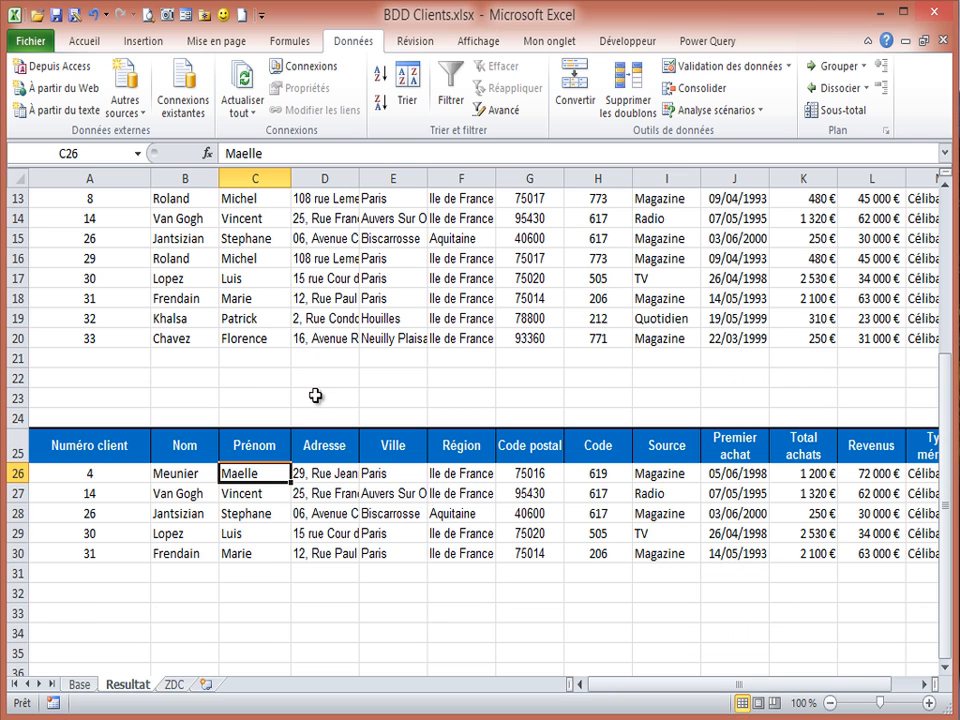
pyautogui.scroll(-1, 350, 294)
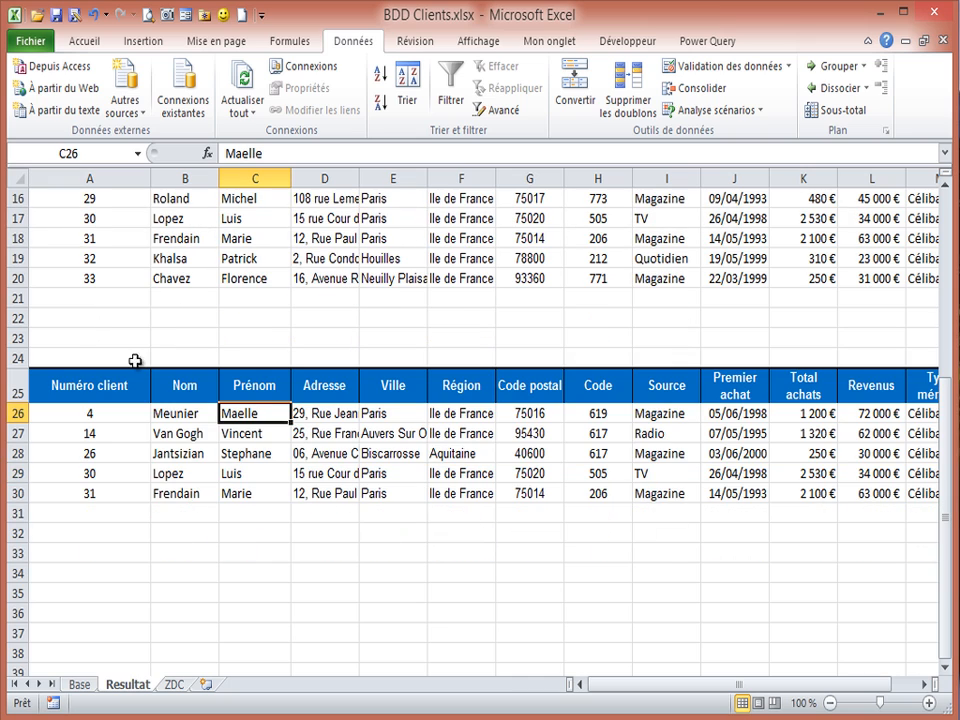
pyautogui.moveTo(152, 172); pyautogui.dragTo(118, 206)
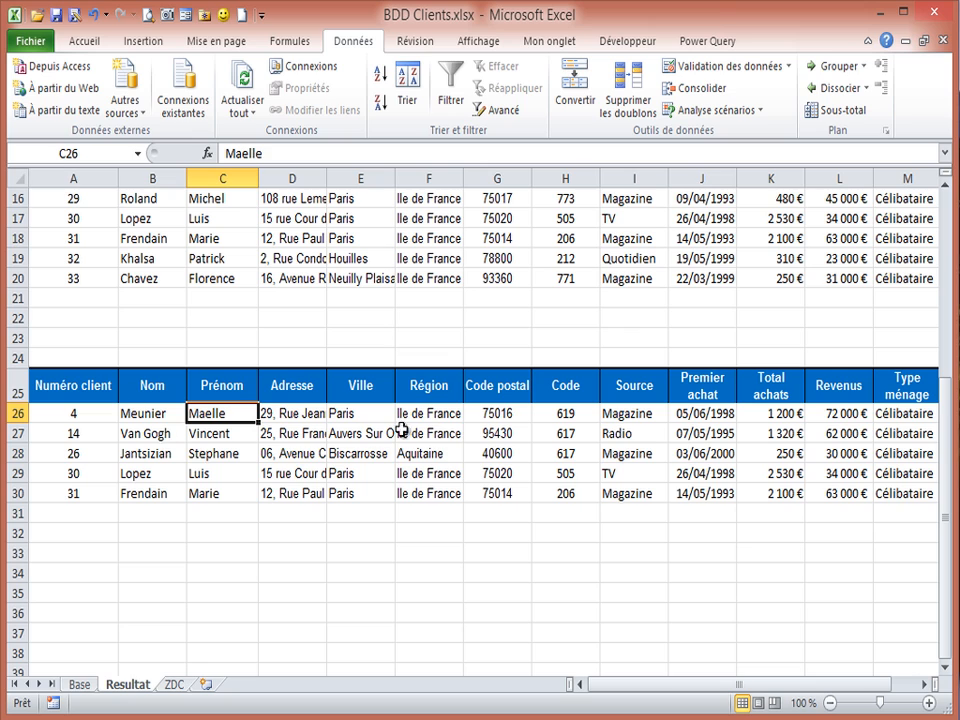
# Step: Check each extracted row's Région against its Total achats in rows 26 to 30, comparing Ile de France with Aquitaine
pyautogui.click(424, 412)
pyautogui.click(427, 433)
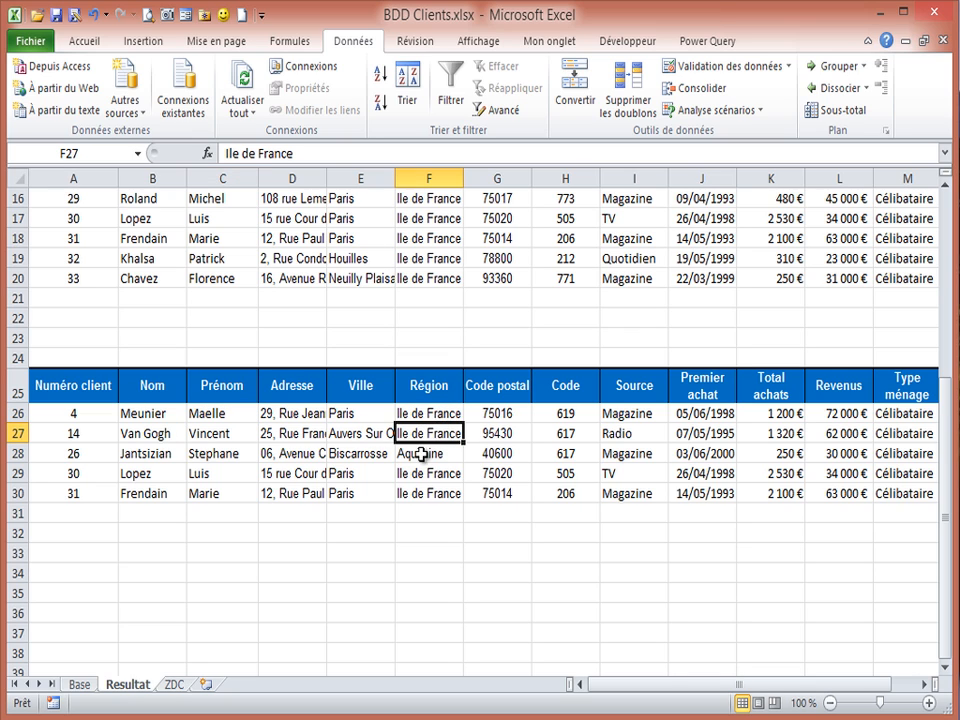
pyautogui.click(426, 453)
pyautogui.click(428, 493)
pyautogui.click(429, 414)
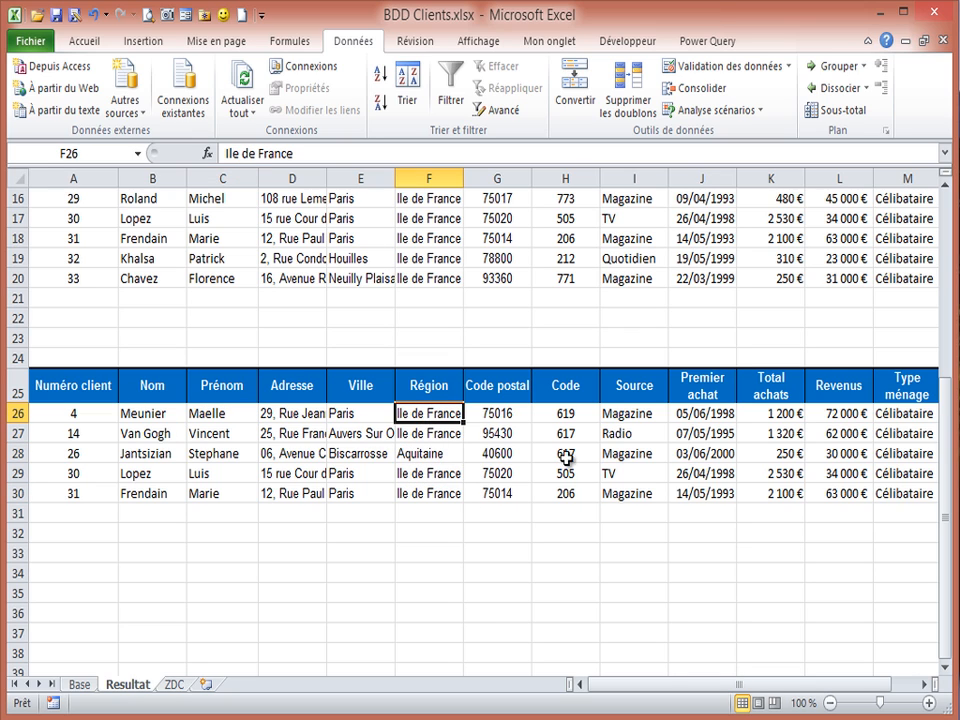
pyautogui.click(786, 416)
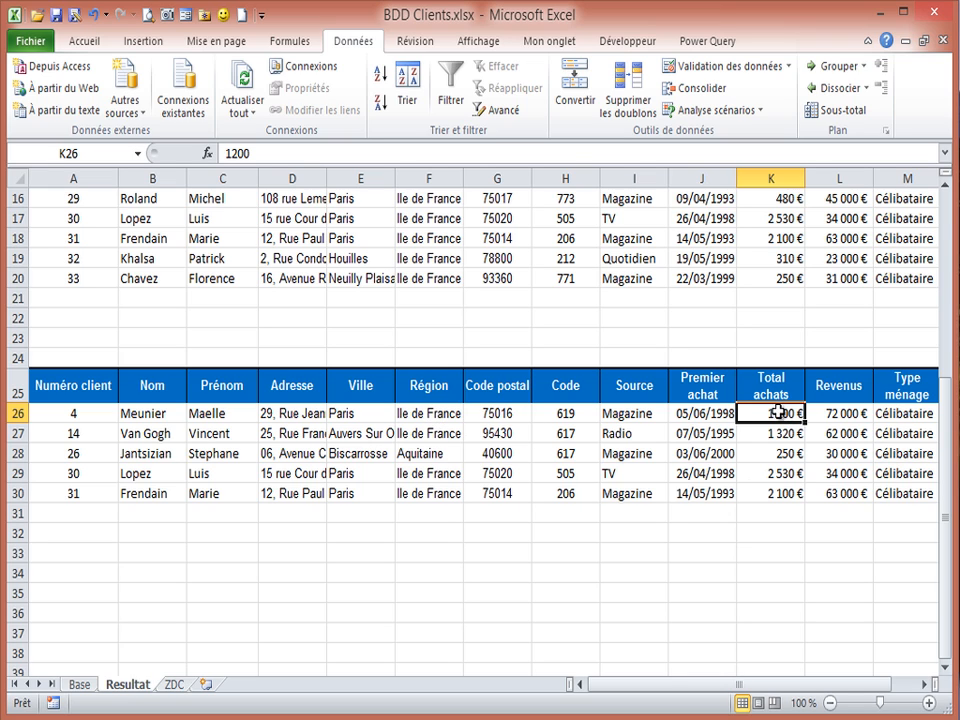
pyautogui.click(780, 435)
pyautogui.click(785, 477)
pyautogui.click(785, 489)
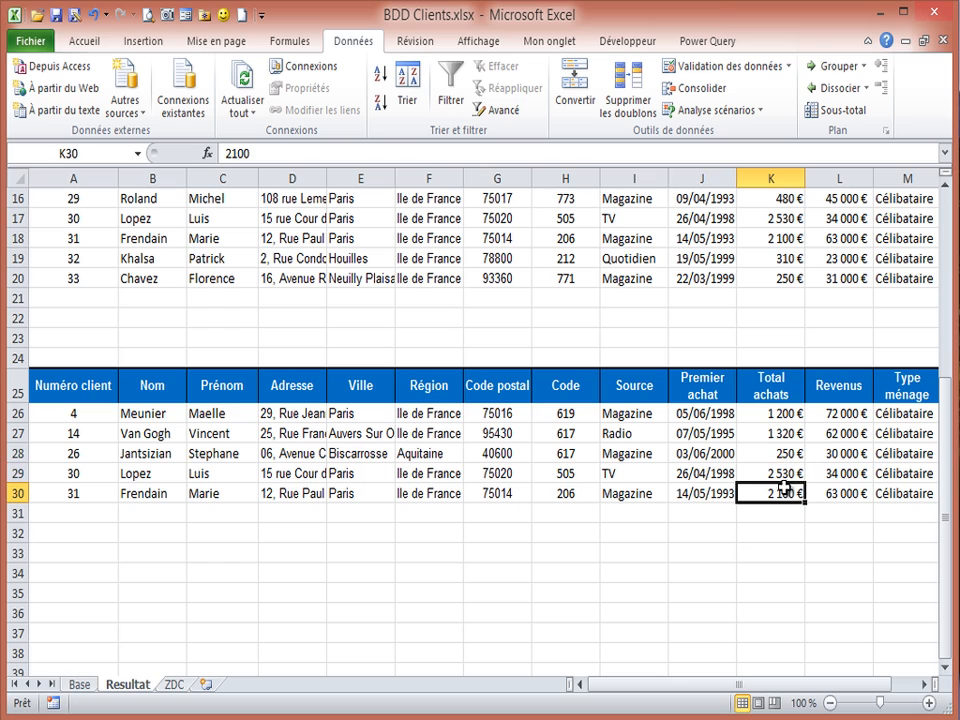
pyautogui.click(785, 455)
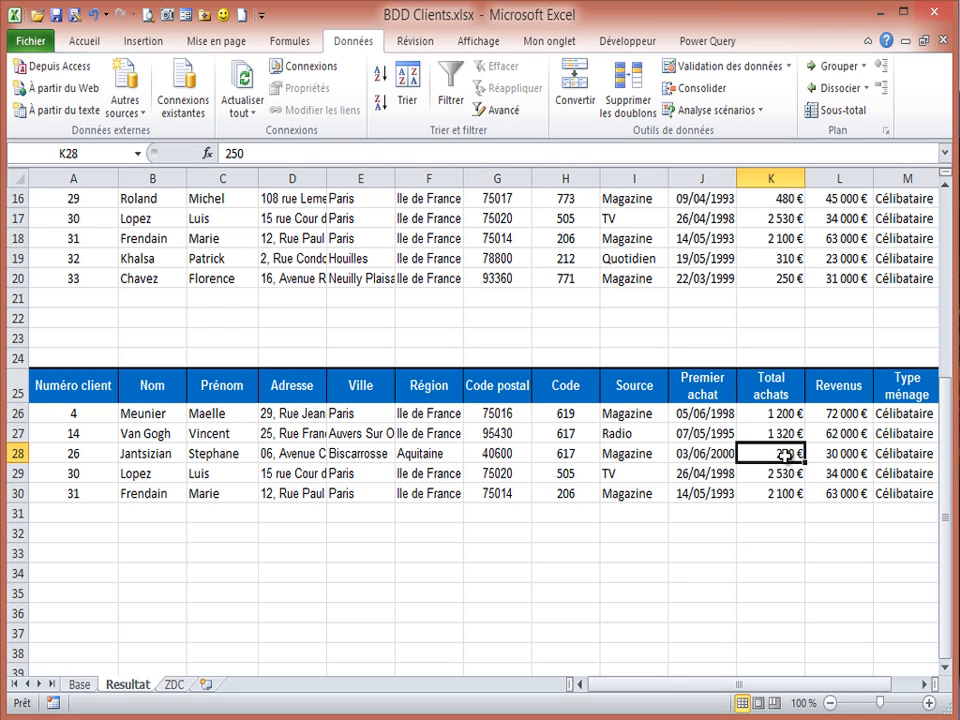
pyautogui.click(432, 453)
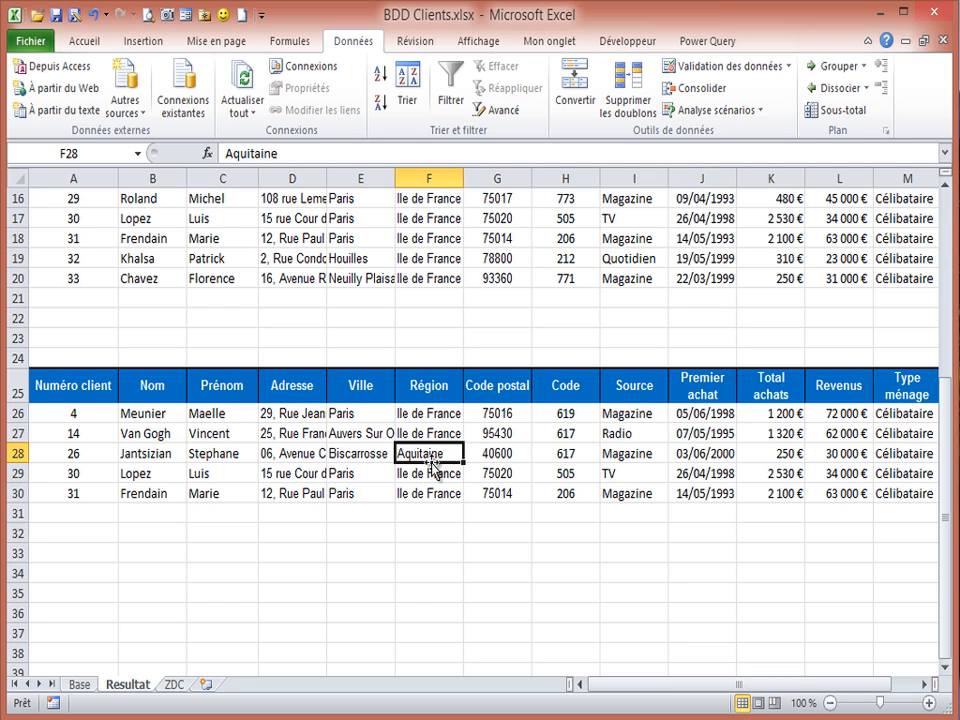
pyautogui.click(788, 453)
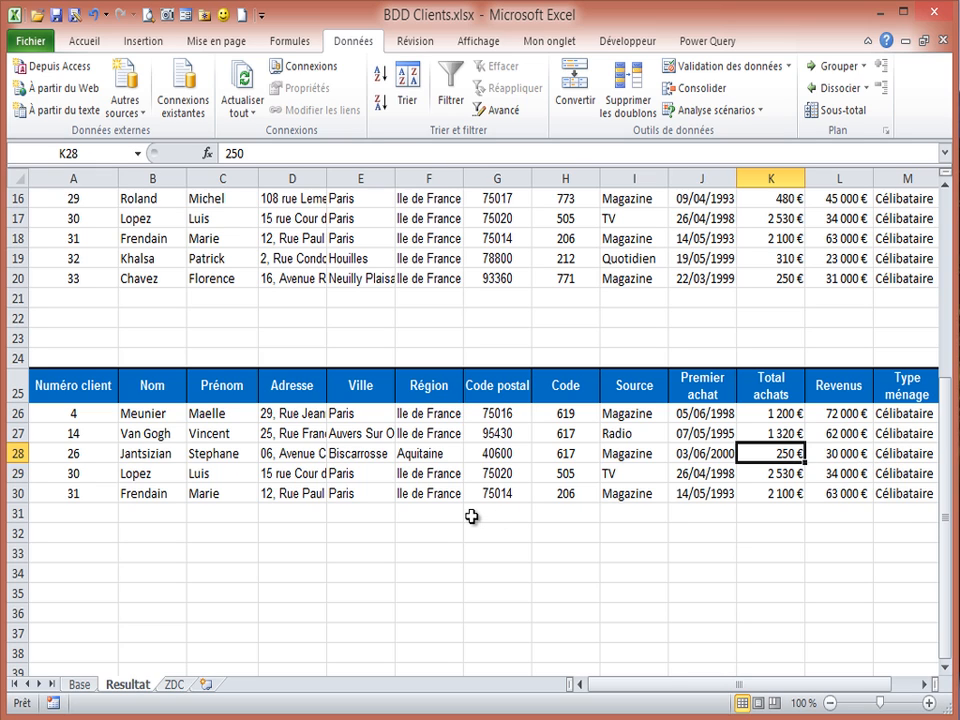
# Step: Leave the extraction results and go back to the criteria on the ZDC sheet, selecting the empty cell F6
pyautogui.click(70, 549)
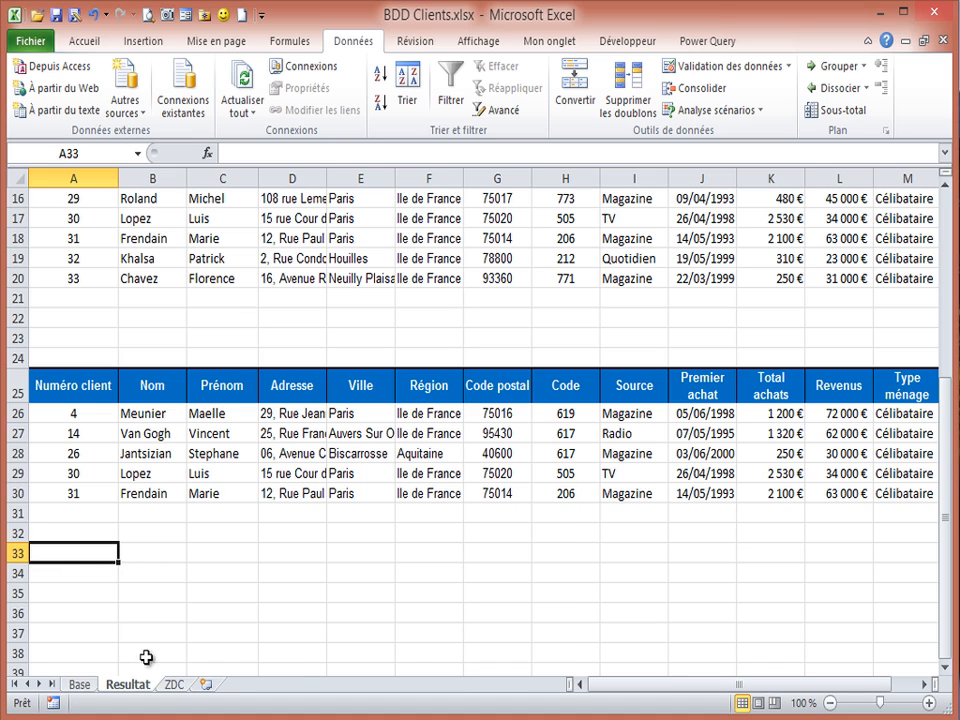
pyautogui.click(172, 685)
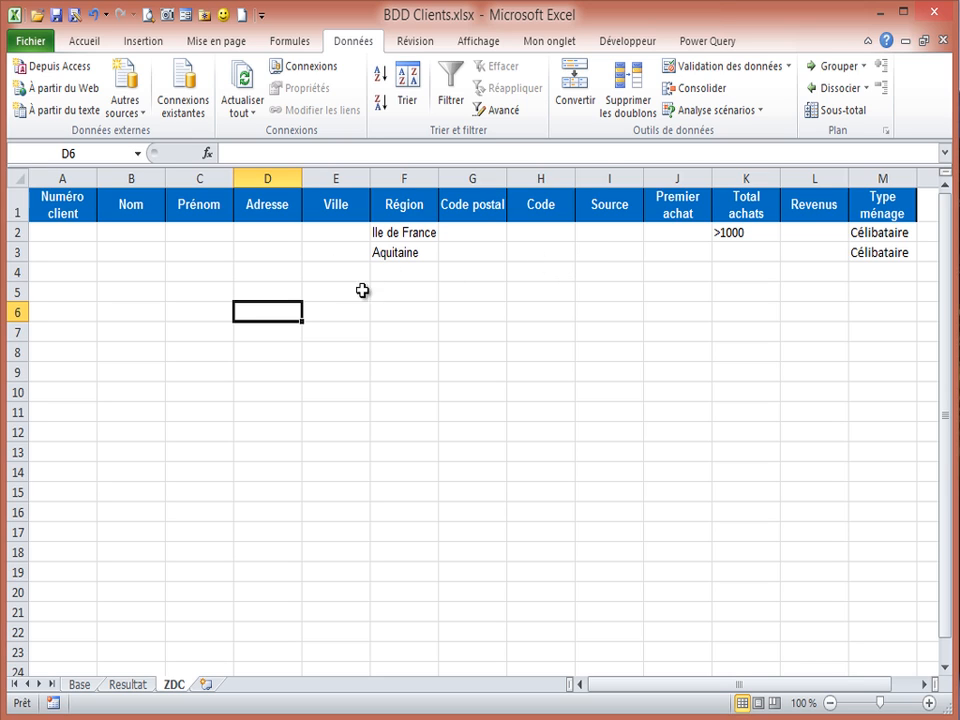
pyautogui.click(411, 311)
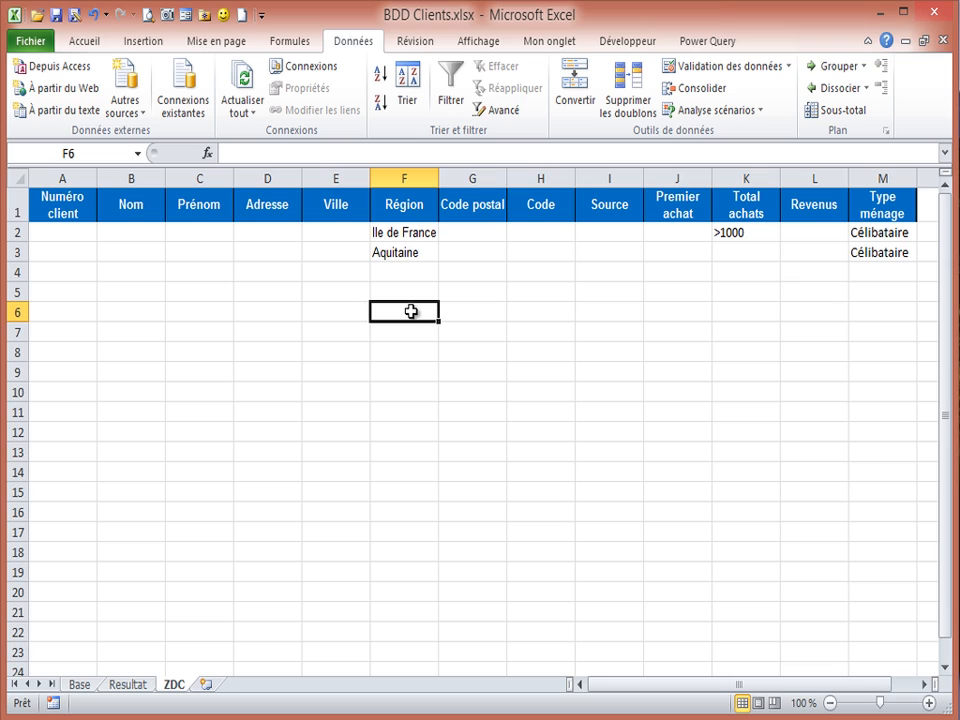